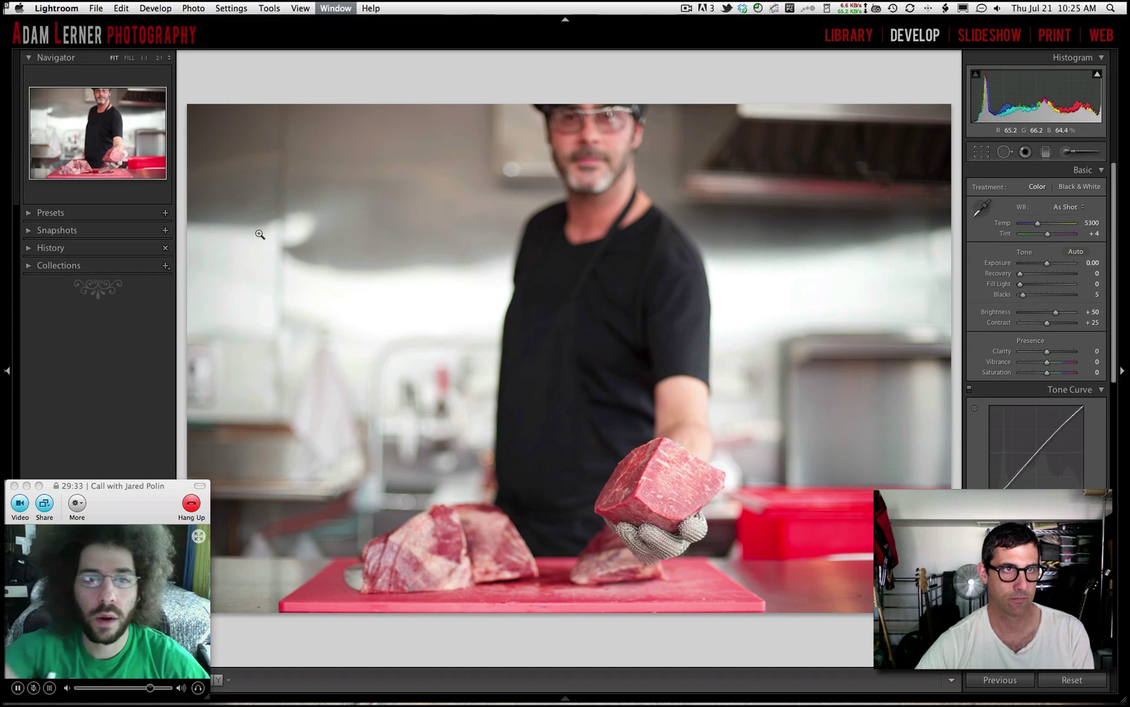
Switch to full screen with the menu bar hidden and set the photo's Contrast to +83
{"action": "key", "text": "f"}
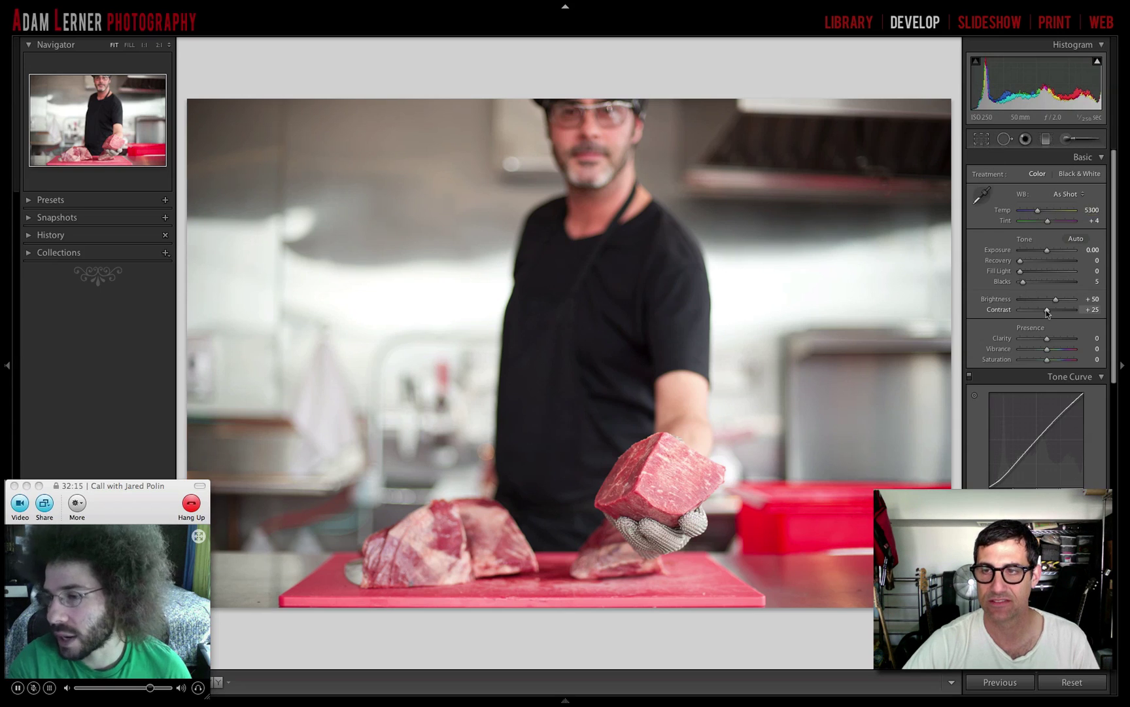
{"action": "left_click_drag", "start_coordinate": [1047, 312], "coordinate": [1067, 313]}
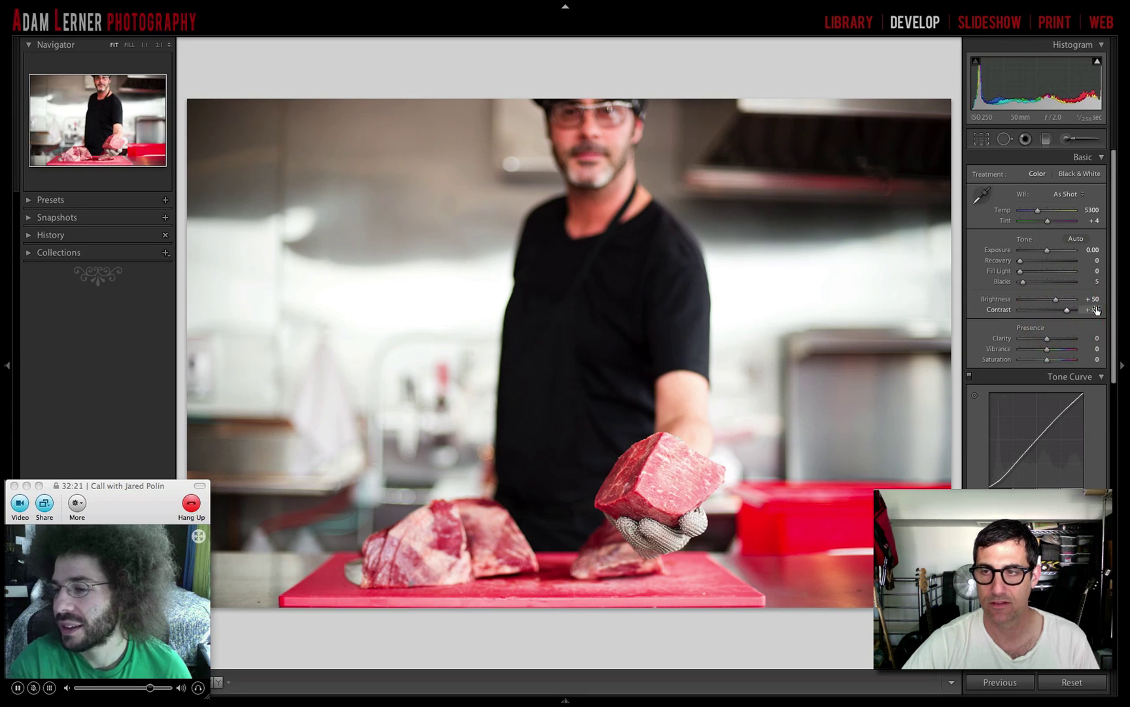
{"action": "left_click", "coordinate": [1091, 309]}
{"action": "type", "text": "83"}
{"action": "key", "text": "Return"}
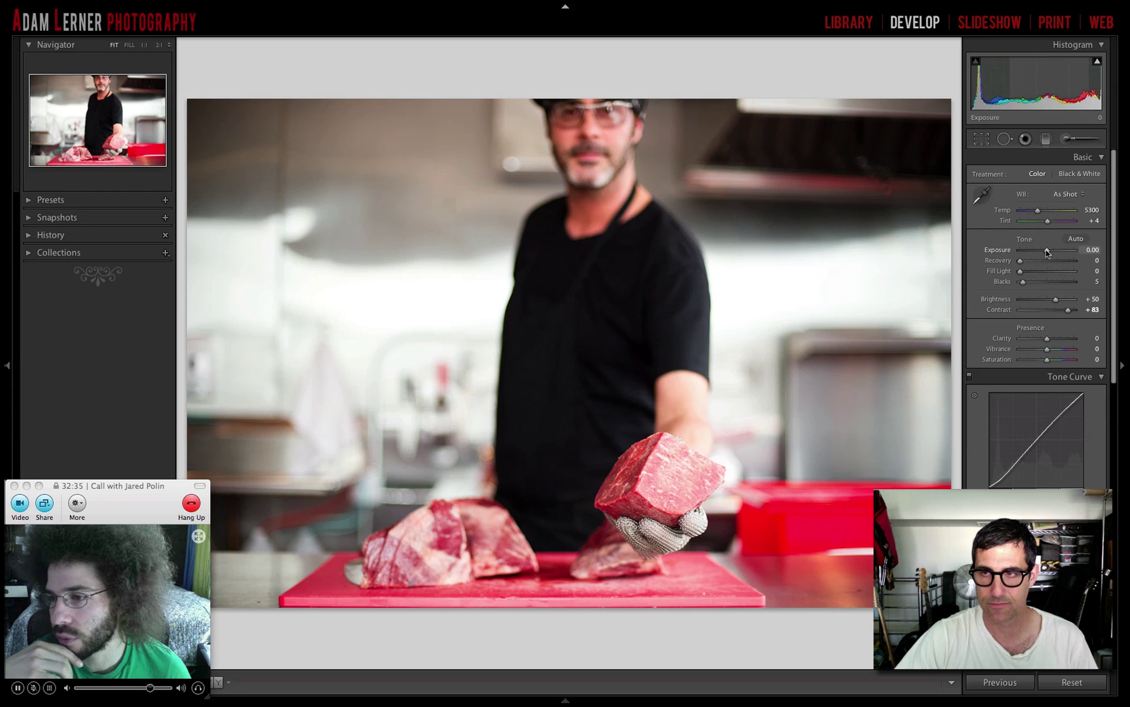
Set the photo's Exposure to +0.25 and its Blacks to 7
{"action": "left_click", "coordinate": [1092, 249]}
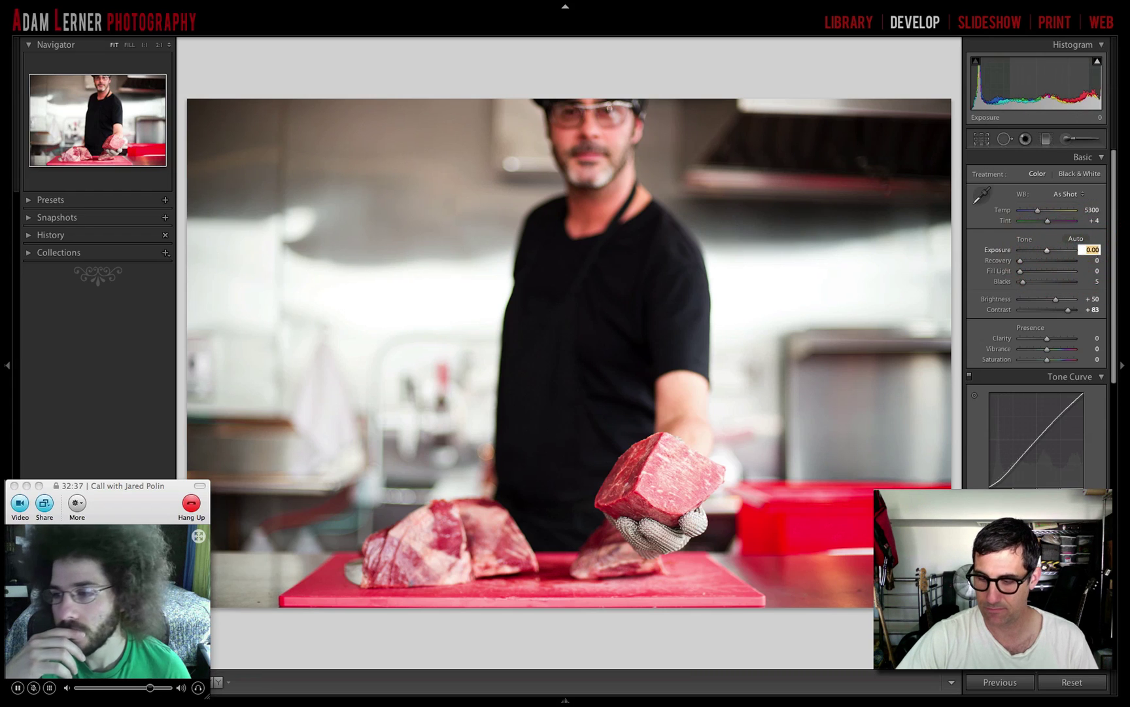
{"action": "type", "text": "0.25"}
{"action": "key", "text": "Return"}
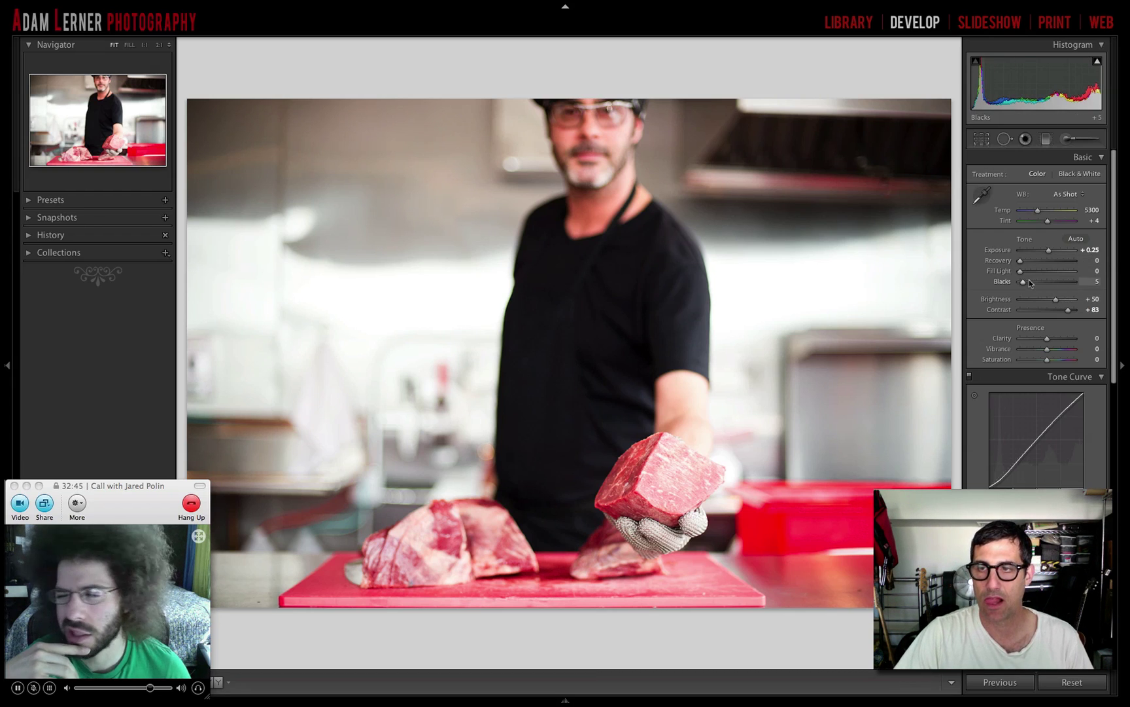
{"action": "left_click", "coordinate": [1090, 281]}
{"action": "type", "text": "7"}
{"action": "key", "text": "Return"}
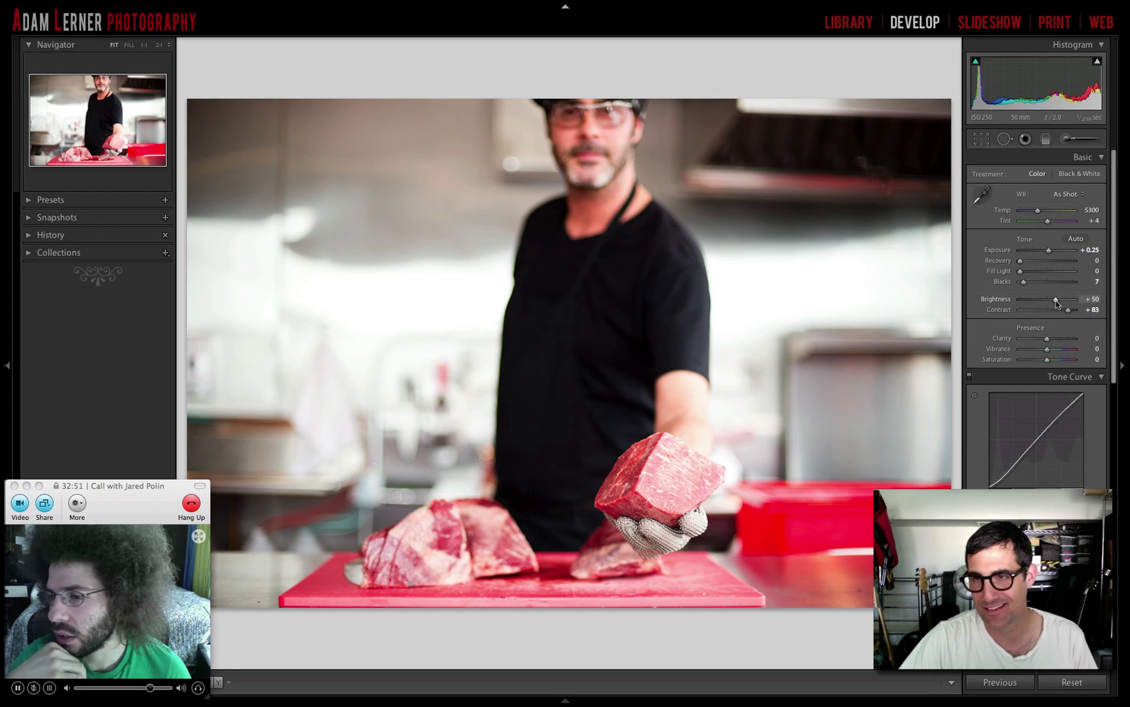
Set the Presence values to Clarity +14, Vibrance +5 and Saturation +2
{"action": "left_click", "coordinate": [1091, 338]}
{"action": "type", "text": "14"}
{"action": "key", "text": "Return"}
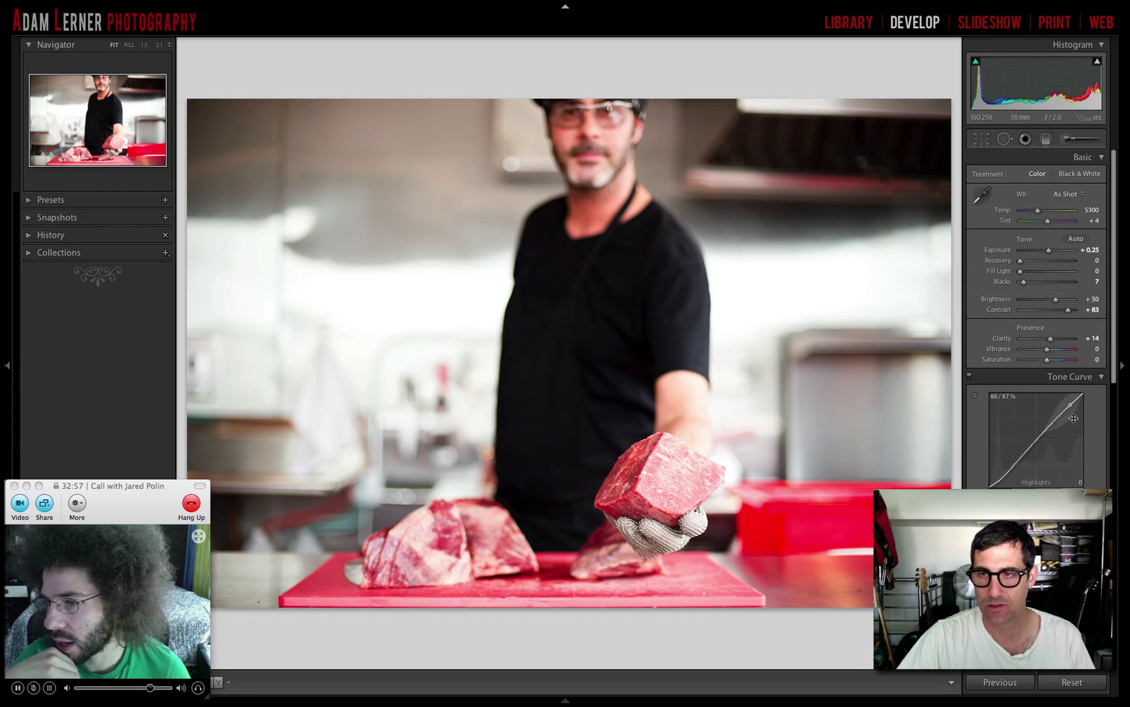
{"action": "left_click", "coordinate": [1099, 349]}
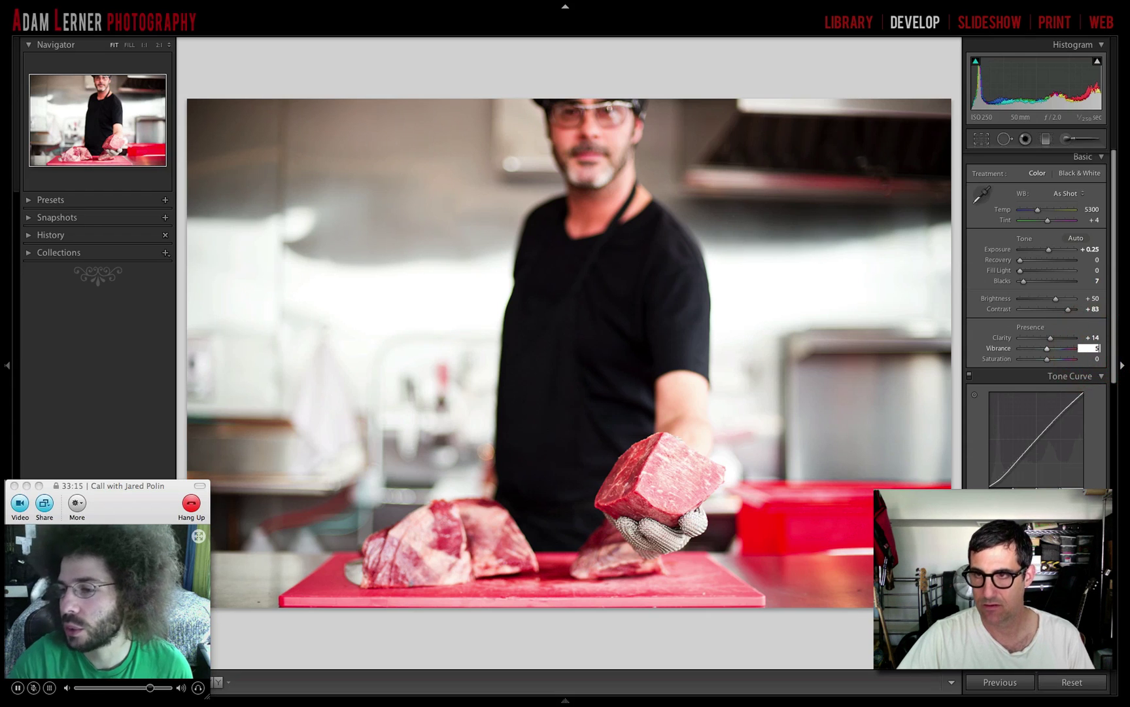
{"action": "left_click", "coordinate": [1099, 359]}
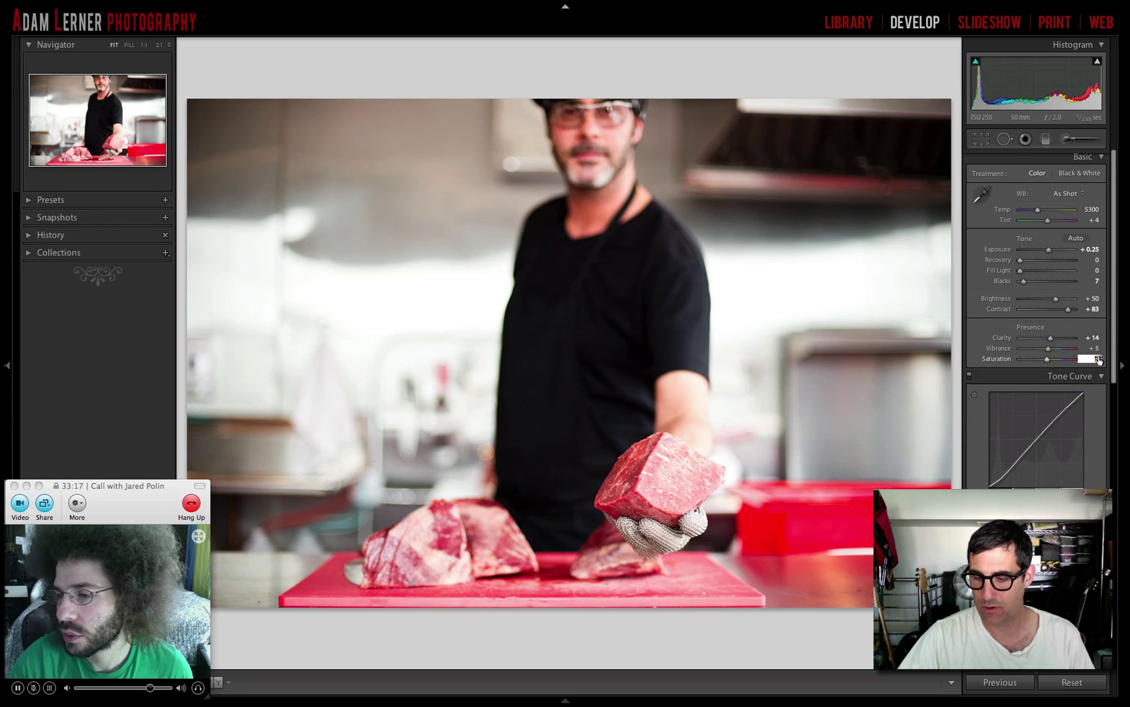
{"action": "type", "text": "2"}
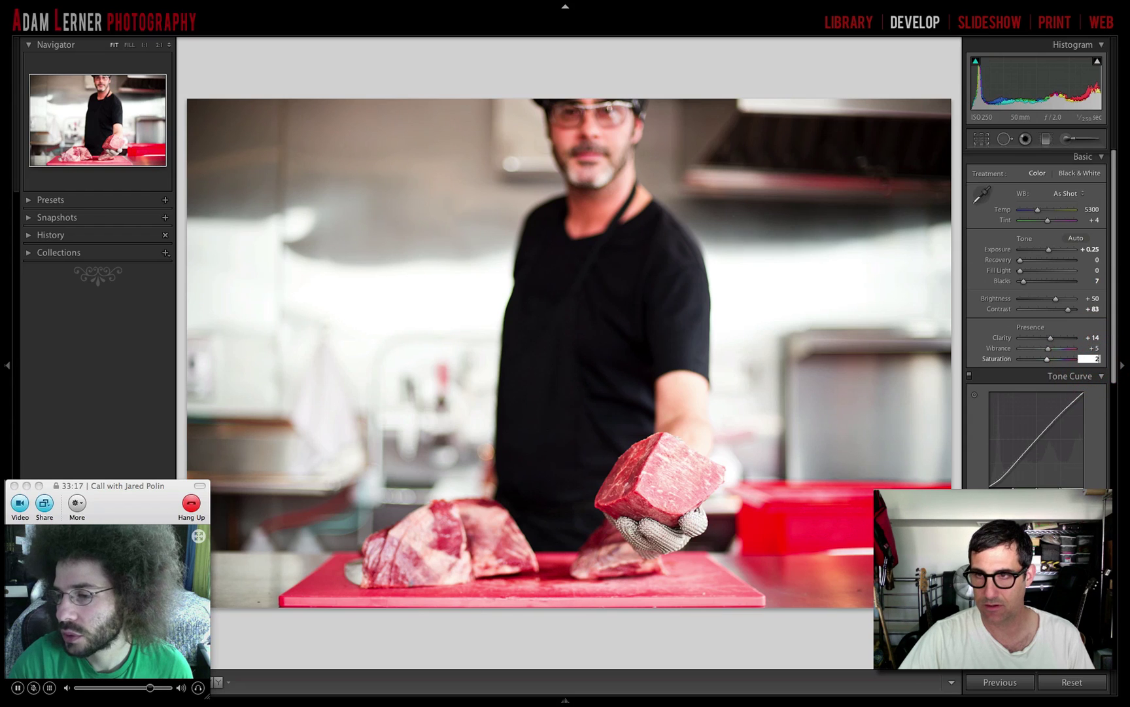
{"action": "left_click", "coordinate": [1079, 329]}
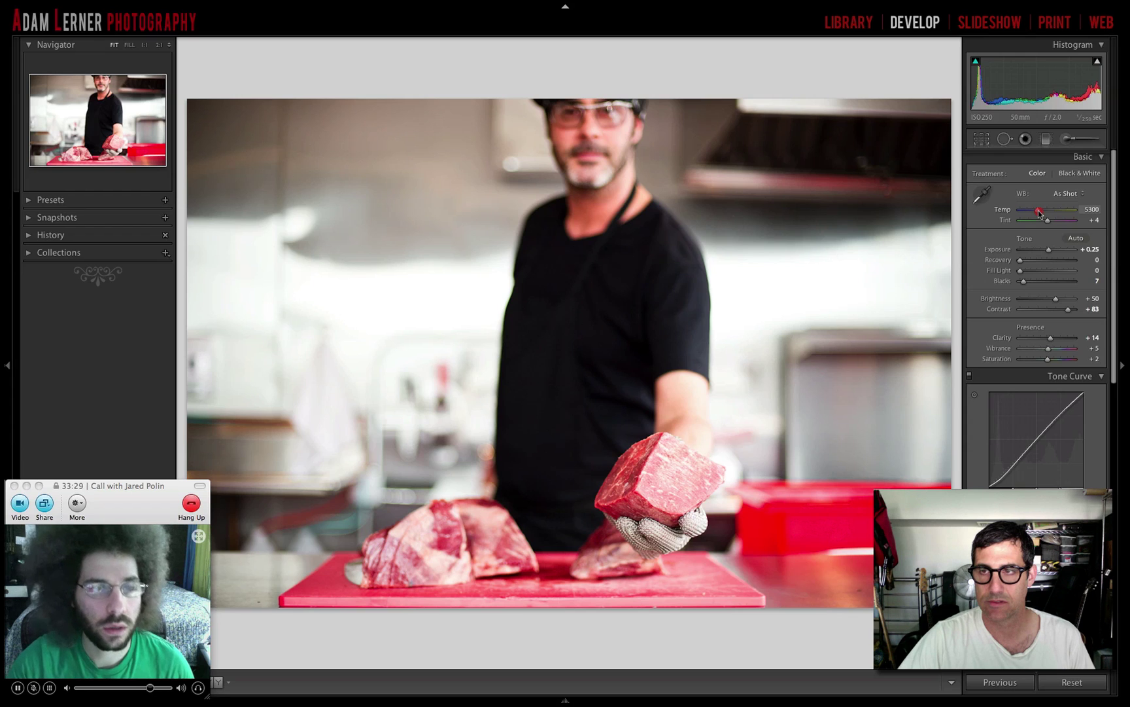
Warm the white balance by raising the color temperature to 5804
{"action": "left_click_drag", "start_coordinate": [1040, 212], "coordinate": [1041, 213]}
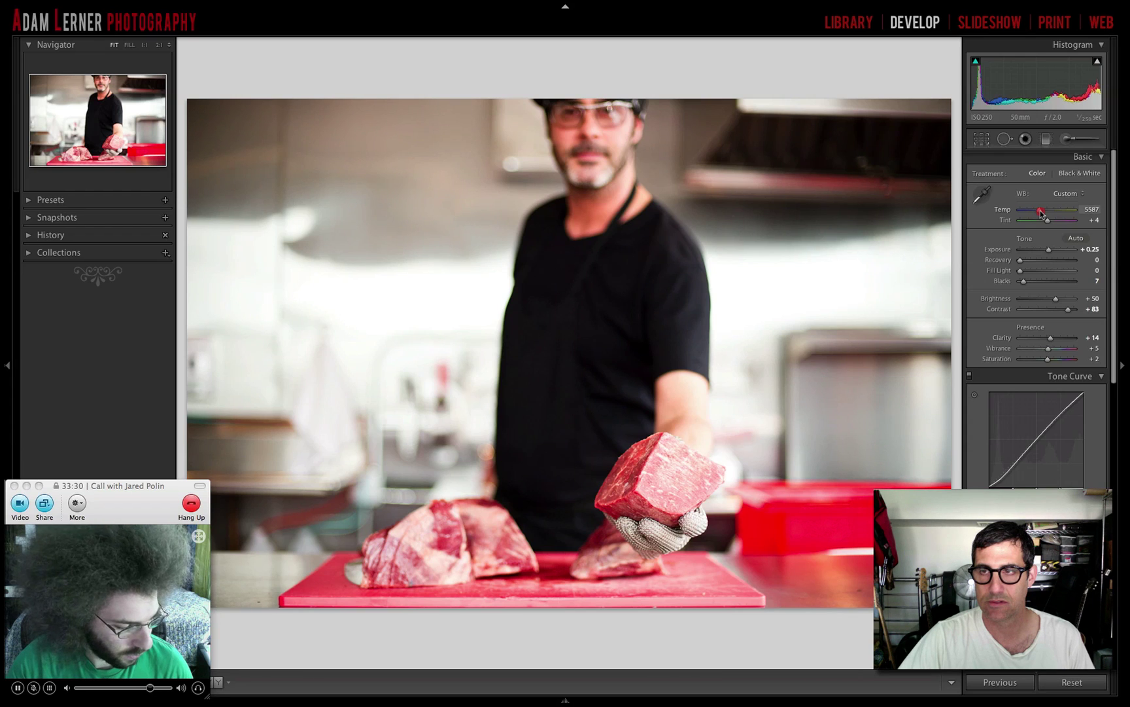
{"action": "left_click_drag", "start_coordinate": [1042, 213], "coordinate": [1042, 213]}
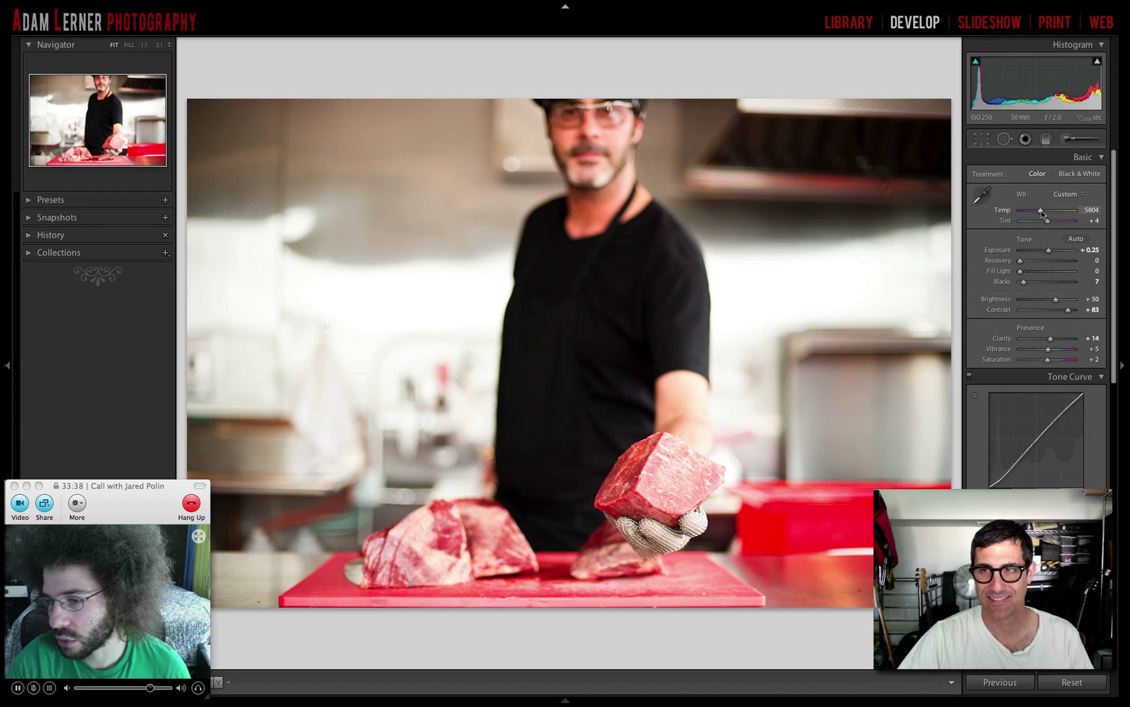
Aim the Detail preview at the piece of meat held in the gloved hand
{"action": "scroll", "coordinate": [1041, 213], "scroll_direction": "down", "scroll_amount": 10}
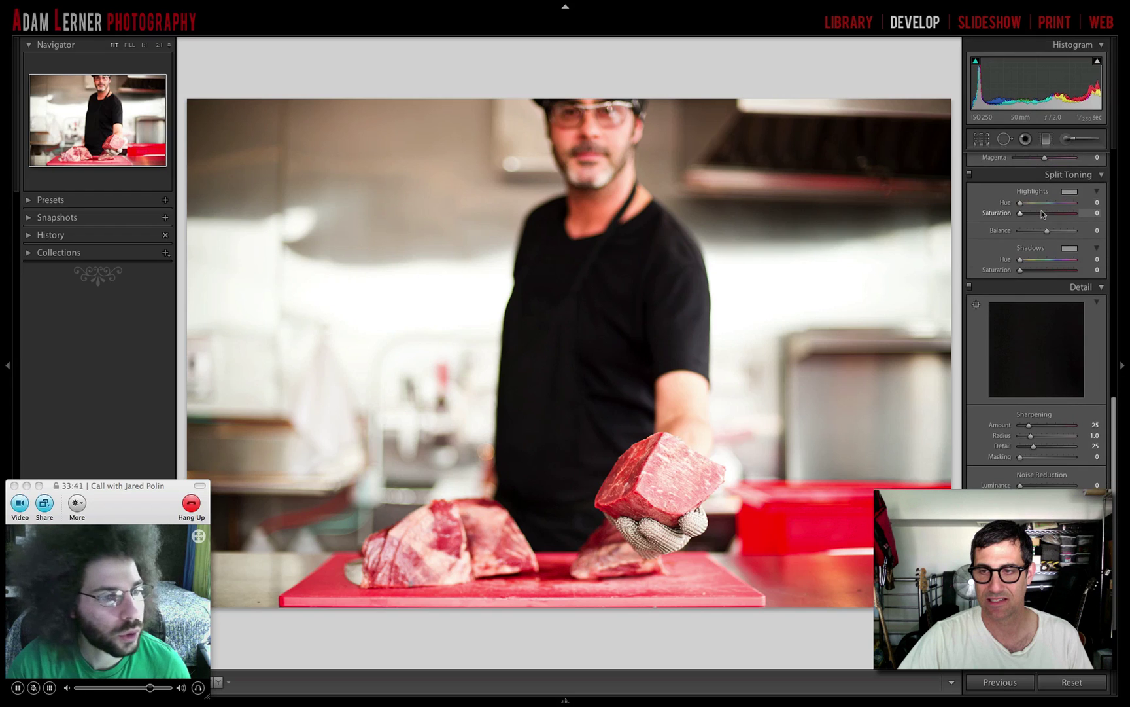
{"action": "scroll", "coordinate": [1043, 214], "scroll_direction": "down", "scroll_amount": 3}
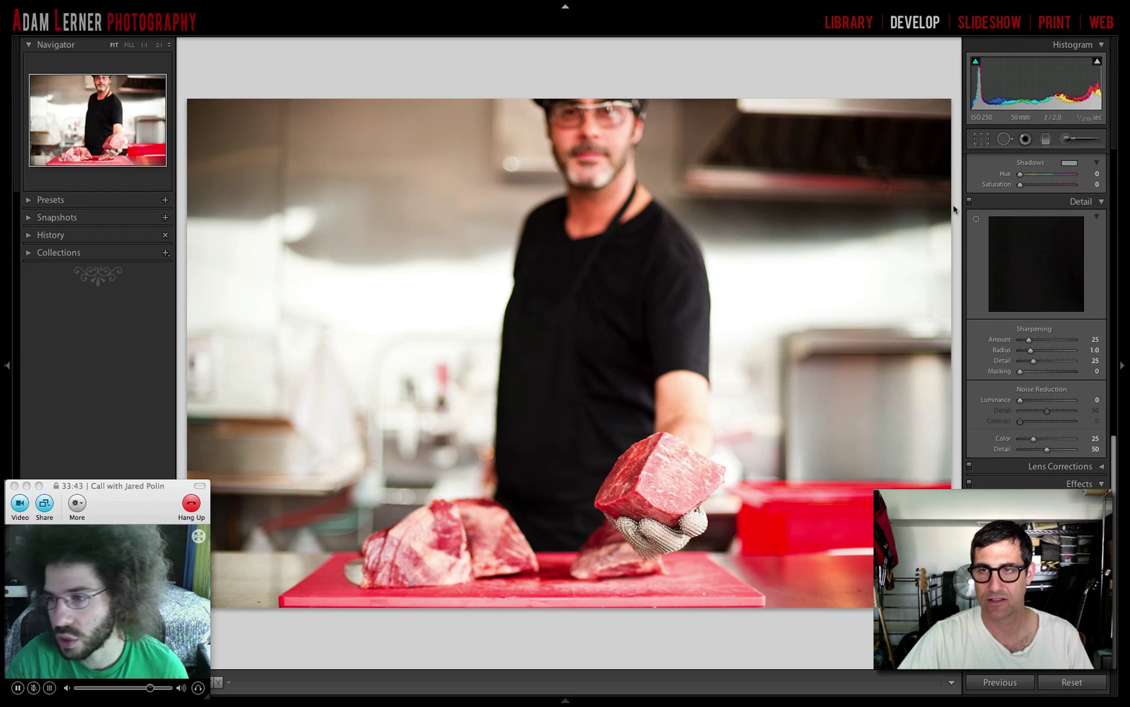
{"action": "left_click", "coordinate": [976, 219]}
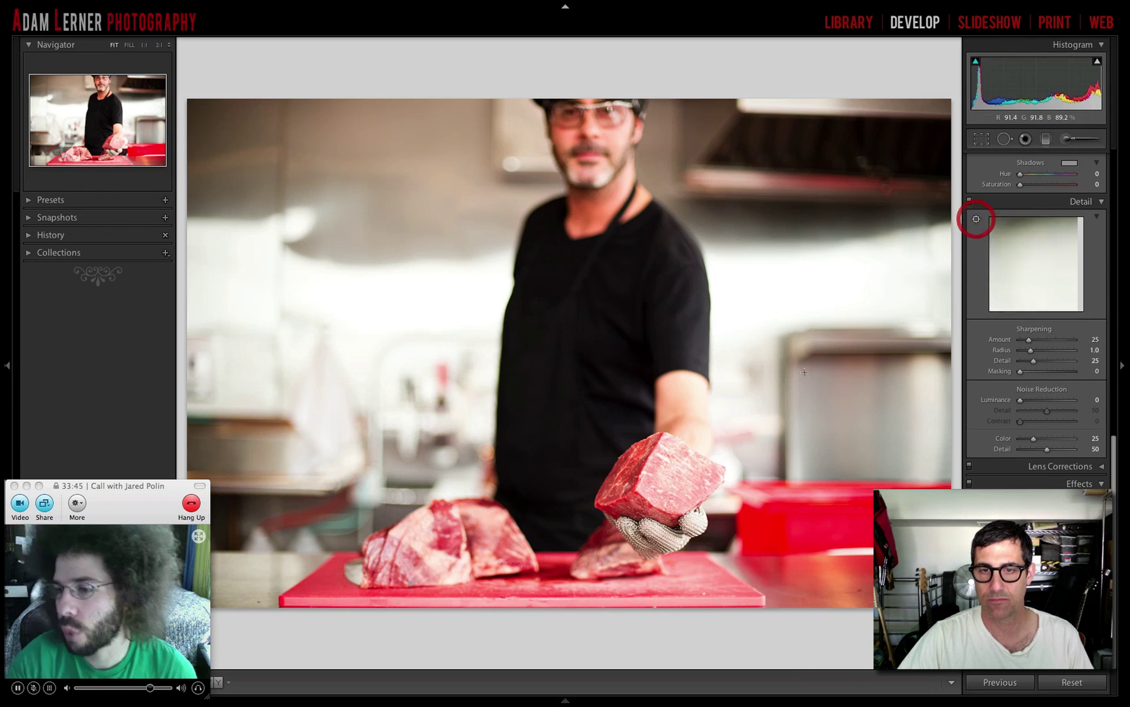
{"action": "left_click", "coordinate": [681, 474]}
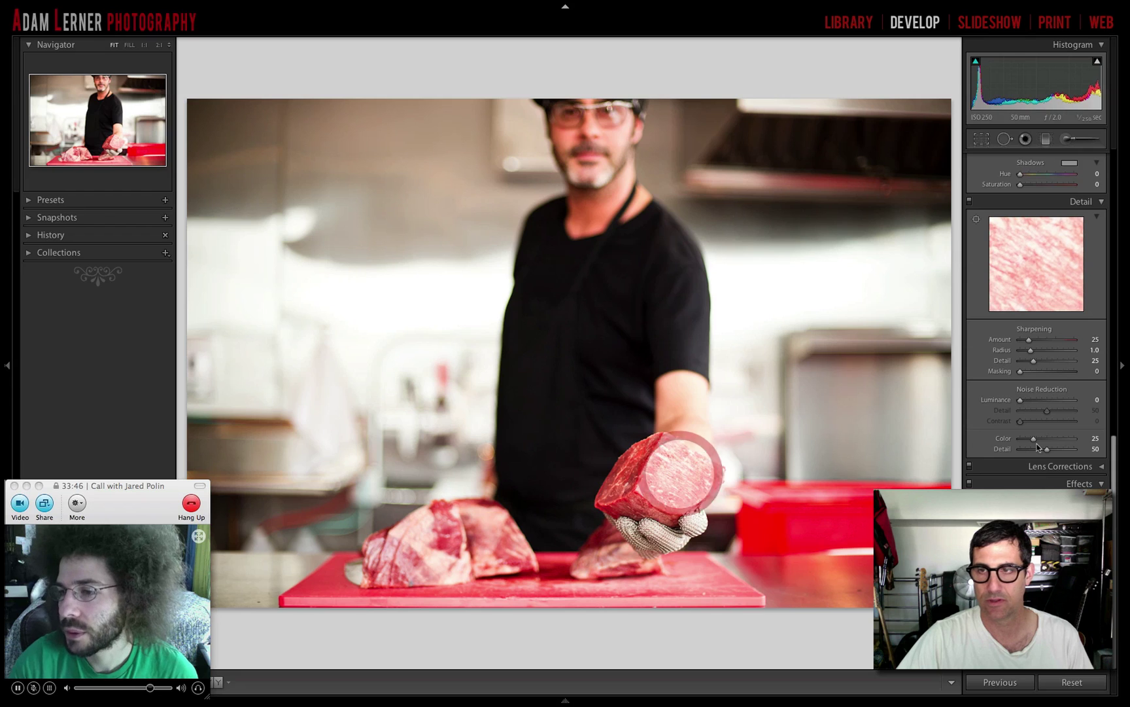
Sharpen the photo with Amount 45, Detail 39 and Masking 70
{"action": "left_click", "coordinate": [1094, 339]}
{"action": "type", "text": "45"}
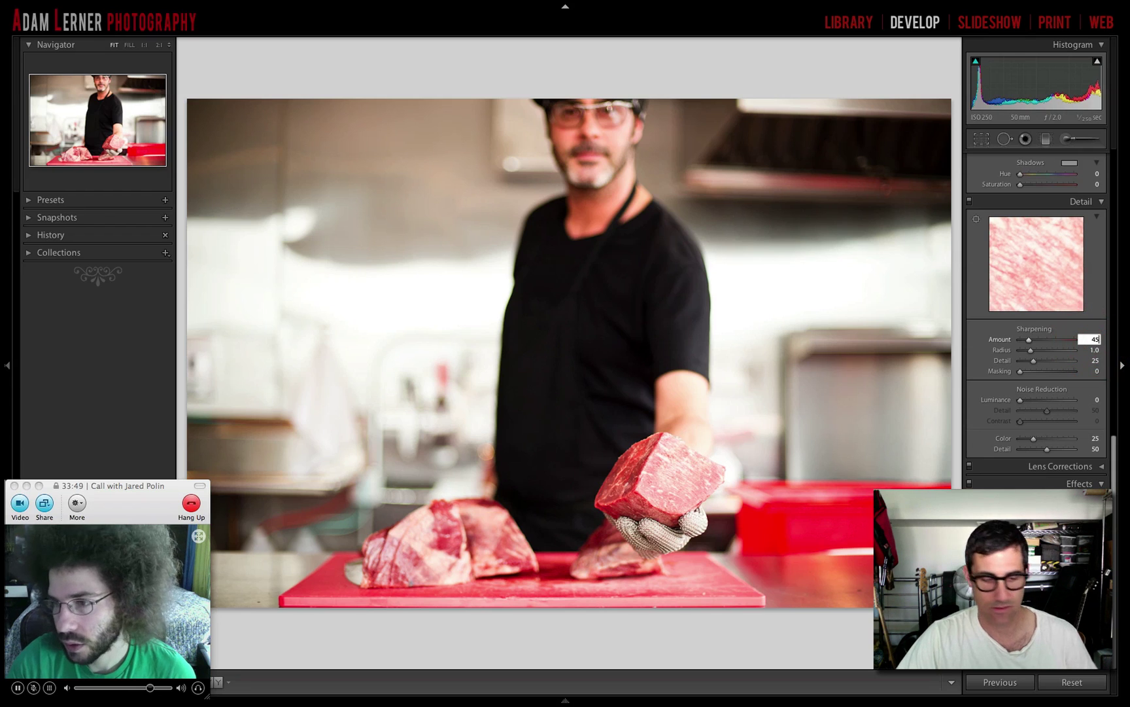
{"action": "key", "text": "Tab"}
{"action": "key", "text": "Tab"}
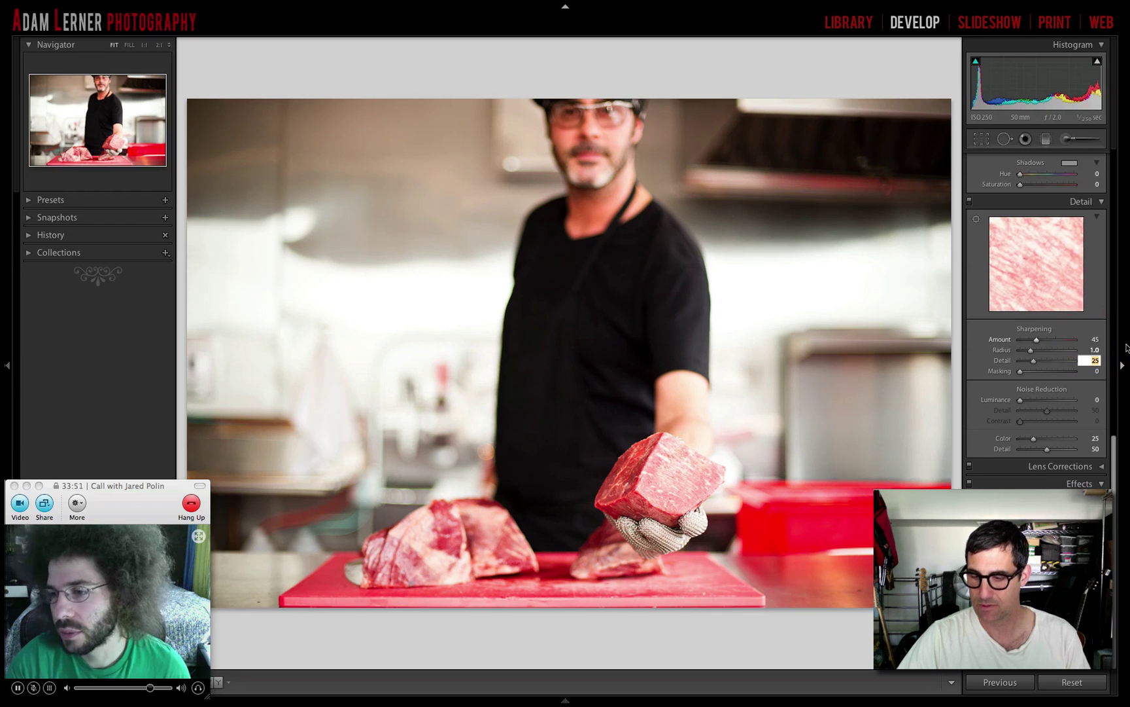
{"action": "type", "text": "39"}
{"action": "key", "text": "Tab"}
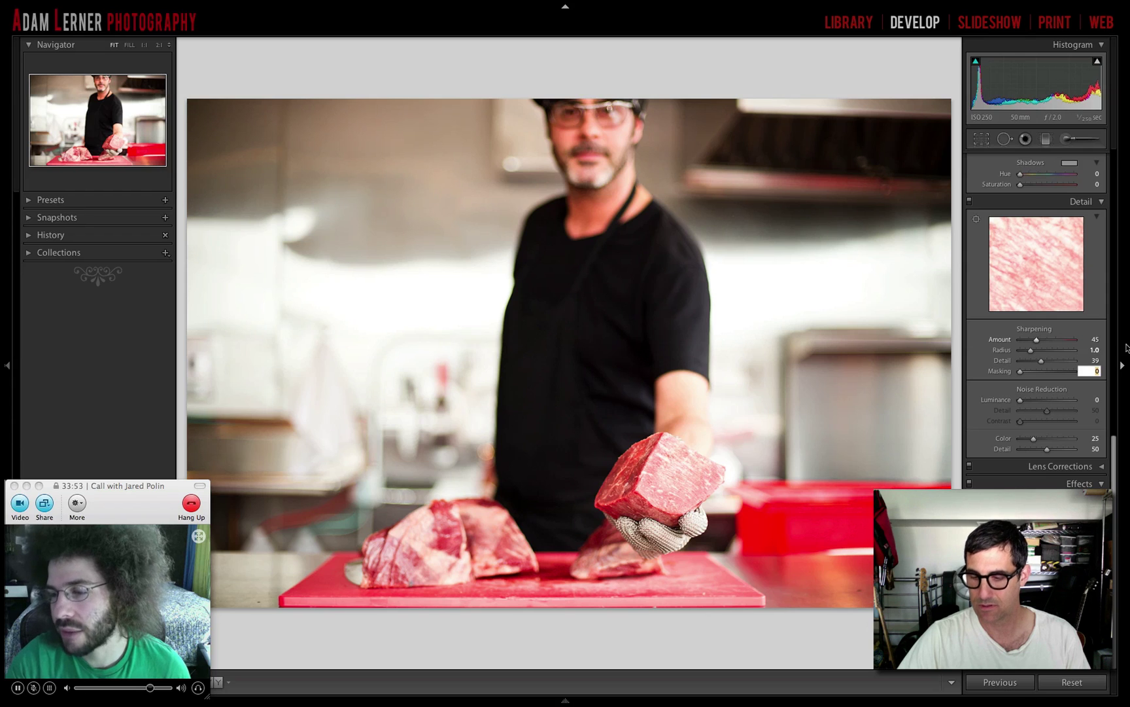
{"action": "type", "text": "70"}
{"action": "key", "text": "Return"}
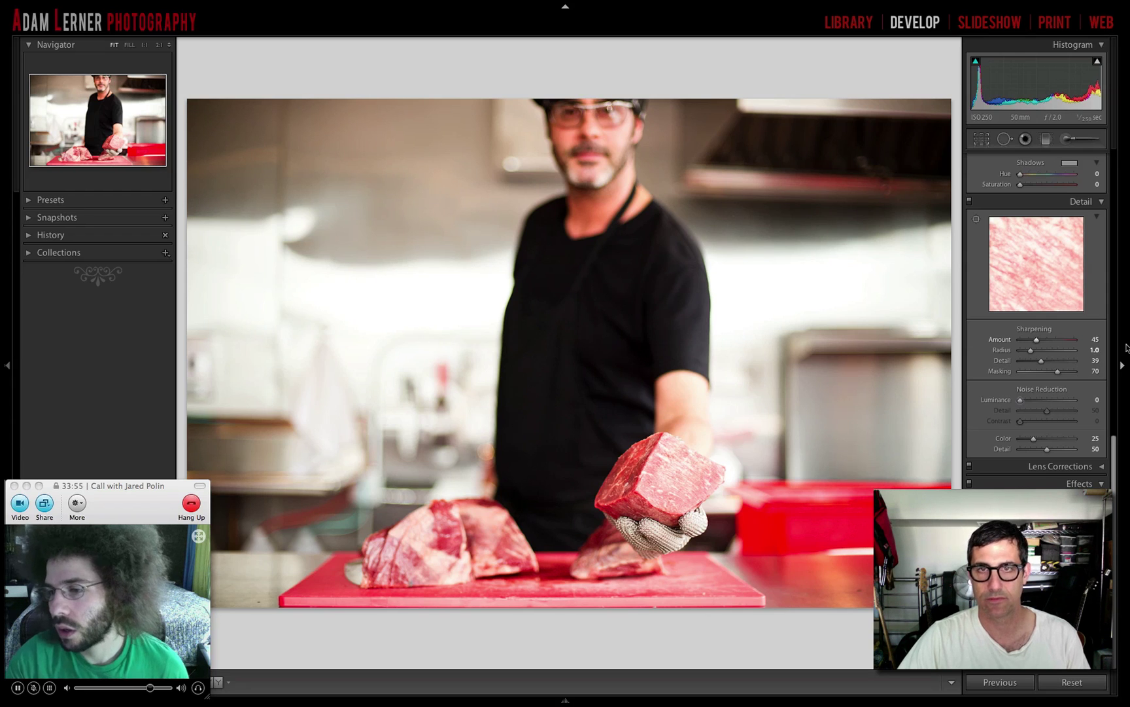
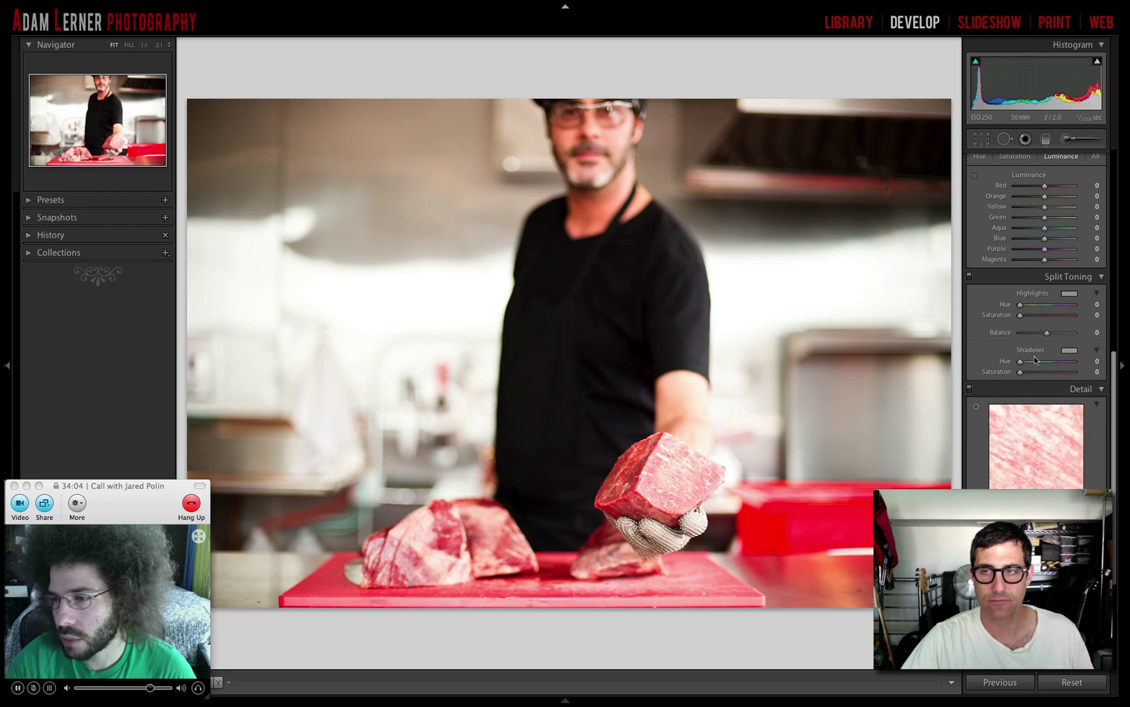
Set the photo's overall Saturation to +5 in the Basic adjustments
{"action": "scroll", "coordinate": [1035, 359], "scroll_direction": "up", "scroll_amount": 5}
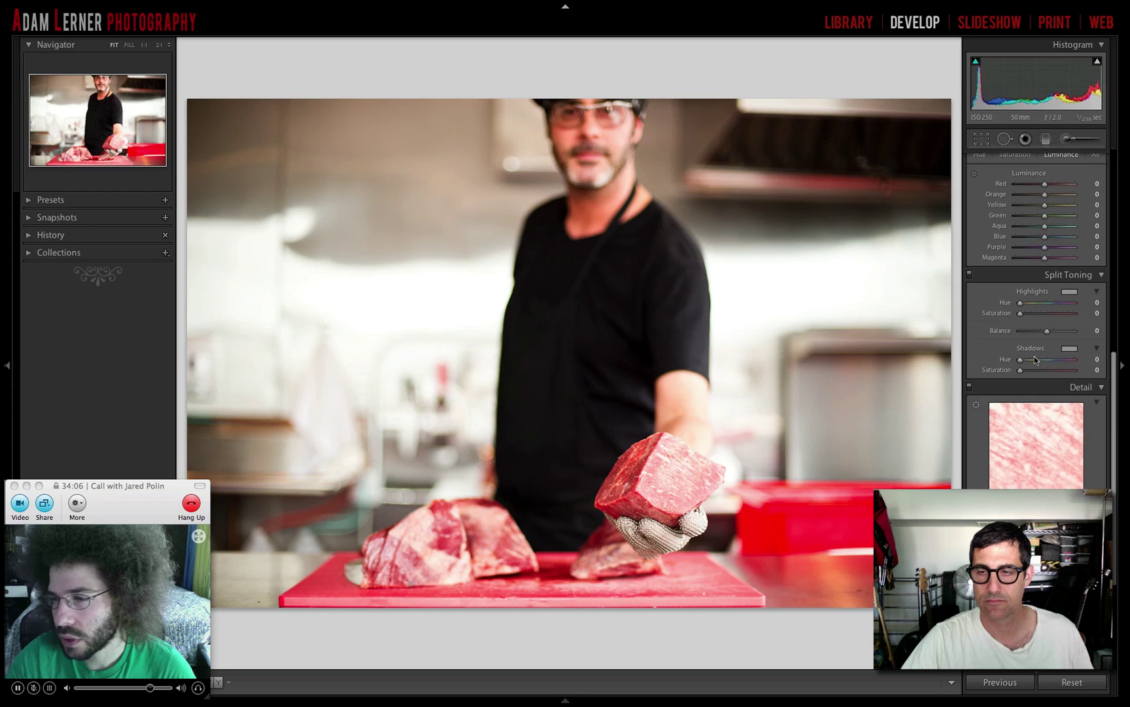
{"action": "scroll", "coordinate": [1035, 359], "scroll_direction": "up", "scroll_amount": 5}
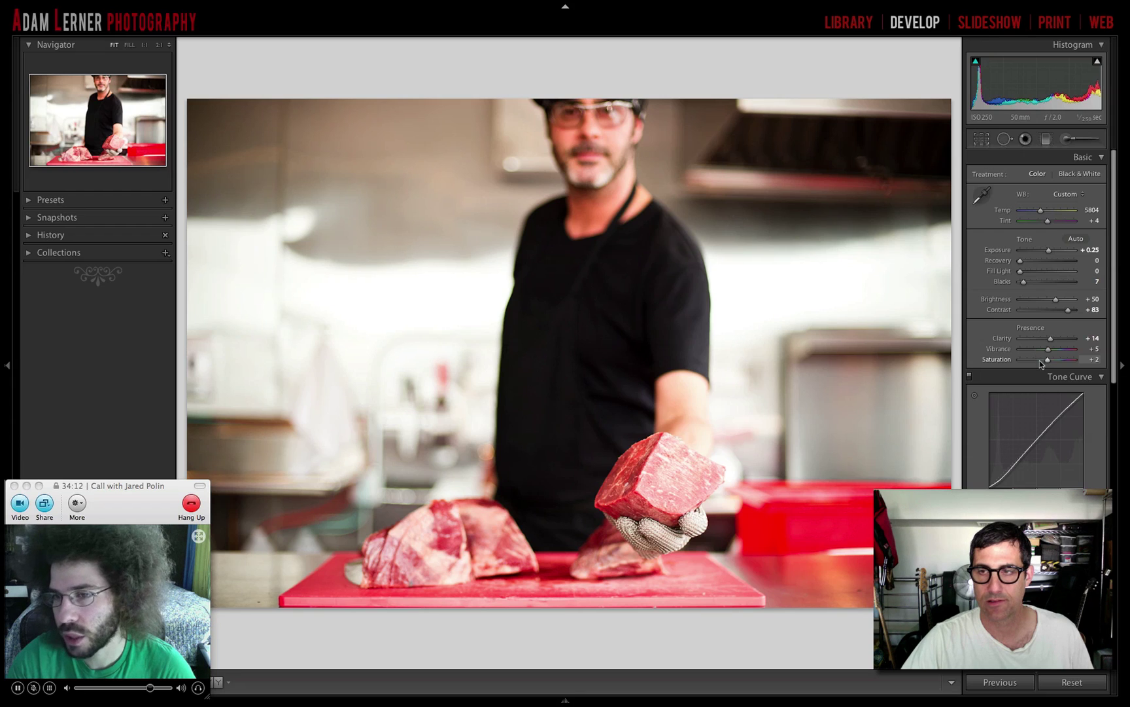
{"action": "left_click", "coordinate": [1095, 359]}
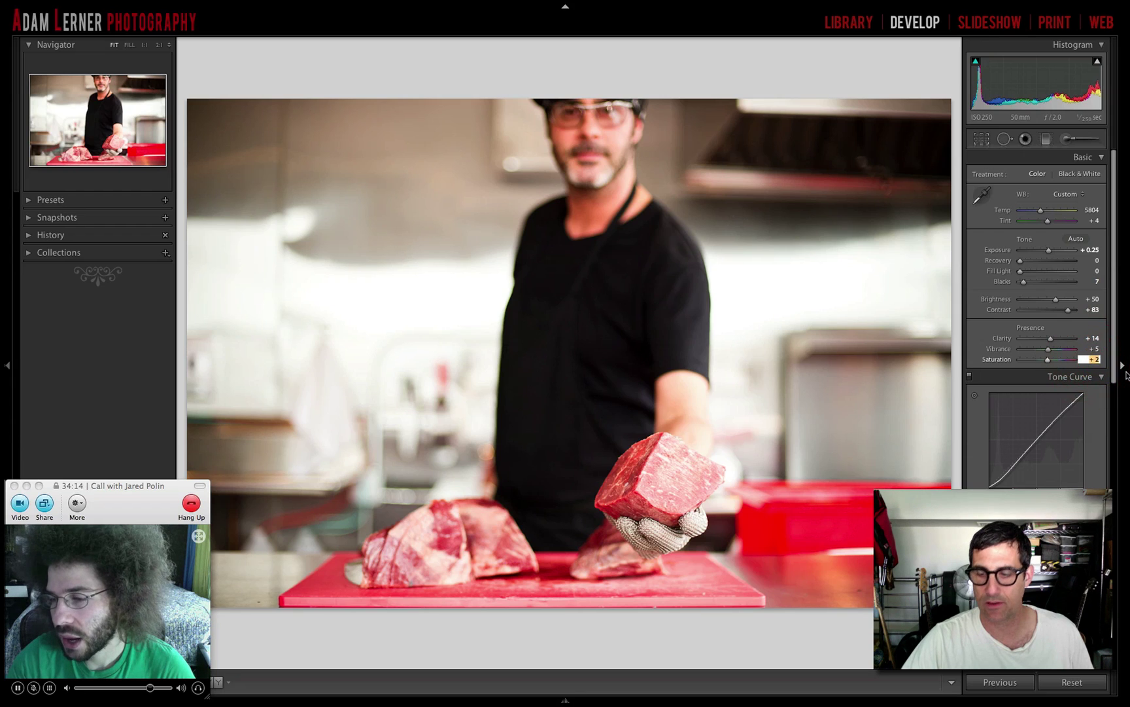
{"action": "type", "text": "5"}
{"action": "key", "text": "Return"}
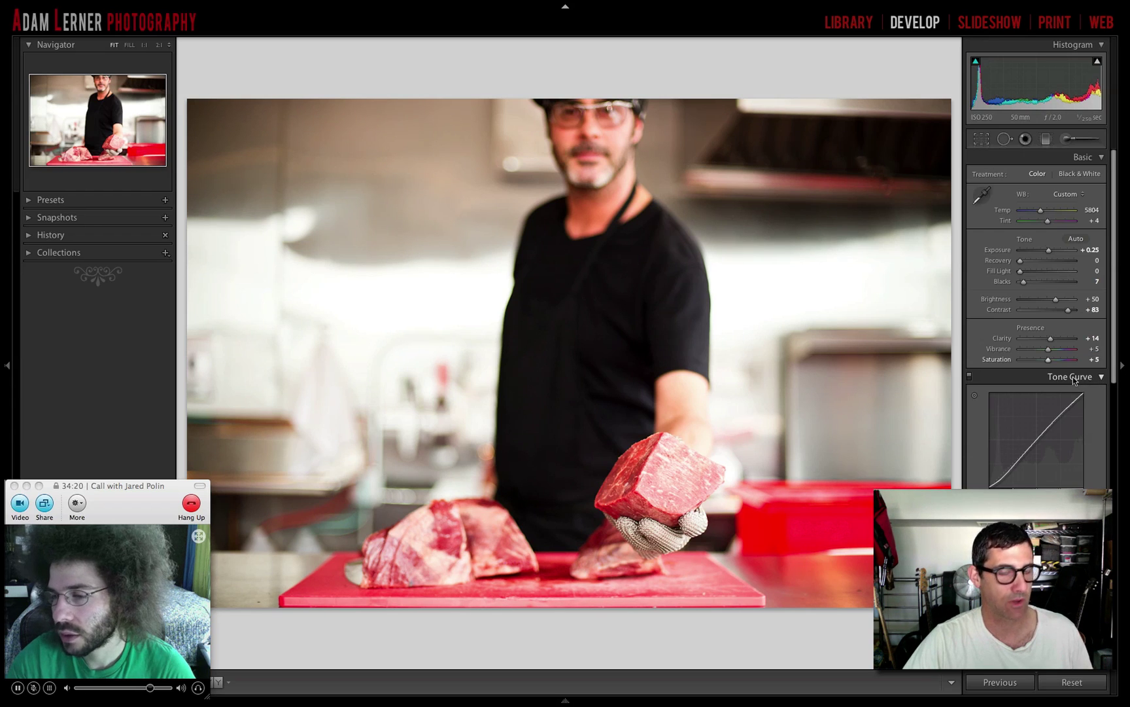
Set the photo's Fill Light to 4 to lift the shadows
{"action": "scroll", "coordinate": [1074, 380], "scroll_direction": "down", "scroll_amount": 8}
{"action": "scroll", "coordinate": [1073, 379], "scroll_direction": "down", "scroll_amount": 10}
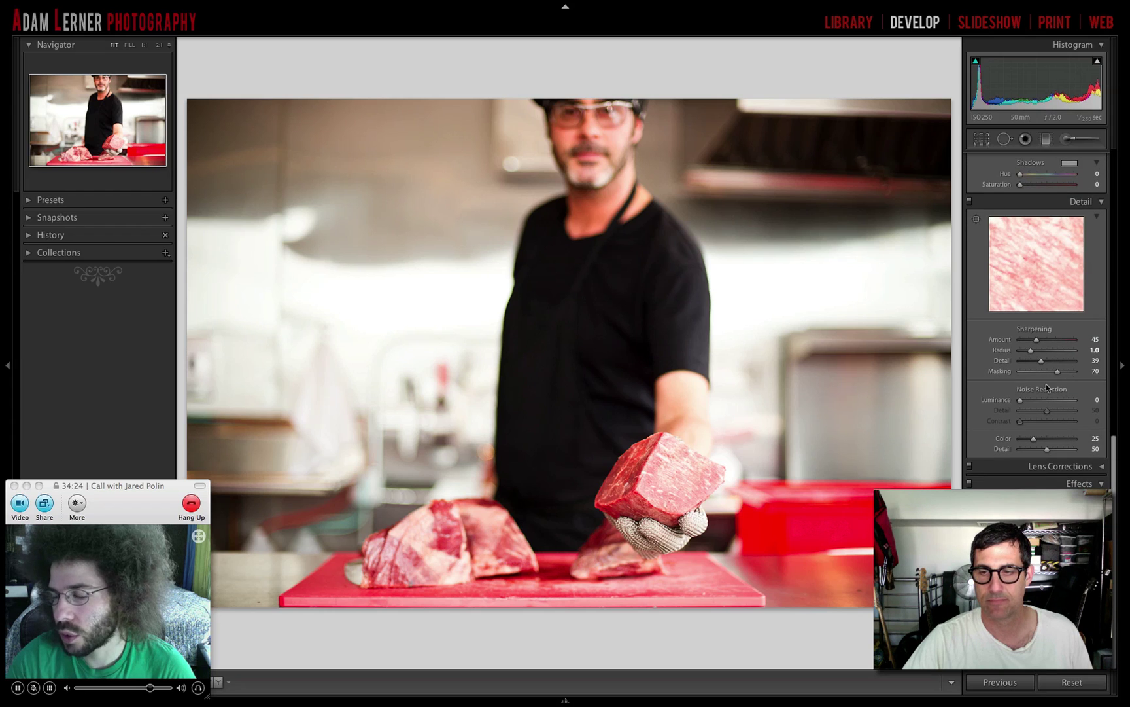
{"action": "scroll", "coordinate": [1071, 379], "scroll_direction": "up", "scroll_amount": 15}
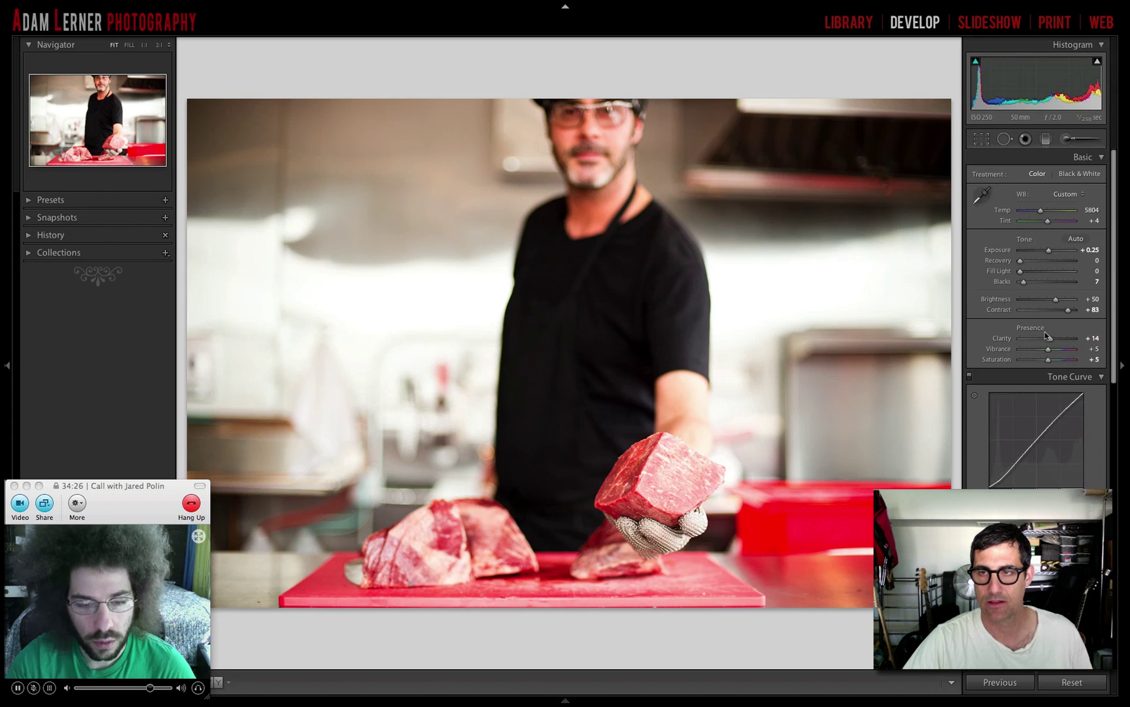
{"action": "left_click", "coordinate": [1098, 270]}
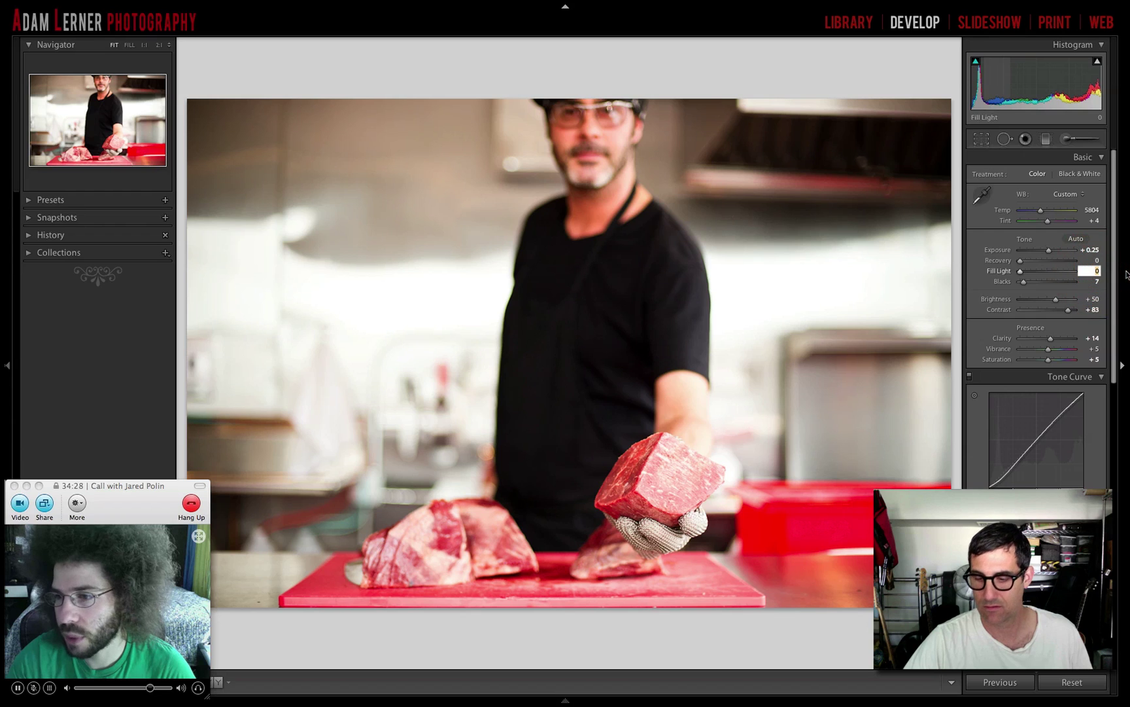
{"action": "type", "text": "4"}
{"action": "key", "text": "Return"}
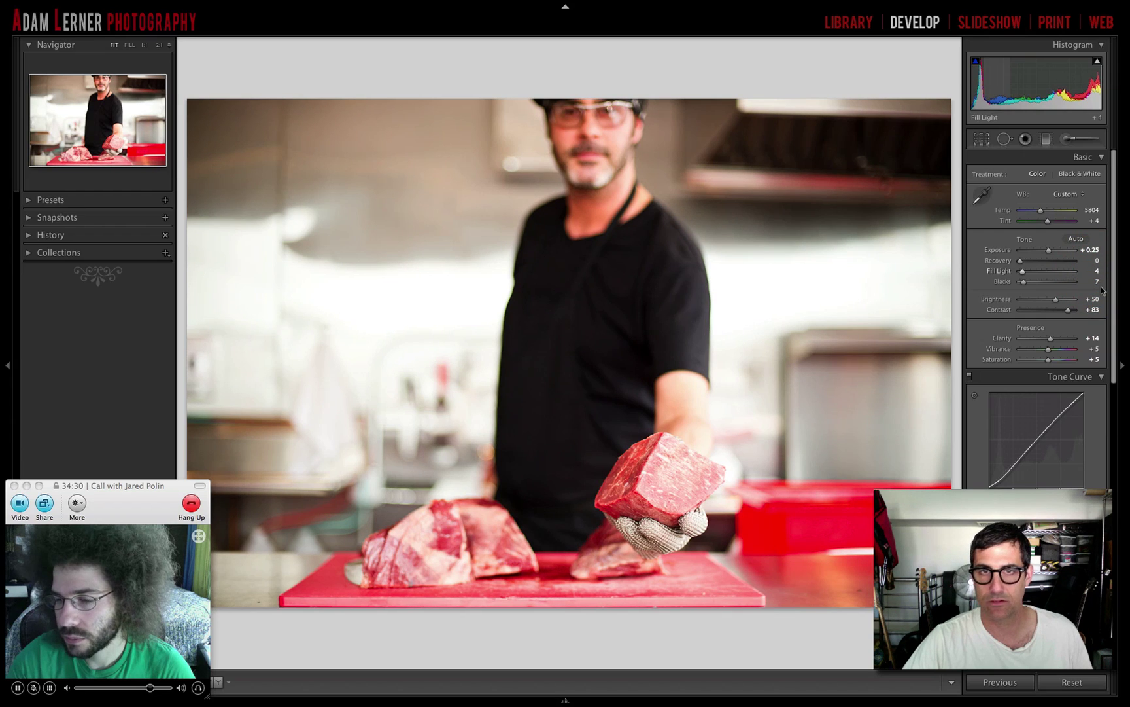
Set Blacks to 9 and shift the white balance Tint to +7
{"action": "left_click", "coordinate": [1099, 282]}
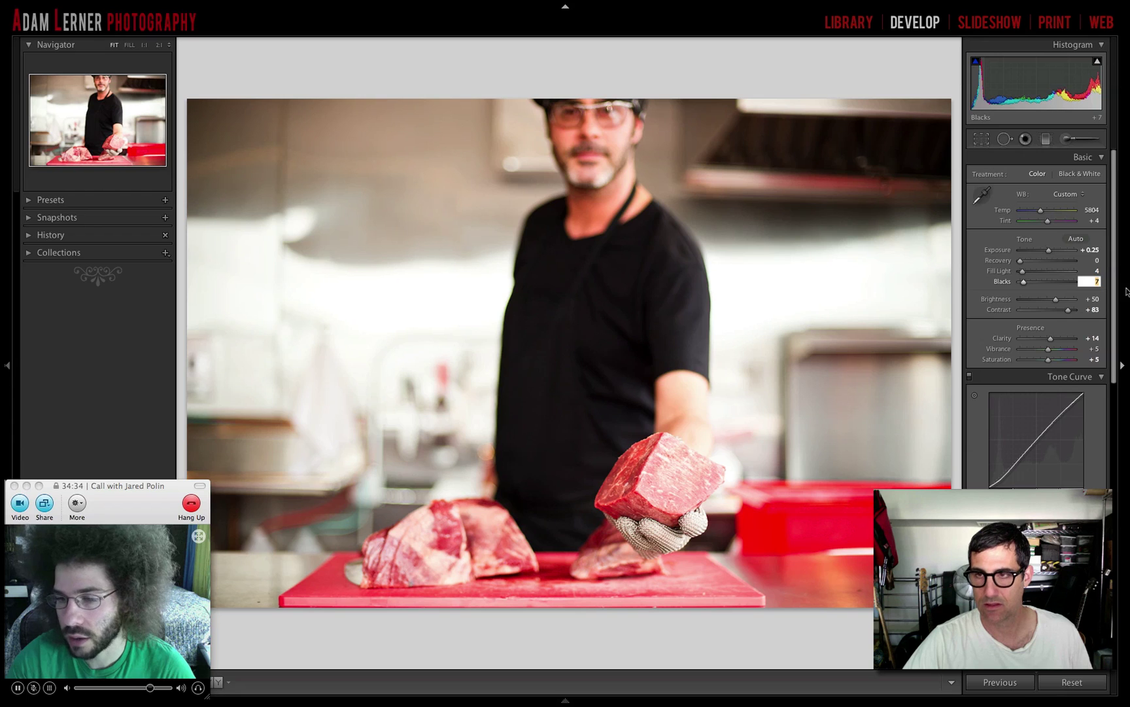
{"action": "type", "text": "9"}
{"action": "key", "text": "Return"}
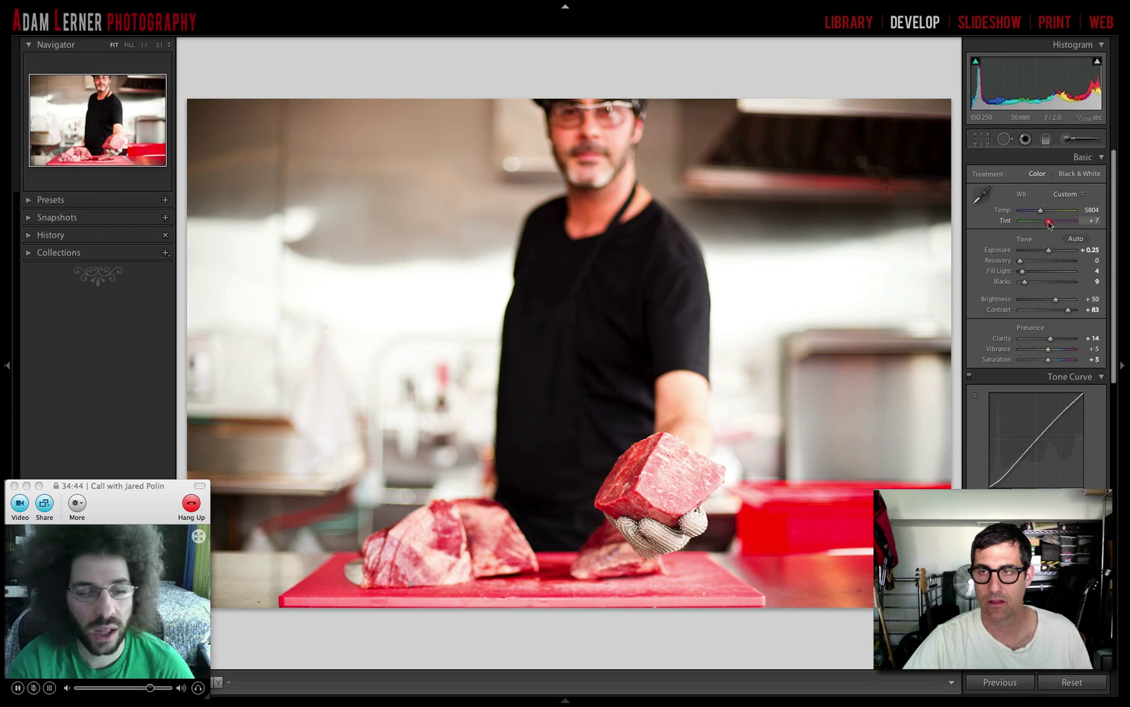
{"action": "left_click_drag", "start_coordinate": [1049, 224], "coordinate": [1050, 225]}
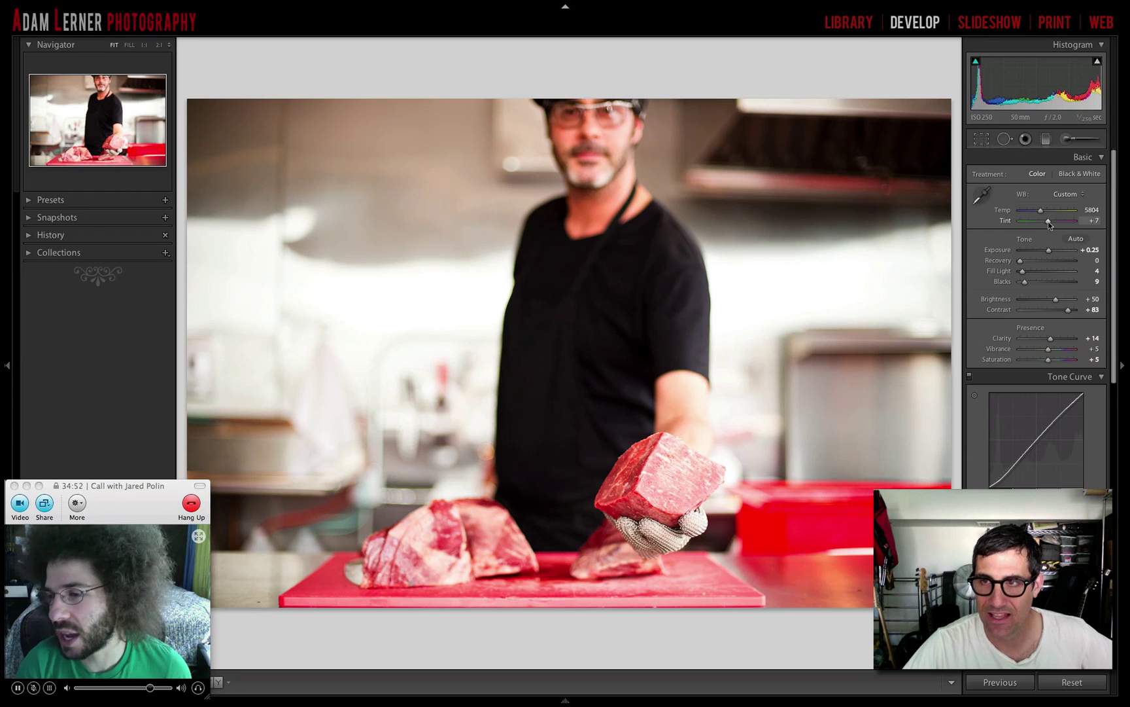
Save the current color look as a snapshot named with the collaborator's first name and the number 1
{"action": "scroll", "coordinate": [1066, 288], "scroll_direction": "down", "scroll_amount": 10}
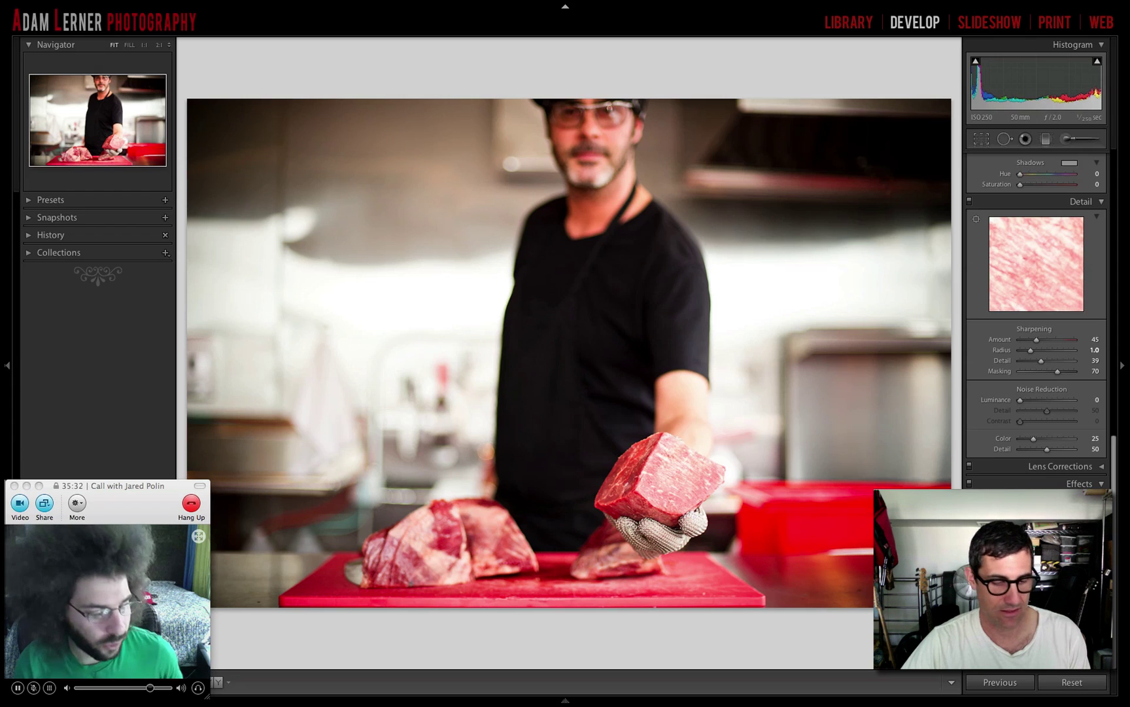
{"action": "key", "text": "super+n"}
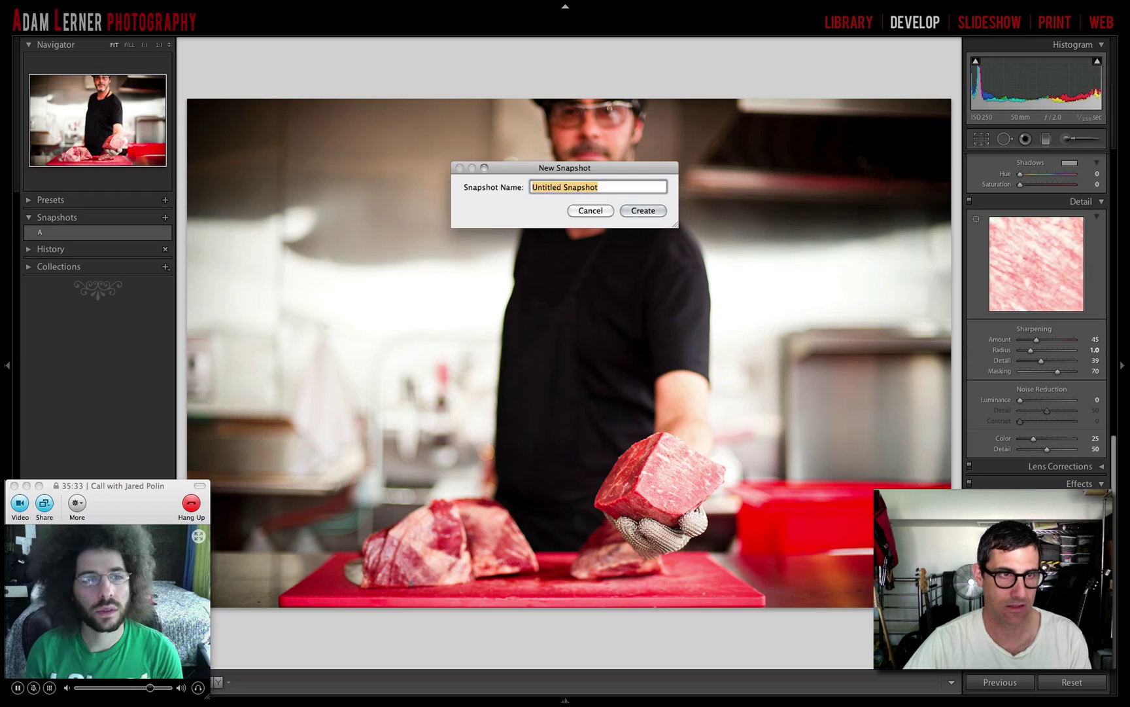
{"action": "type", "text": "jared 1"}
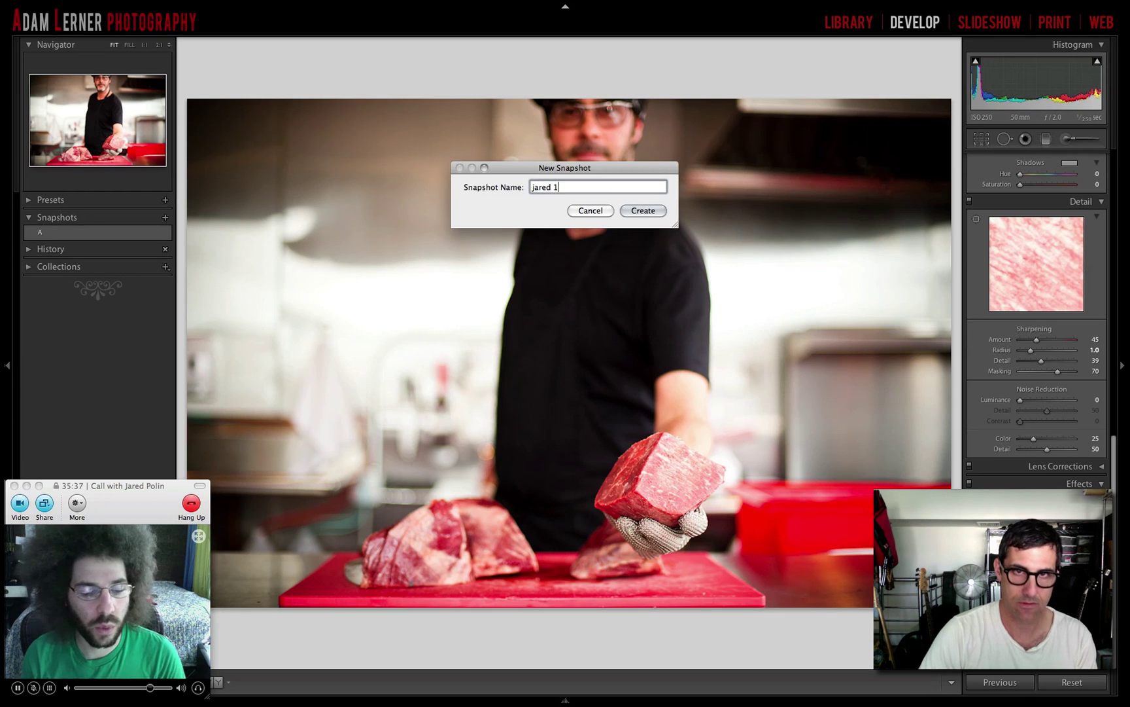
{"action": "key", "text": "Return"}
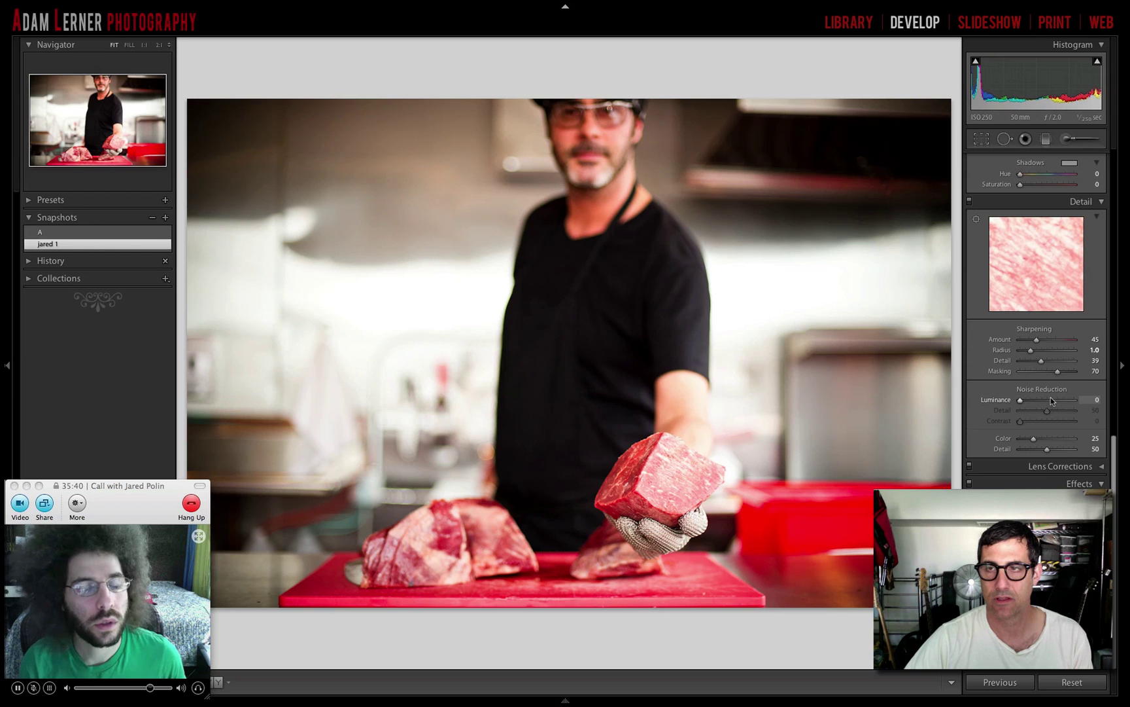
Remove all color from the photo by setting Vibrance and Saturation to -100
{"action": "scroll", "coordinate": [1051, 397], "scroll_direction": "up", "scroll_amount": 15}
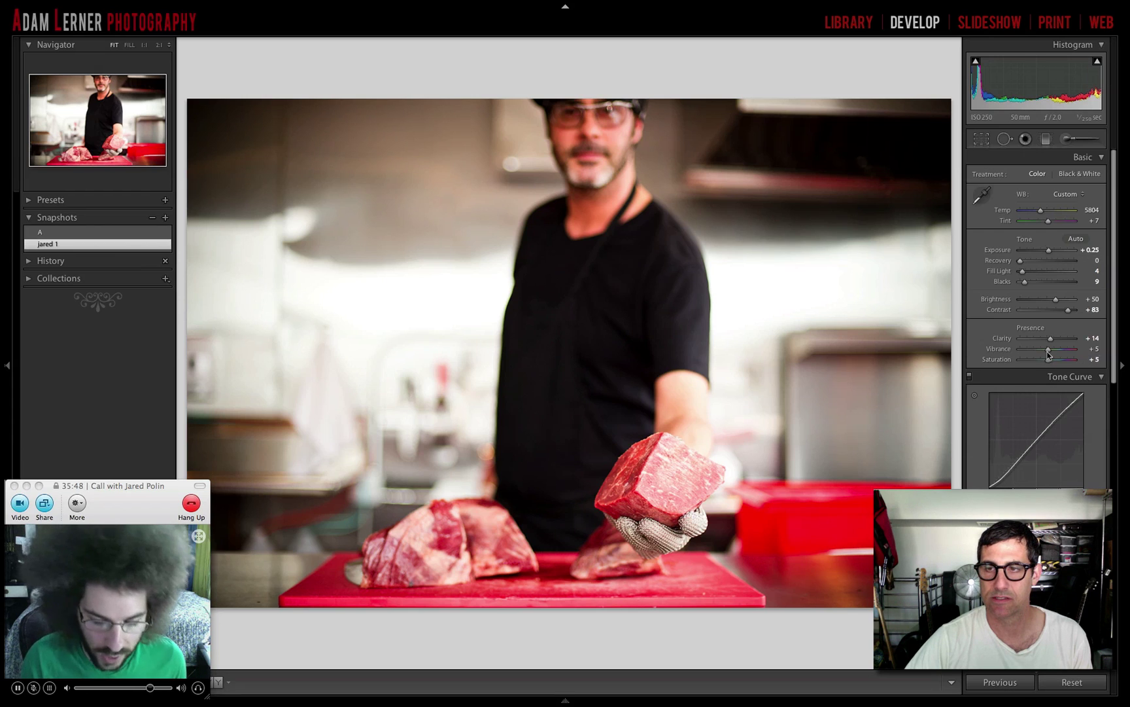
{"action": "left_click", "coordinate": [1098, 349]}
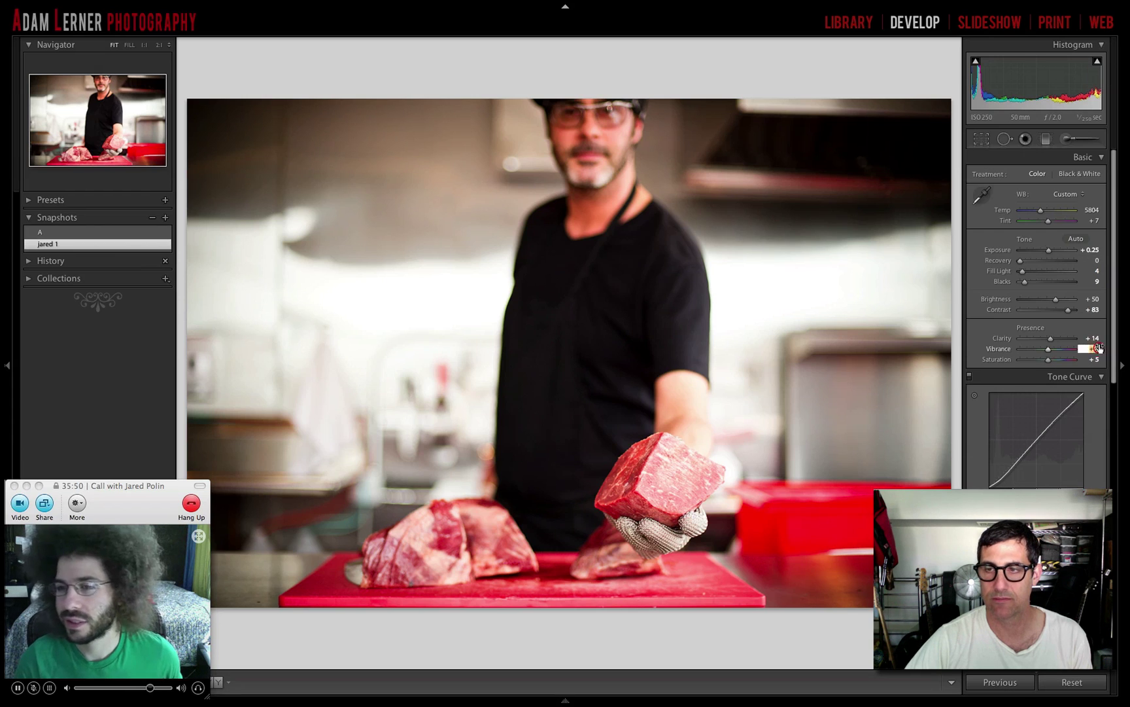
{"action": "type", "text": "0"}
{"action": "key", "text": "Return"}
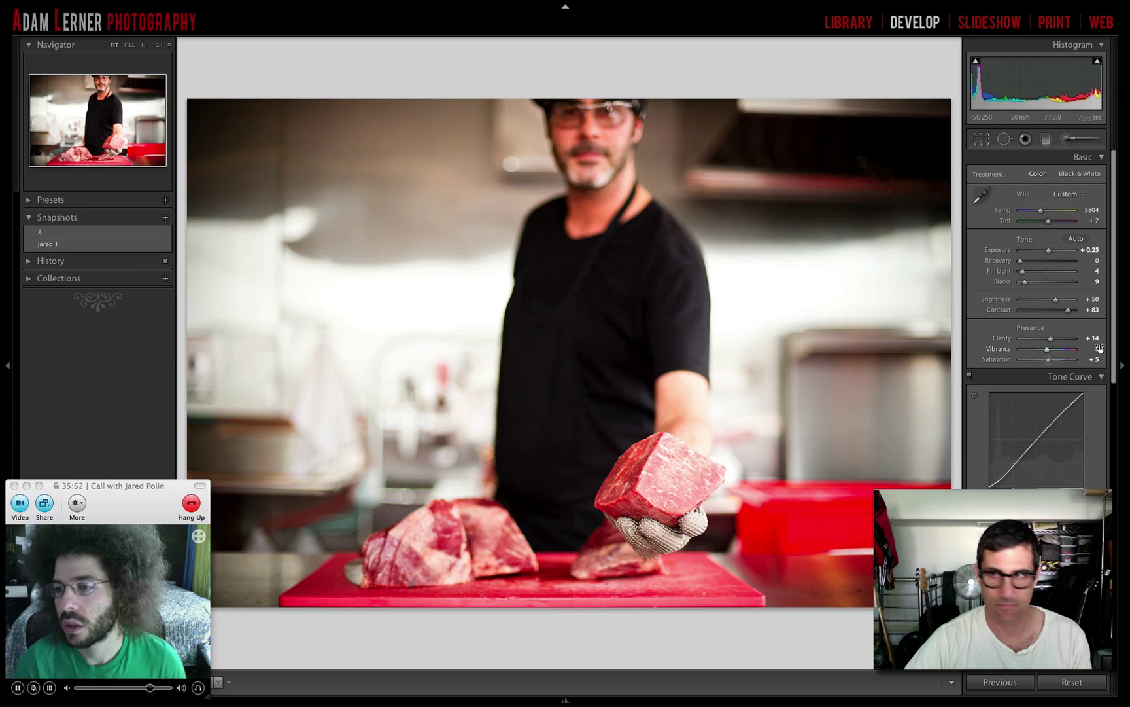
{"action": "left_click_drag", "start_coordinate": [1099, 349], "coordinate": [903, 341]}
{"action": "left_click_drag", "start_coordinate": [1049, 359], "coordinate": [969, 355]}
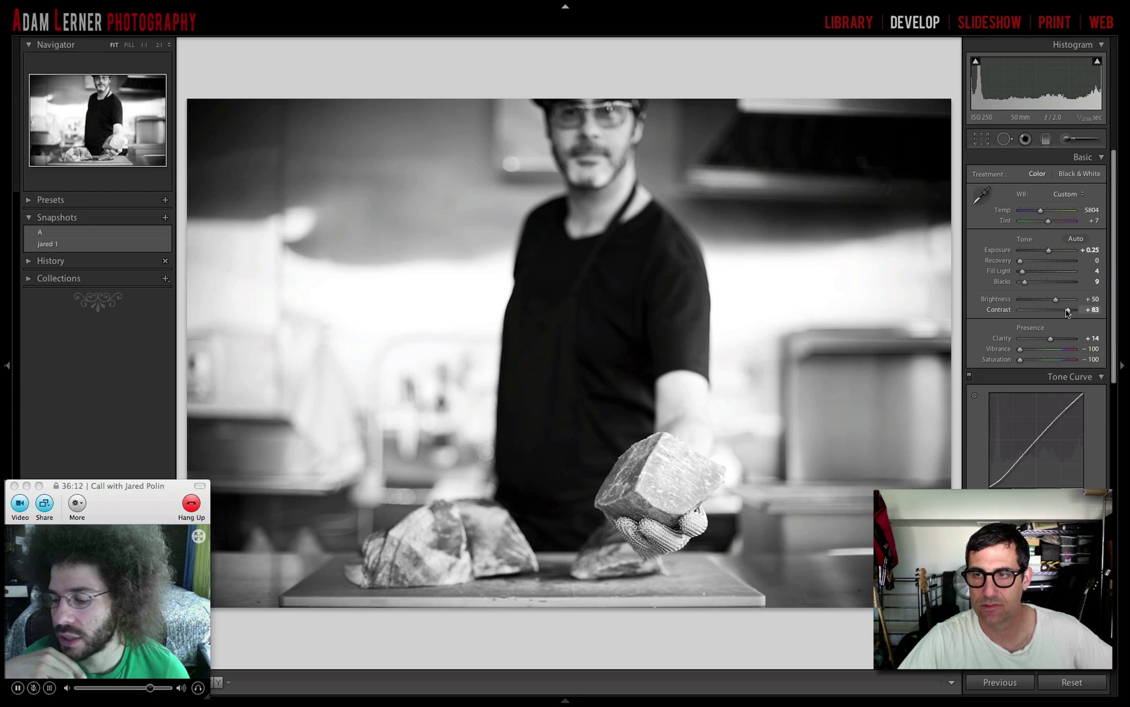
Set Contrast to +99 and the white balance Temp to 3993 for the black-and-white look
{"action": "left_click_drag", "start_coordinate": [1068, 311], "coordinate": [1073, 311]}
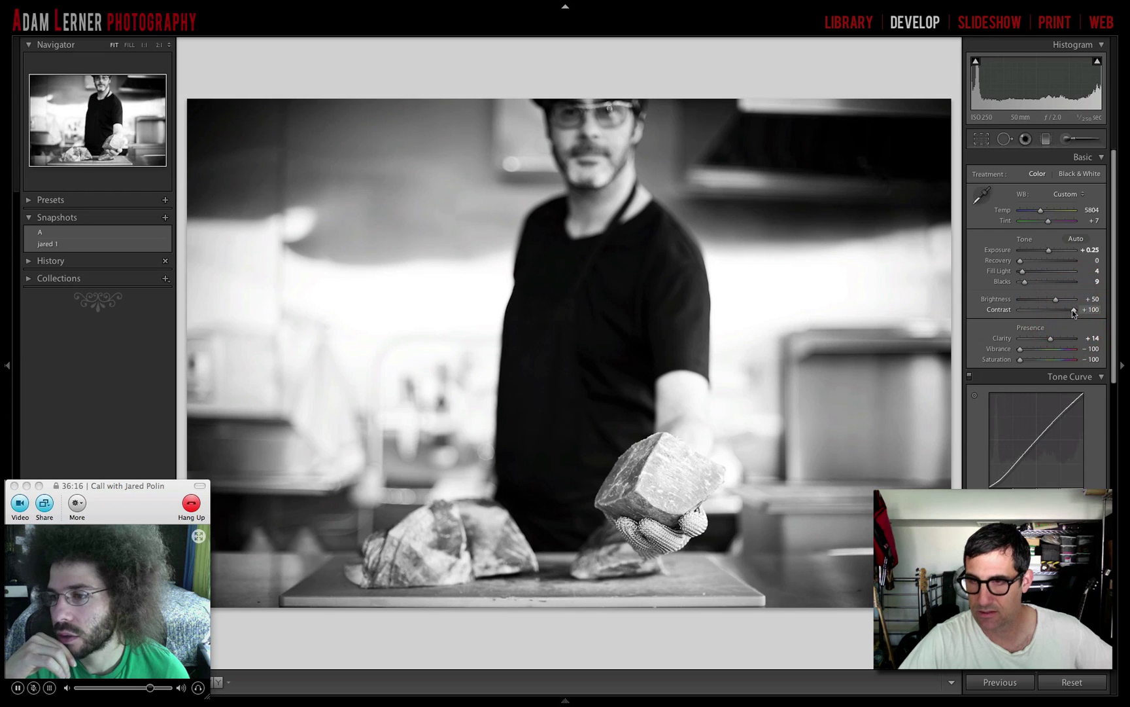
{"action": "left_click", "coordinate": [1090, 310]}
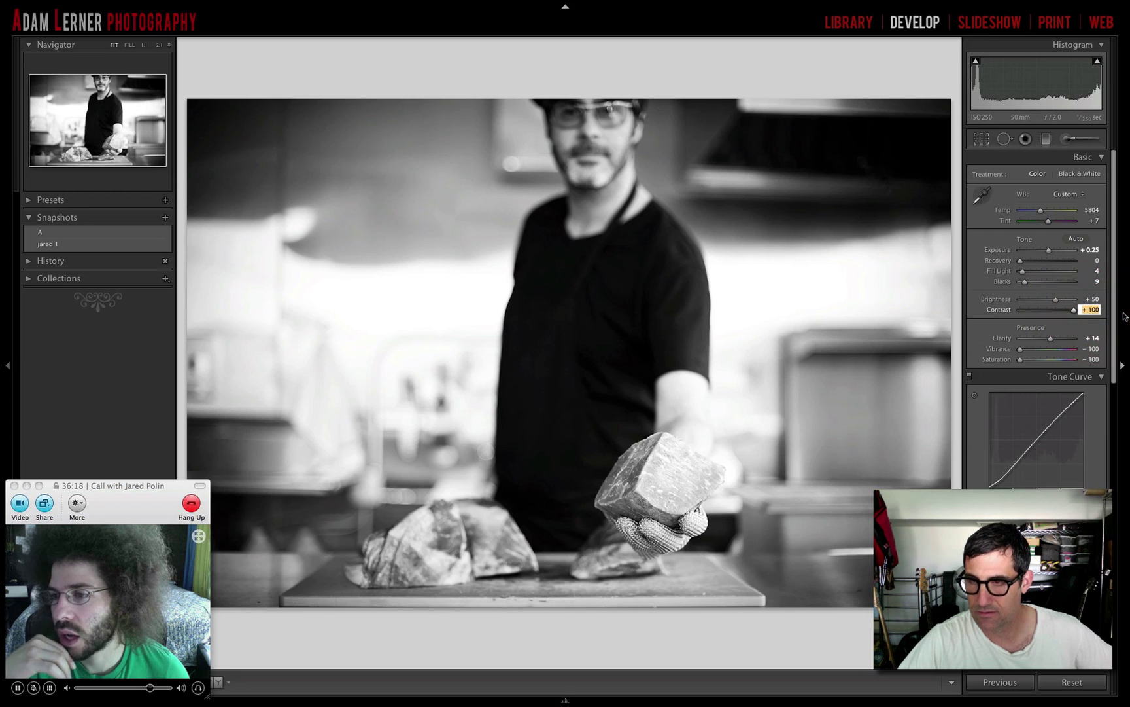
{"action": "key", "text": "Down"}
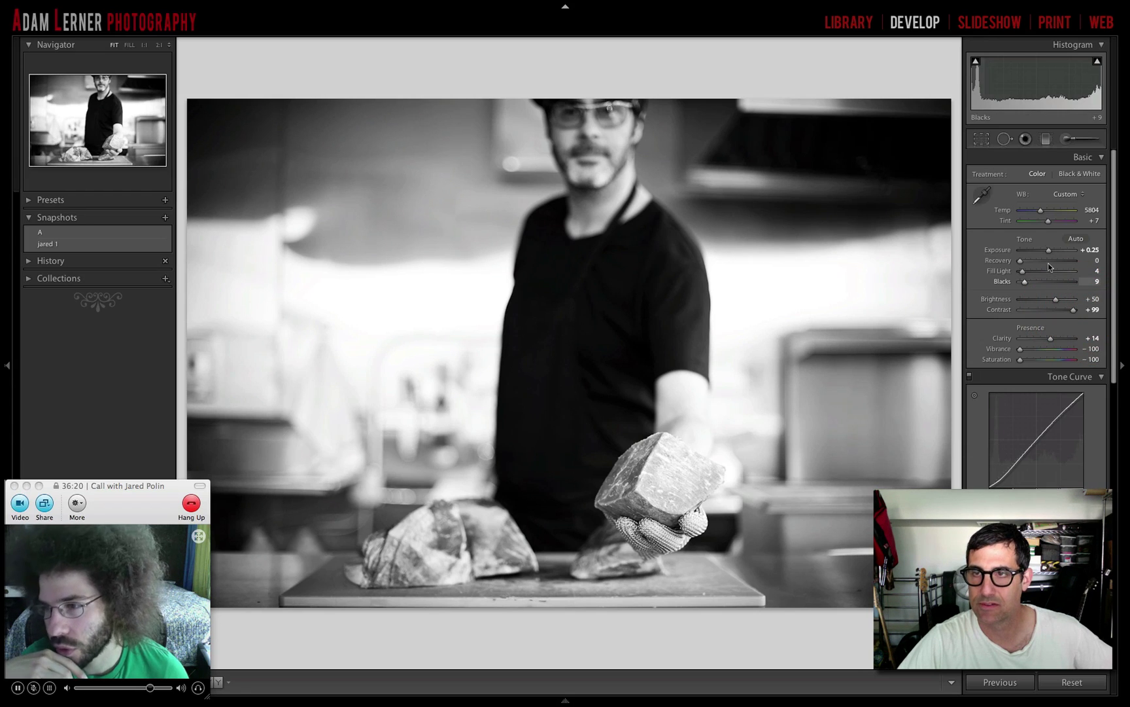
{"action": "left_click", "coordinate": [1093, 210]}
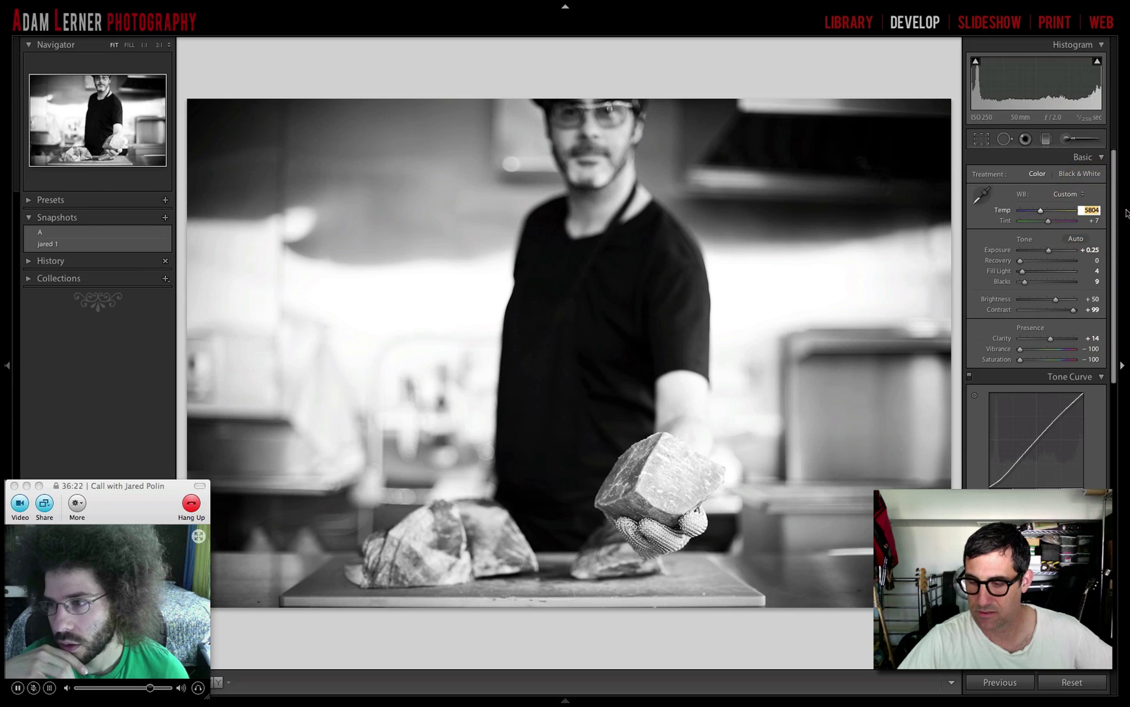
{"action": "type", "text": "3993"}
{"action": "key", "text": "Return"}
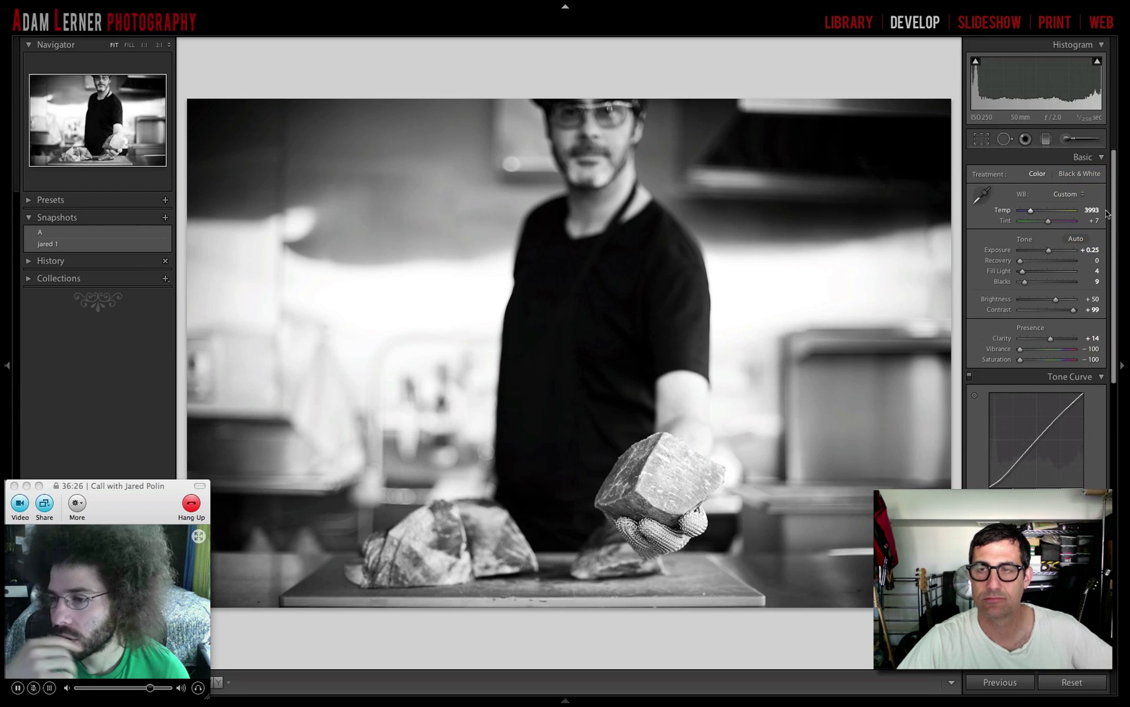
Set Fill Light to 17 and Blacks to 26
{"action": "left_click", "coordinate": [1024, 271]}
{"action": "left_click", "coordinate": [1089, 271]}
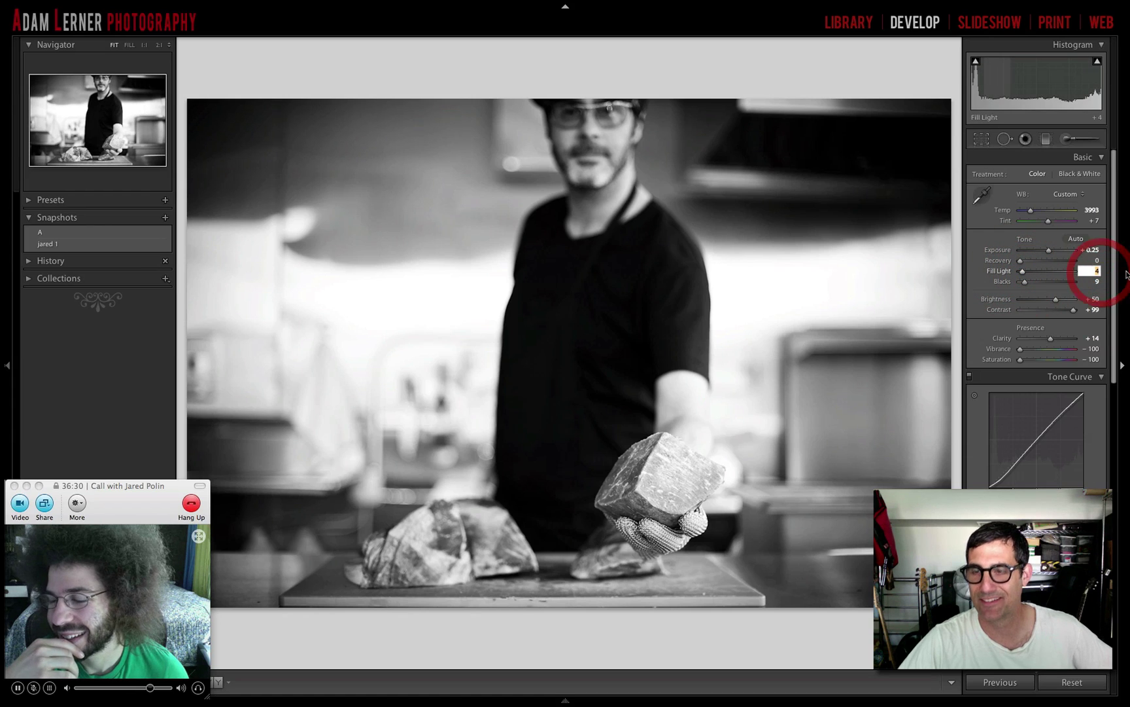
{"action": "type", "text": "17"}
{"action": "key", "text": "Return"}
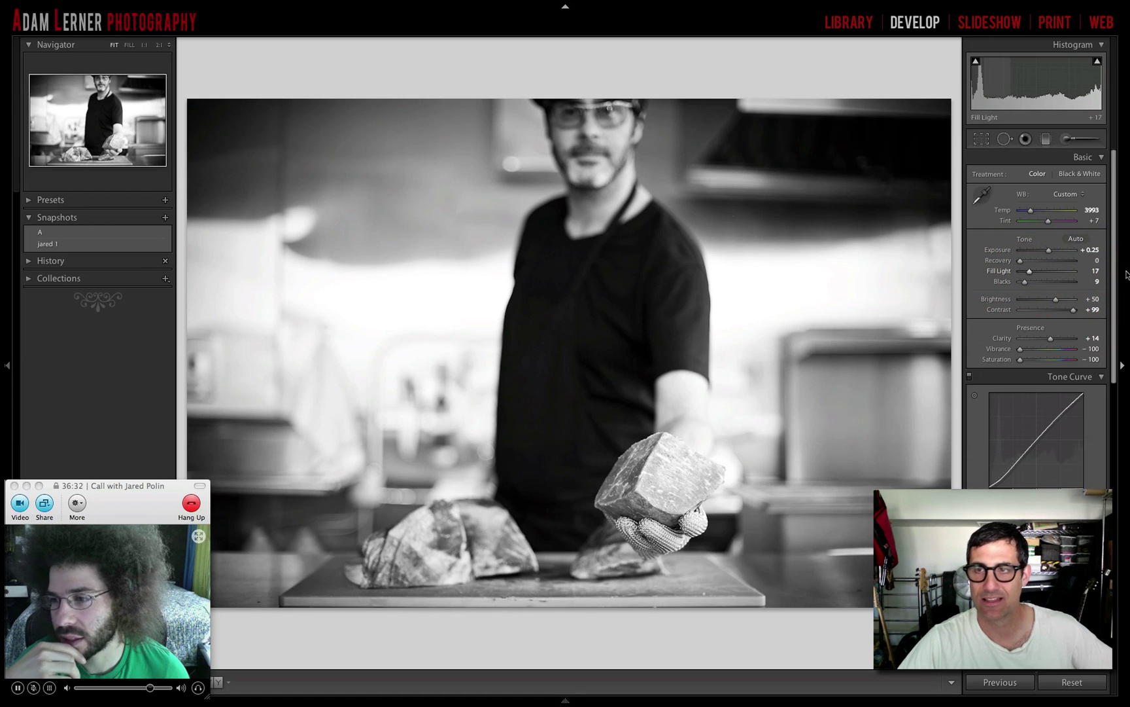
{"action": "left_click", "coordinate": [1092, 281]}
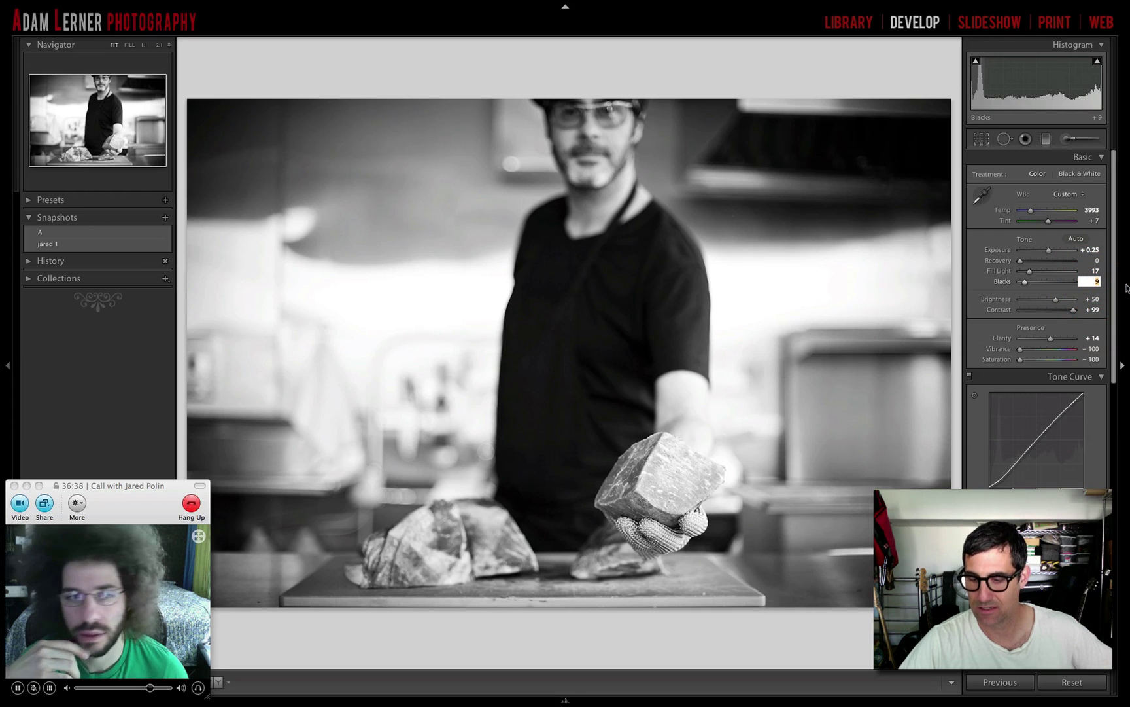
{"action": "type", "text": "26"}
{"action": "key", "text": "Return"}
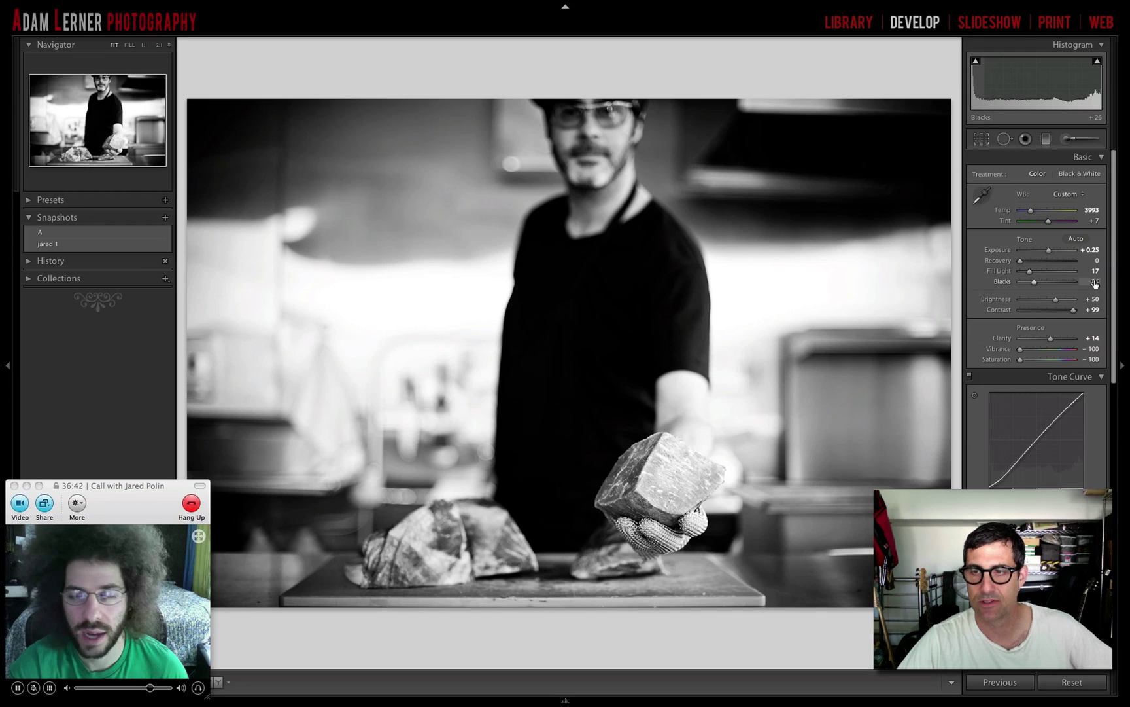
Save the black-and-white look as a snapshot named with the collaborator's first name and the number 2
{"action": "scroll", "coordinate": [1094, 284], "scroll_direction": "down", "scroll_amount": 10}
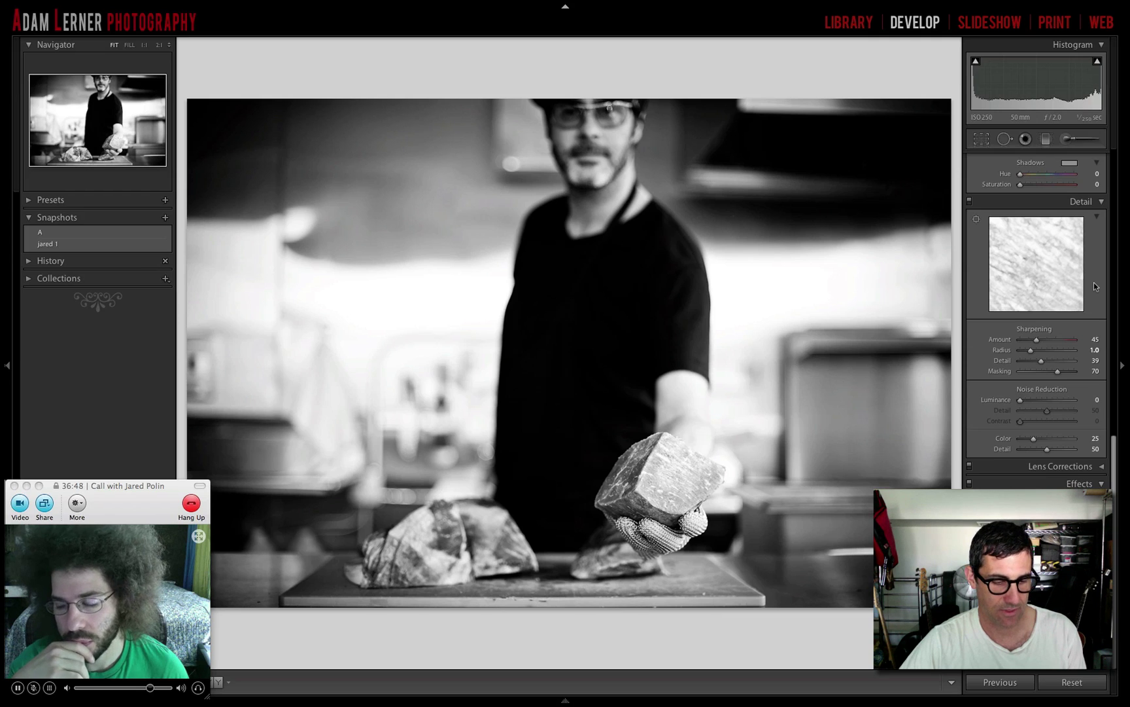
{"action": "key", "text": "super+n"}
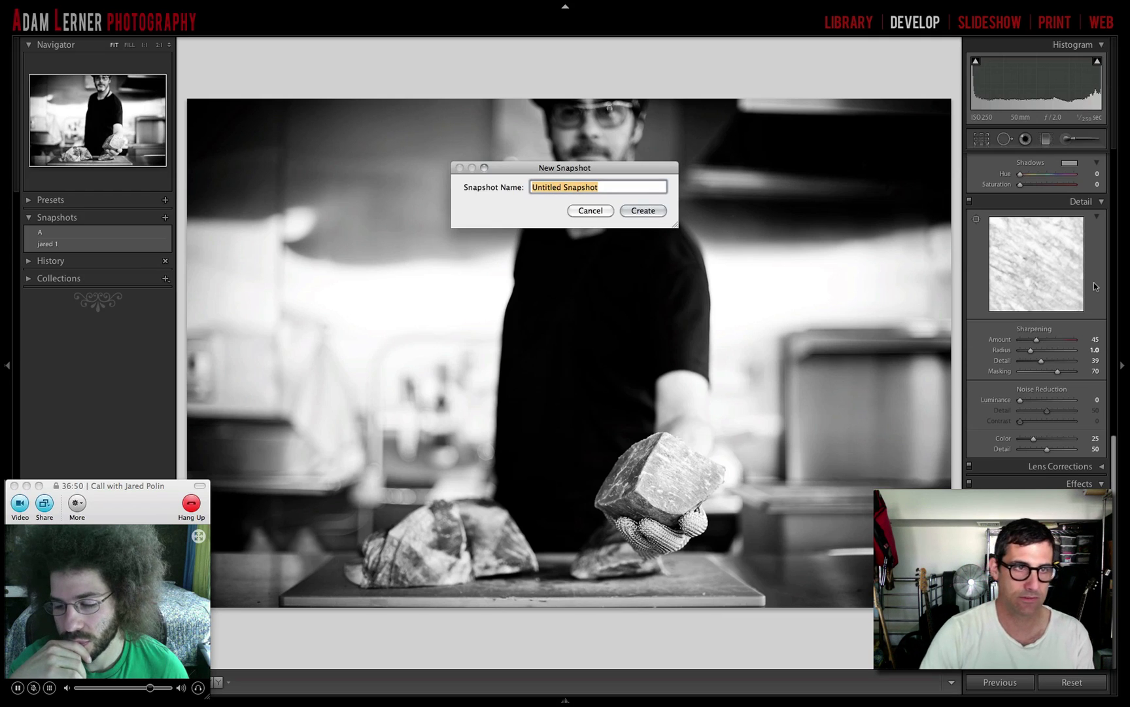
{"action": "type", "text": "jared 2"}
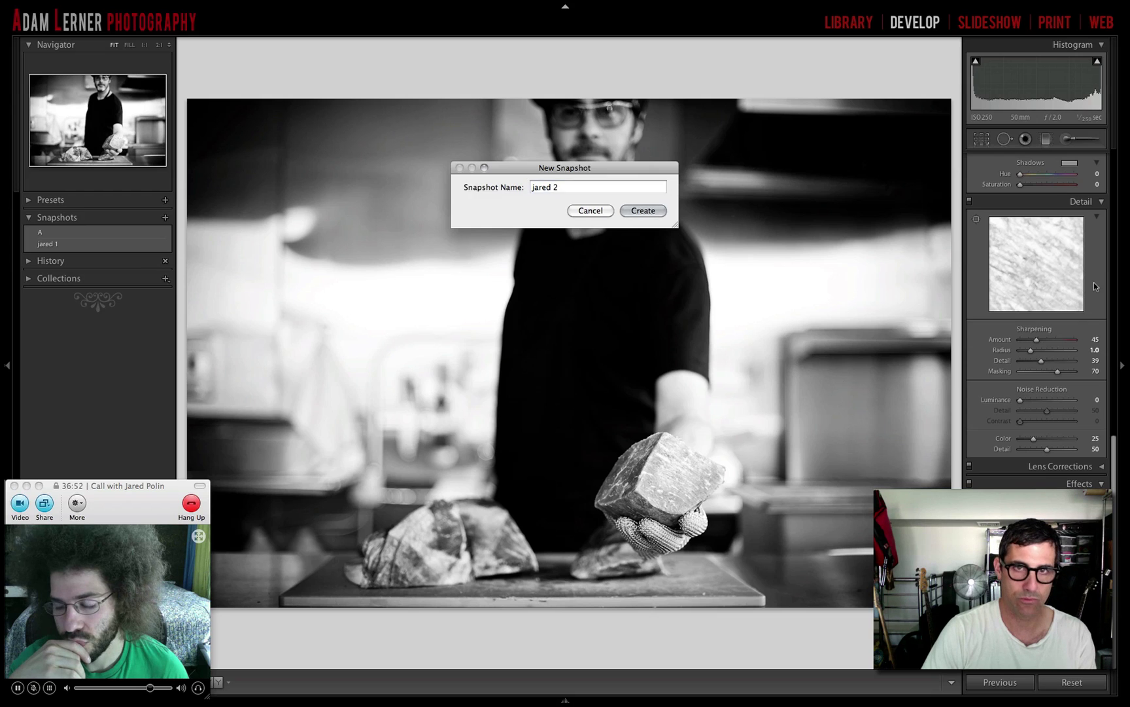
{"action": "key", "text": "Return"}
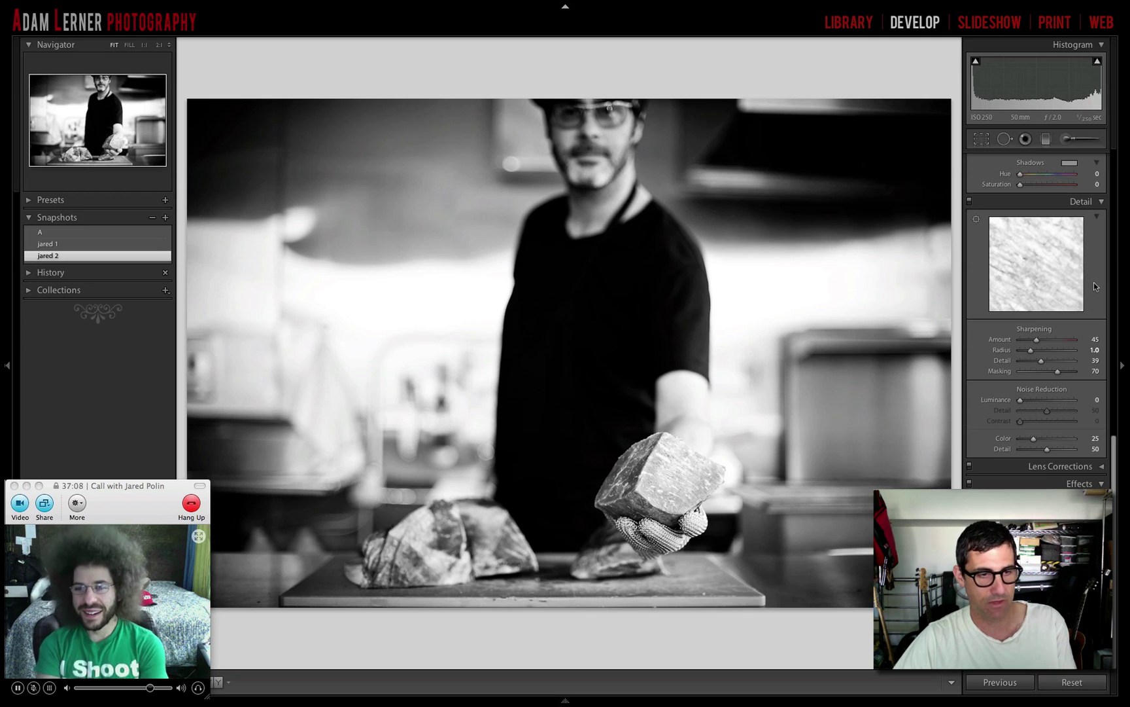
Load the color snapshot numbered 1 and reset all develop settings of the photo
{"action": "left_click", "coordinate": [146, 246]}
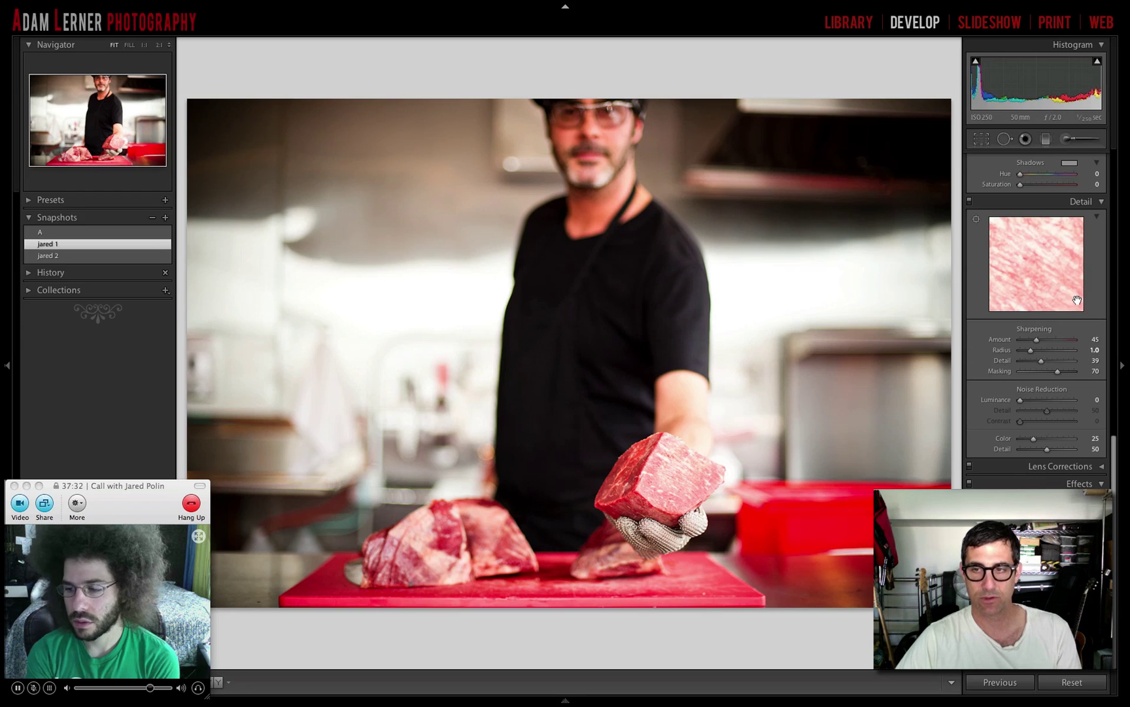
{"action": "left_click", "coordinate": [1063, 682]}
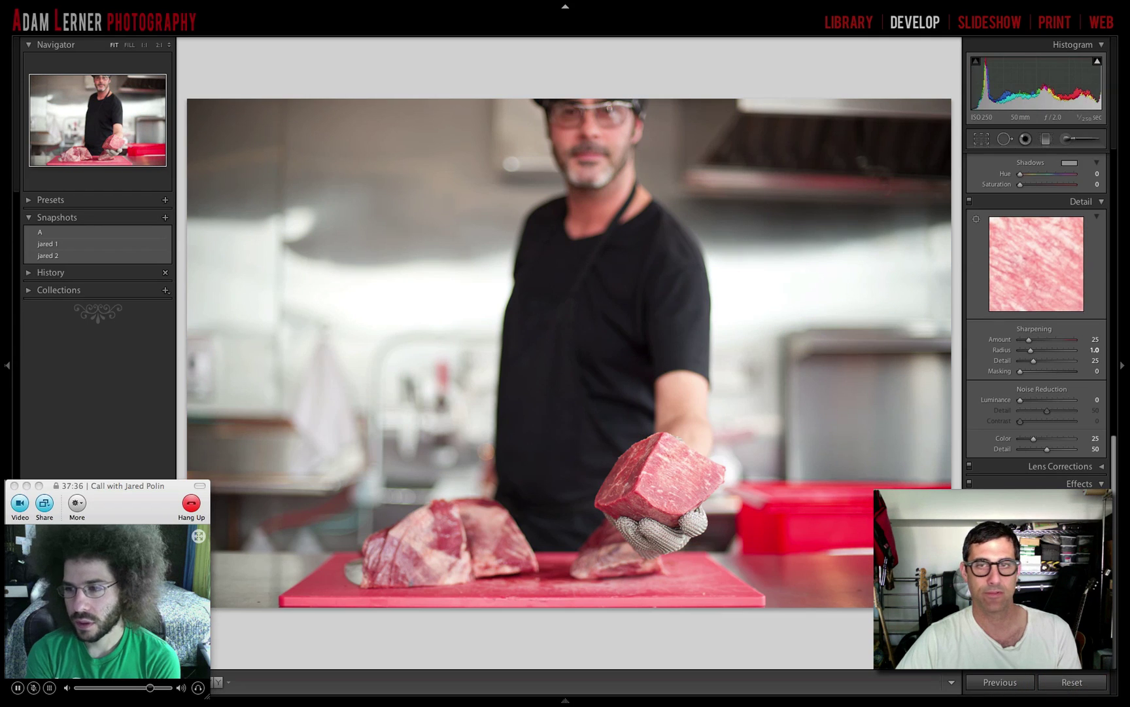
Raise the reset photo's Contrast to +90 and its Exposure to +0.30
{"action": "scroll", "coordinate": [1045, 269], "scroll_direction": "up", "scroll_amount": 10}
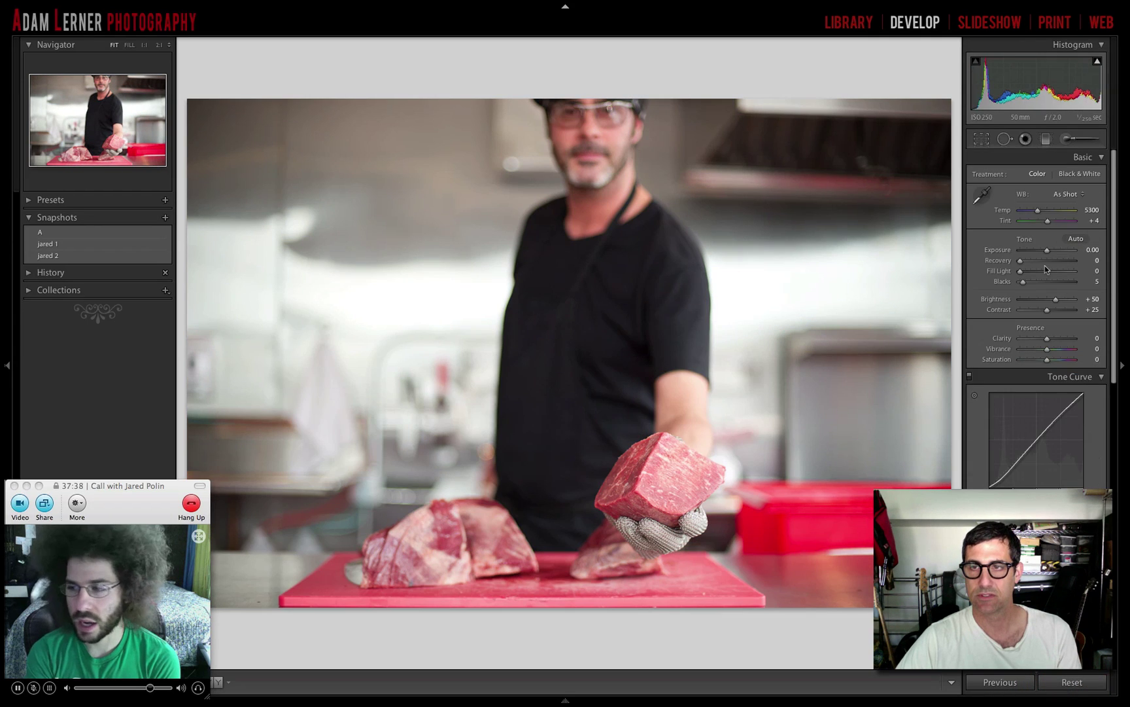
{"action": "left_click_drag", "start_coordinate": [1047, 310], "coordinate": [1071, 312]}
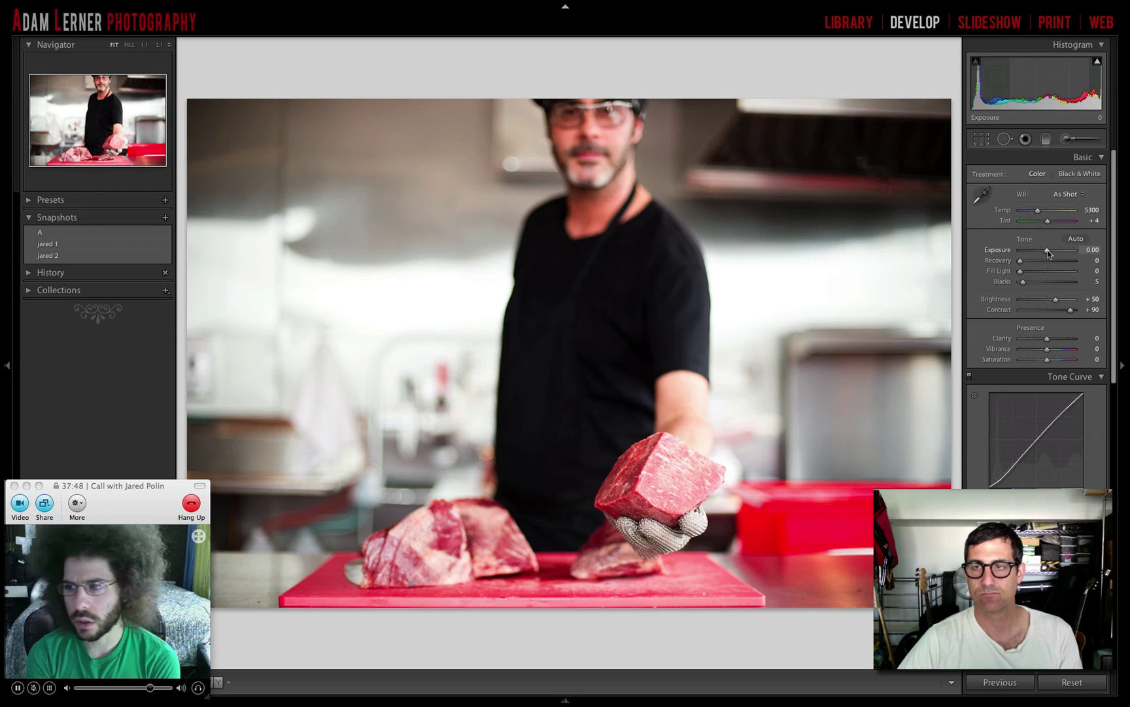
{"action": "left_click", "coordinate": [1093, 249]}
{"action": "type", "text": ".3"}
{"action": "key", "text": "Return"}
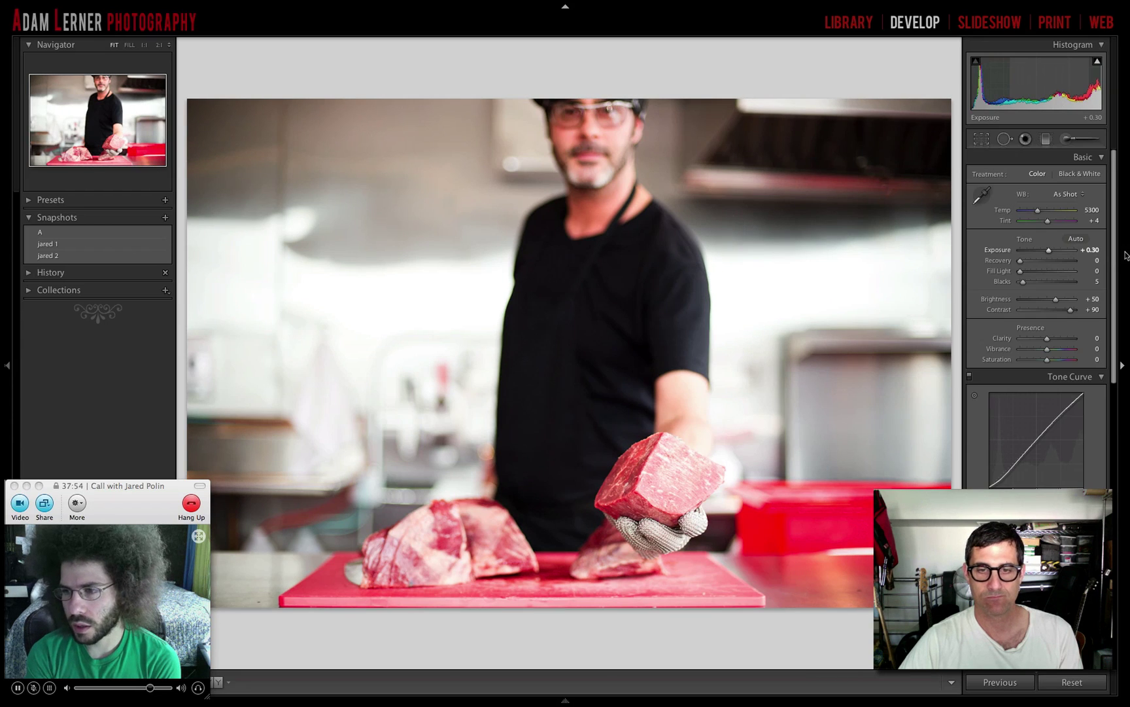
Set Blacks to 8 and Fill Light to 2
{"action": "left_click", "coordinate": [1094, 281]}
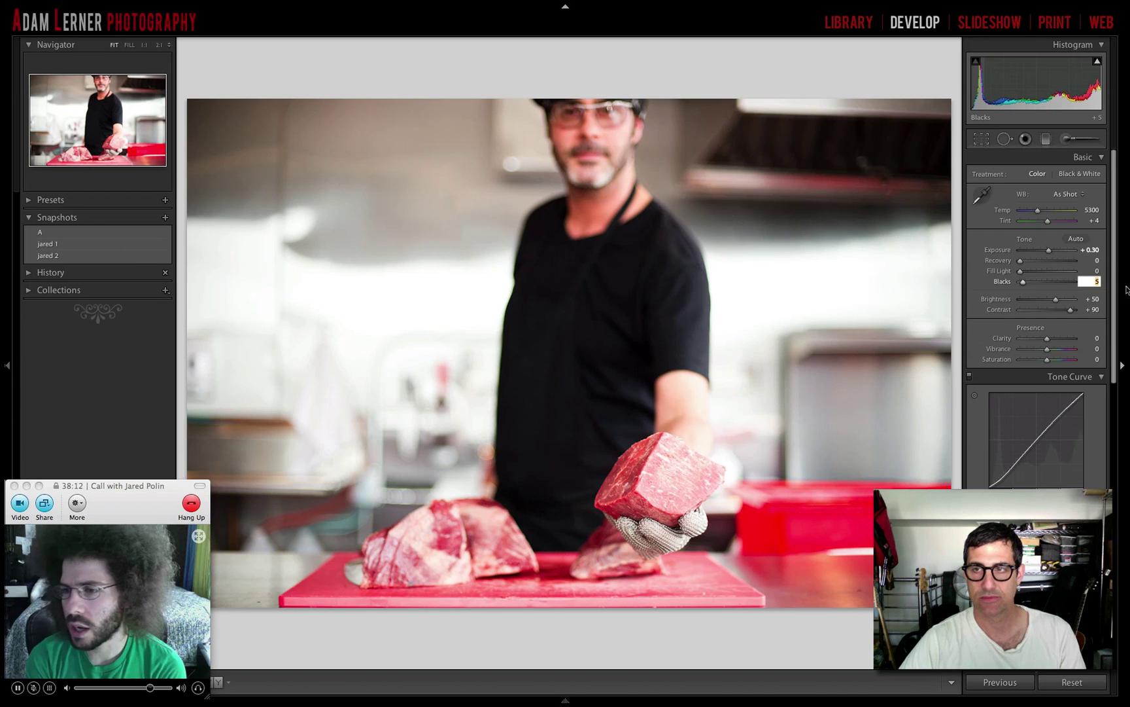
{"action": "type", "text": "8"}
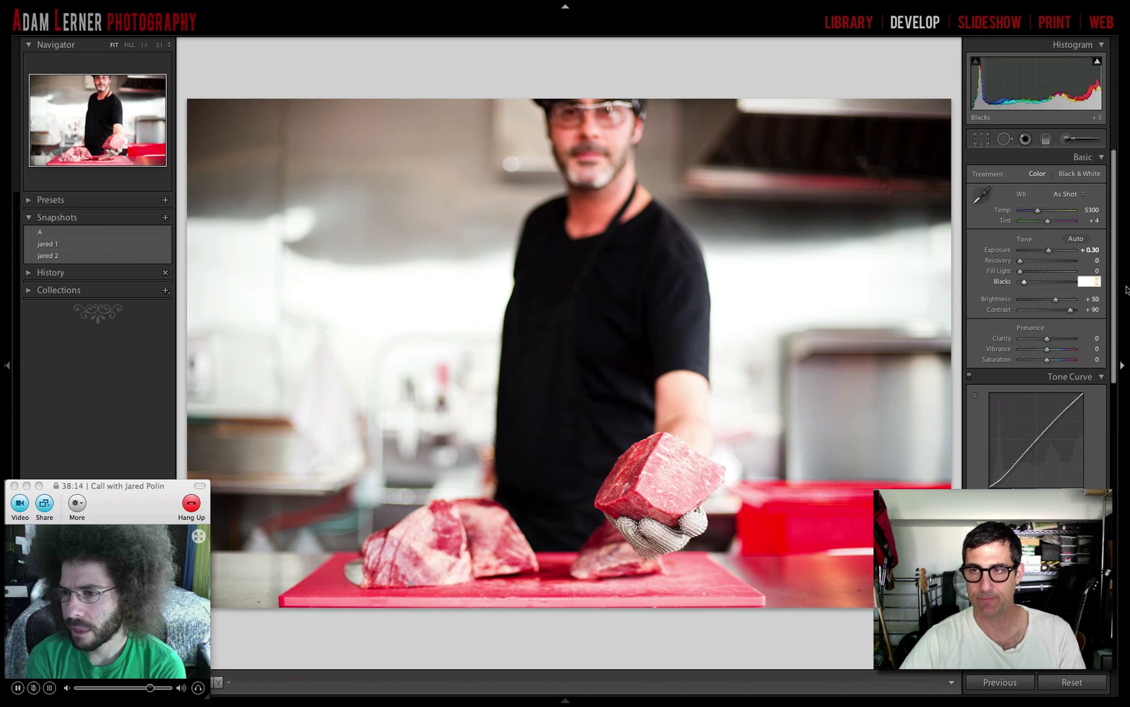
{"action": "key", "text": "Return"}
{"action": "key", "text": "shift+Tab"}
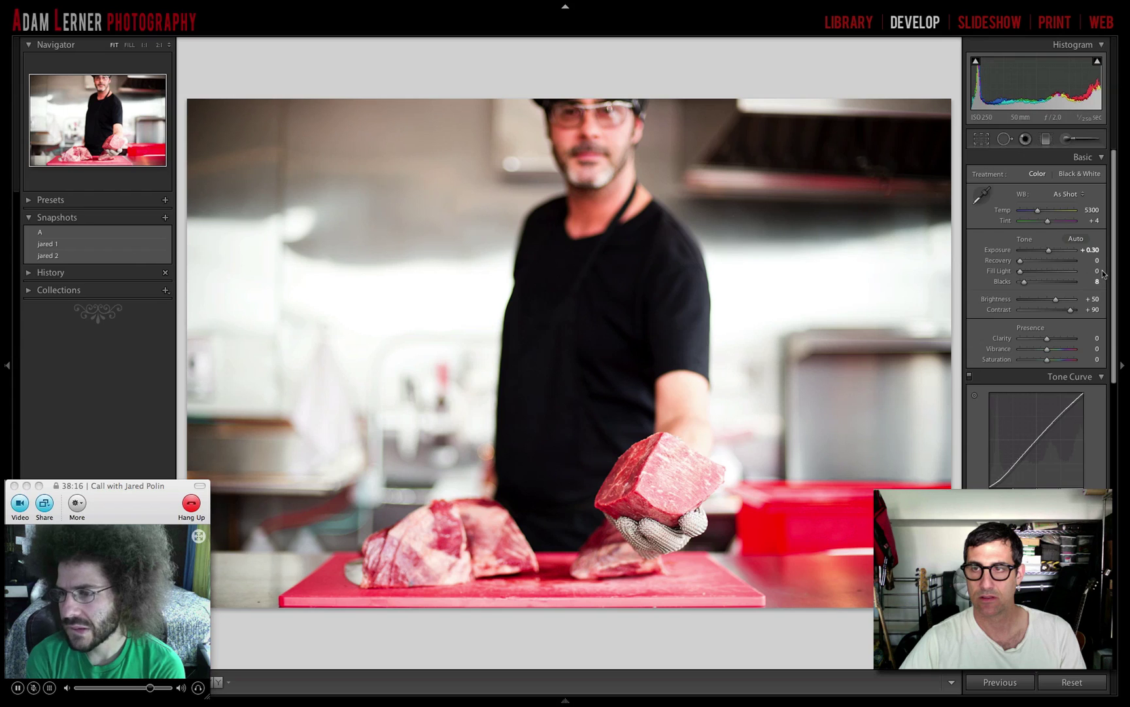
{"action": "type", "text": "2"}
{"action": "key", "text": "Return"}
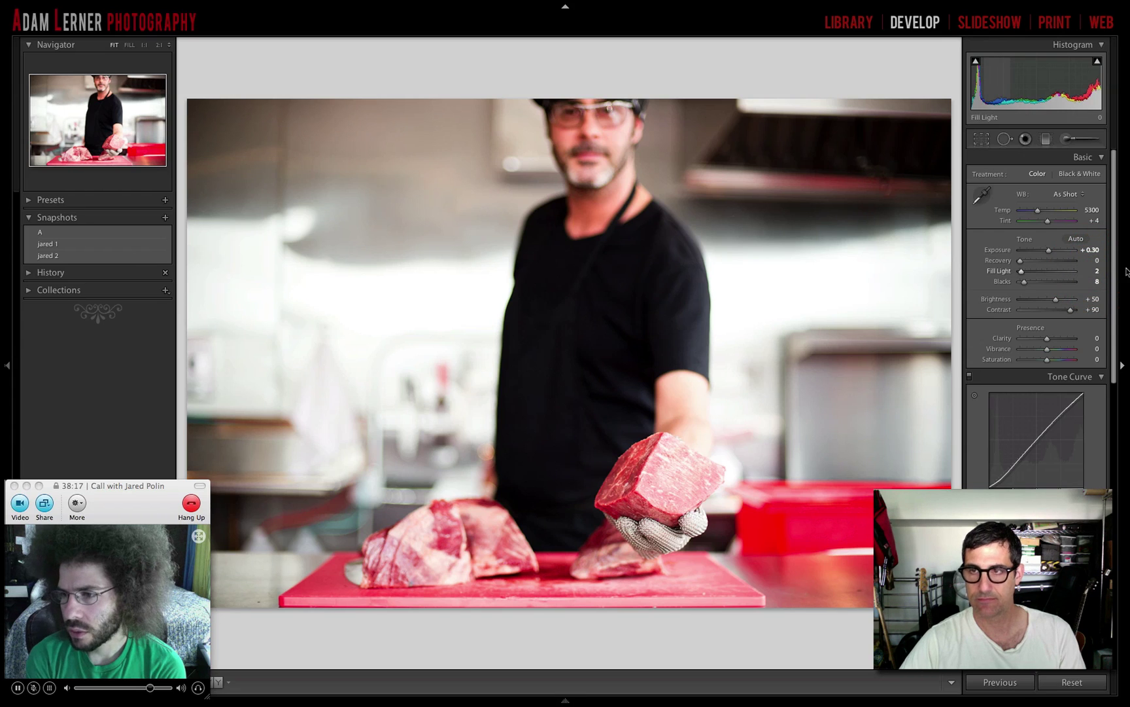
Set the photo's Clarity to +26 and Vibrance to +17
{"action": "left_click", "coordinate": [1093, 338]}
{"action": "type", "text": "26"}
{"action": "key", "text": "Return"}
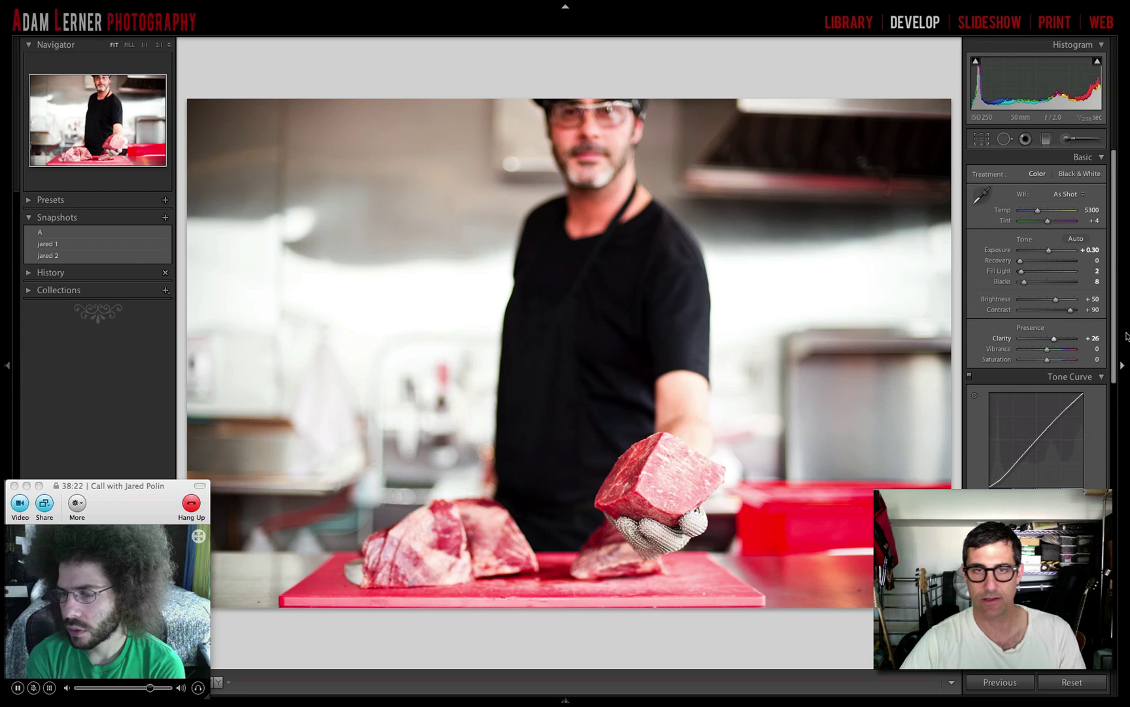
{"action": "scroll", "coordinate": [1057, 351], "scroll_direction": "down", "scroll_amount": 5}
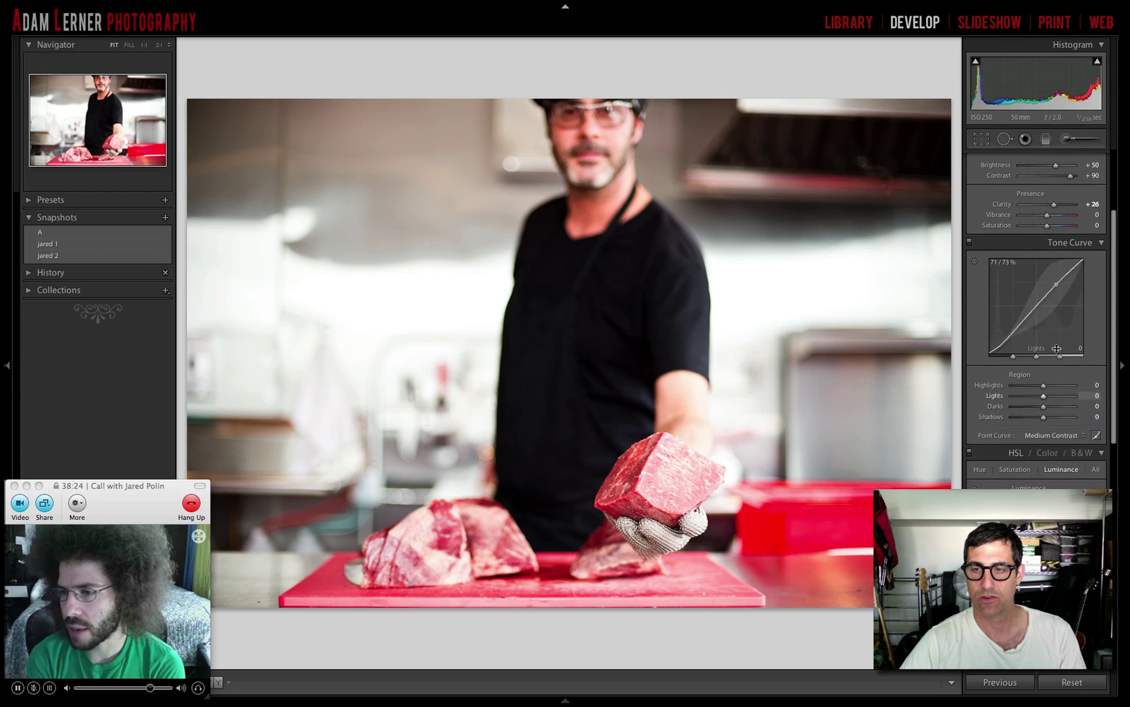
{"action": "scroll", "coordinate": [1057, 348], "scroll_direction": "up", "scroll_amount": 3}
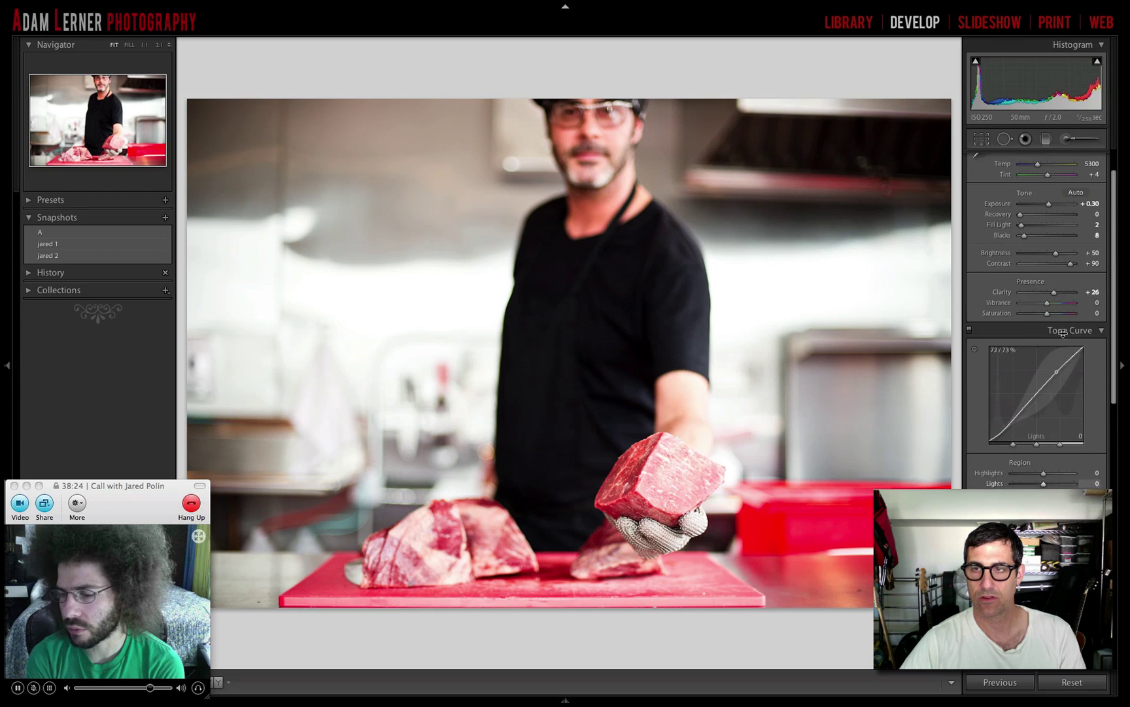
{"action": "left_click", "coordinate": [1097, 303]}
{"action": "type", "text": "17"}
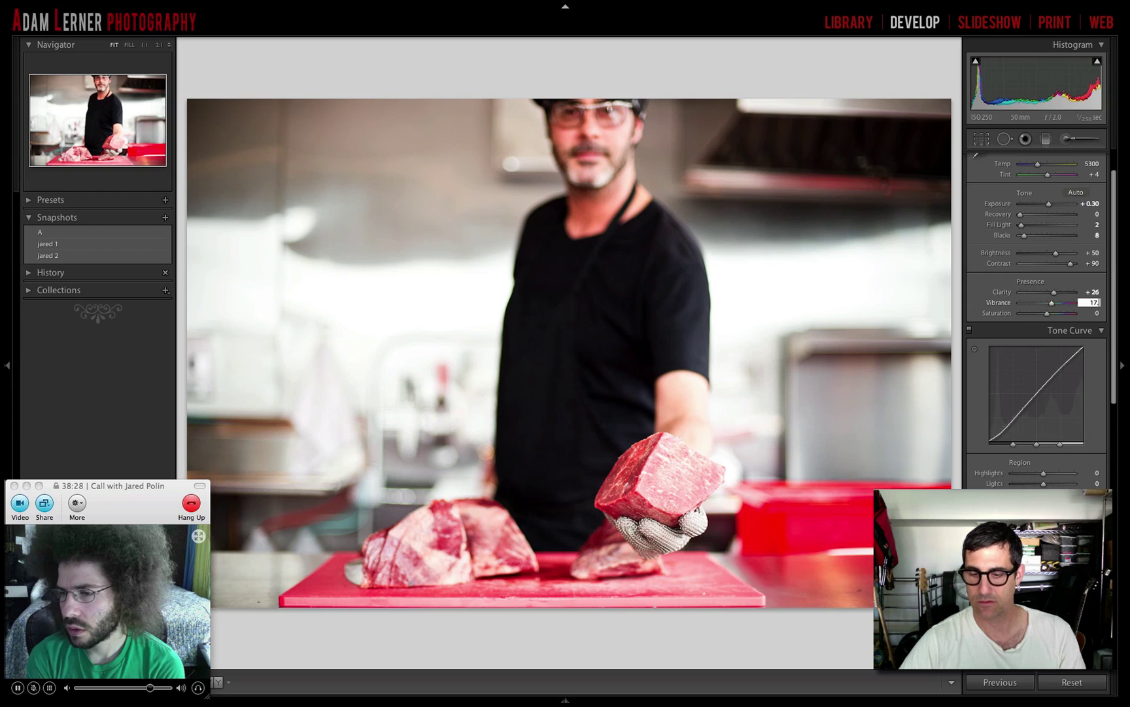
{"action": "key", "text": "Return"}
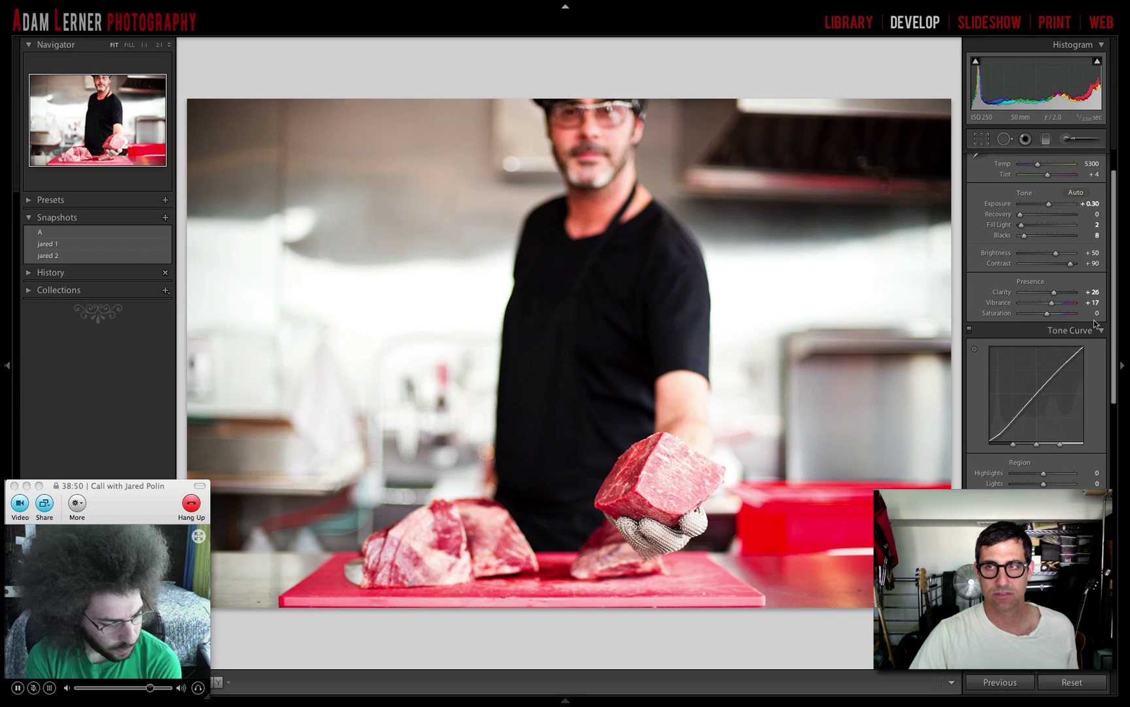
Warm the photo's white balance slightly by setting Temp to 5478
{"action": "scroll", "coordinate": [1096, 322], "scroll_direction": "up", "scroll_amount": 2}
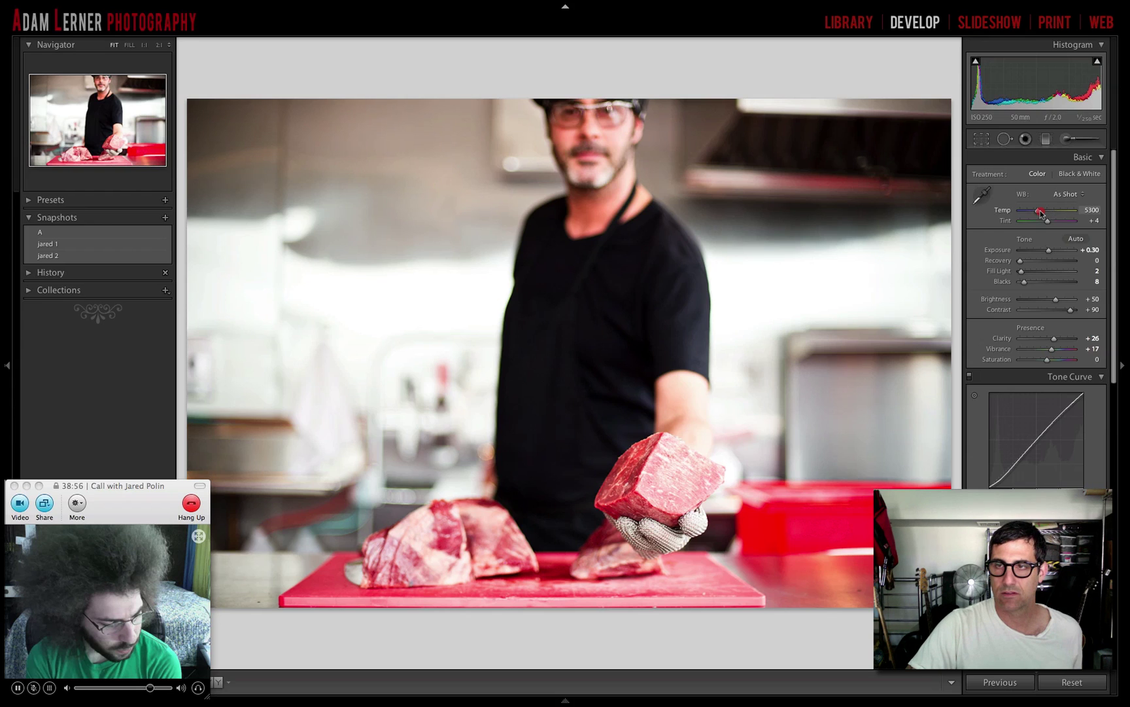
{"action": "left_click_drag", "start_coordinate": [1041, 213], "coordinate": [1043, 213]}
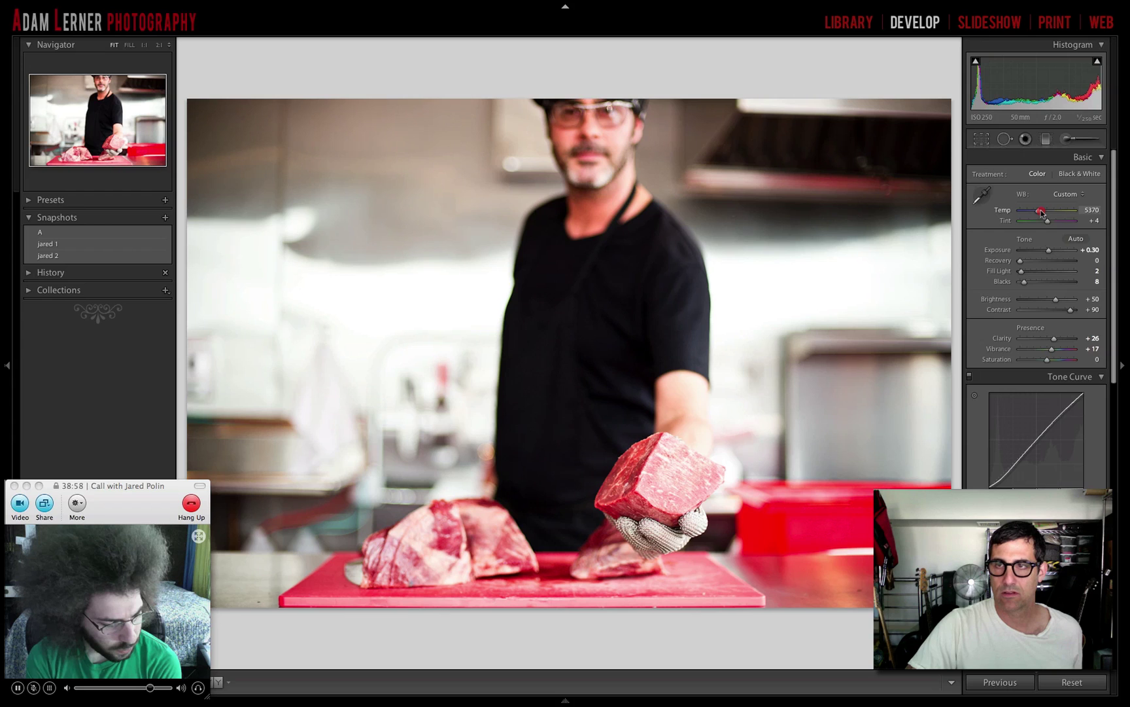
Set the sharpening Amount to 45, Detail to 39 and Masking to 70
{"action": "scroll", "coordinate": [1042, 212], "scroll_direction": "down", "scroll_amount": 10}
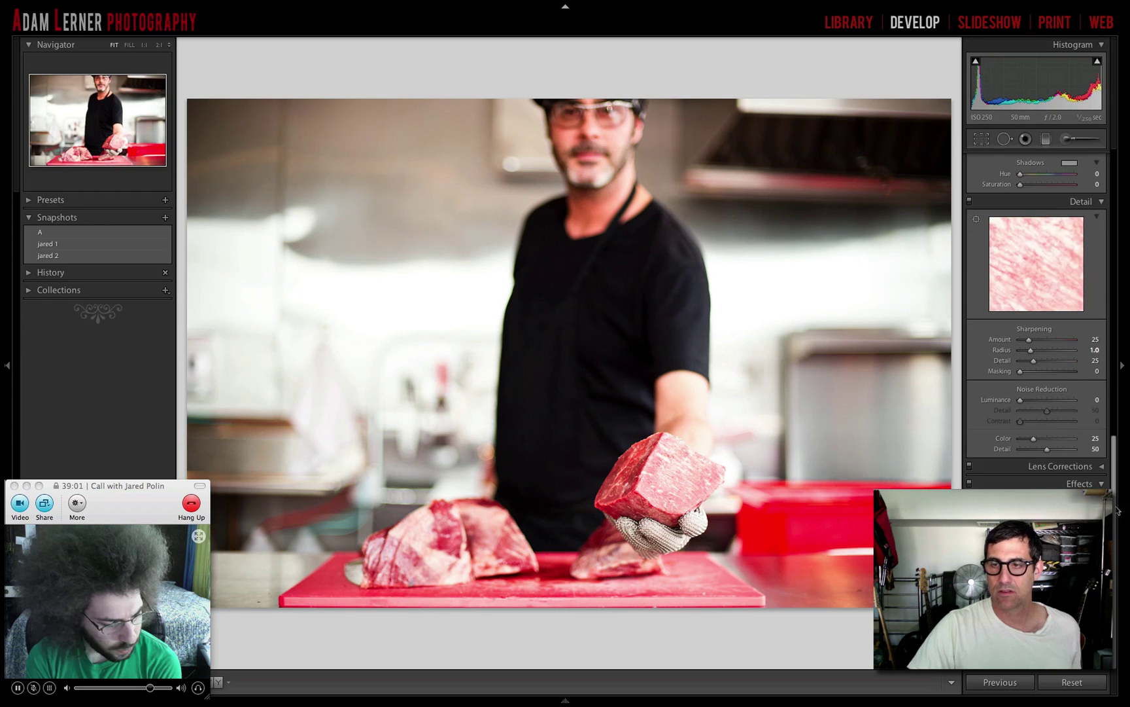
{"action": "left_click", "coordinate": [1095, 340]}
{"action": "type", "text": "45"}
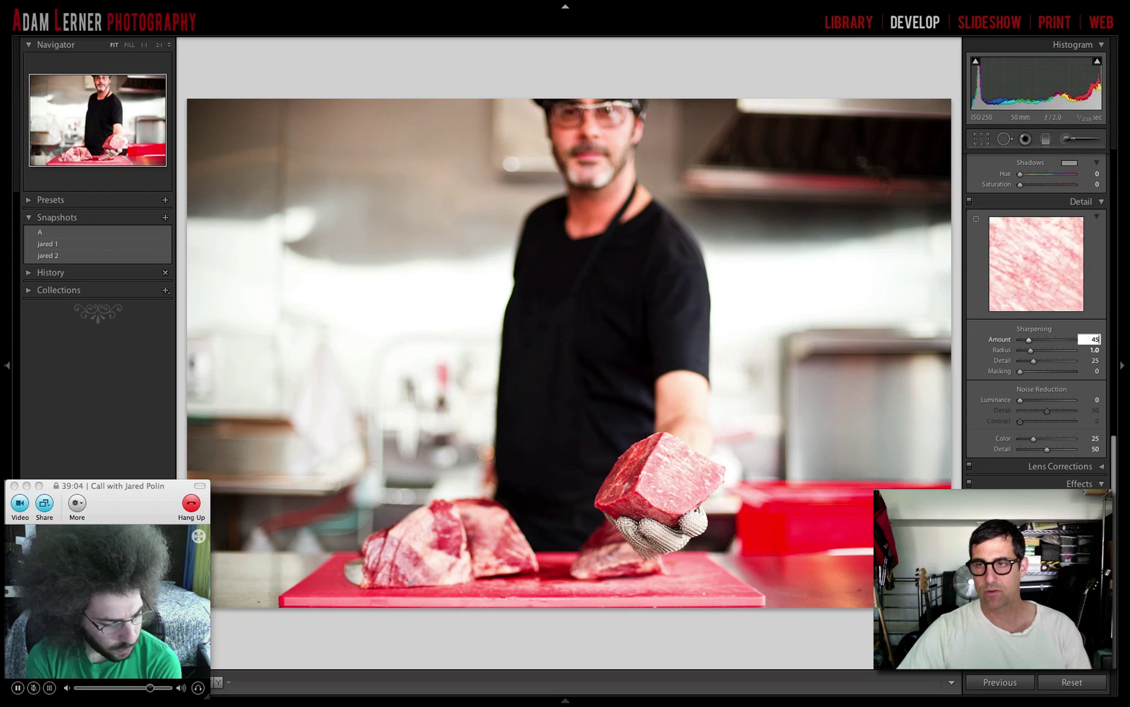
{"action": "key", "text": "Tab"}
{"action": "key", "text": "Tab"}
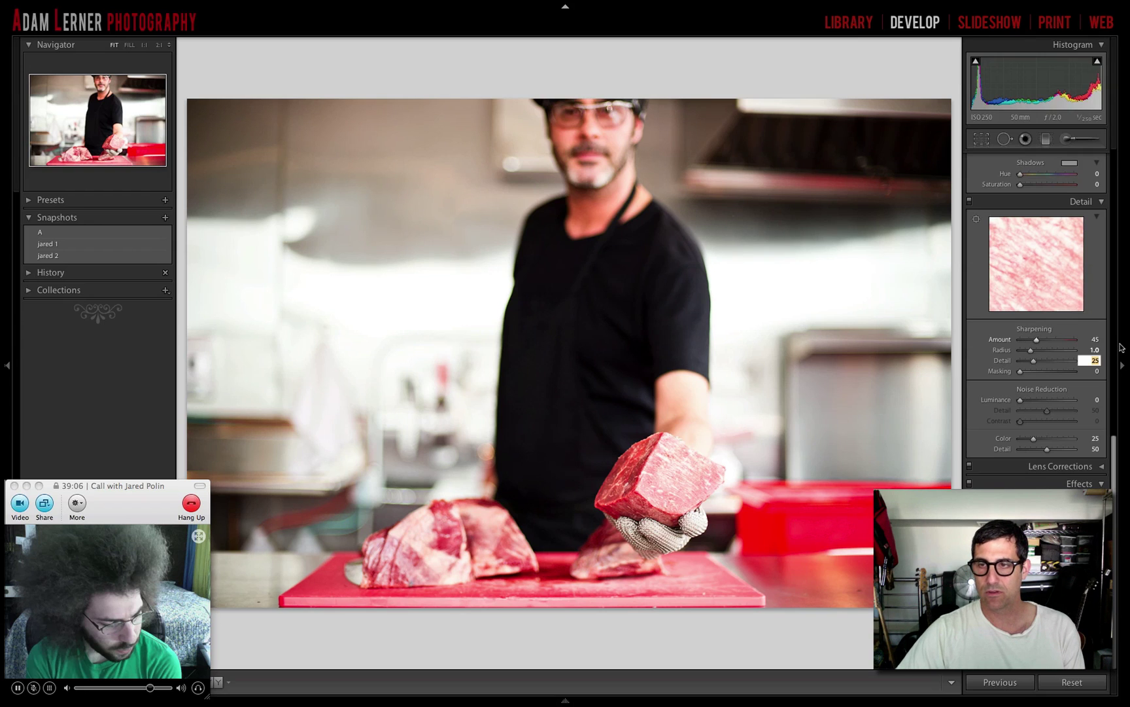
{"action": "type", "text": "39"}
{"action": "key", "text": "Tab"}
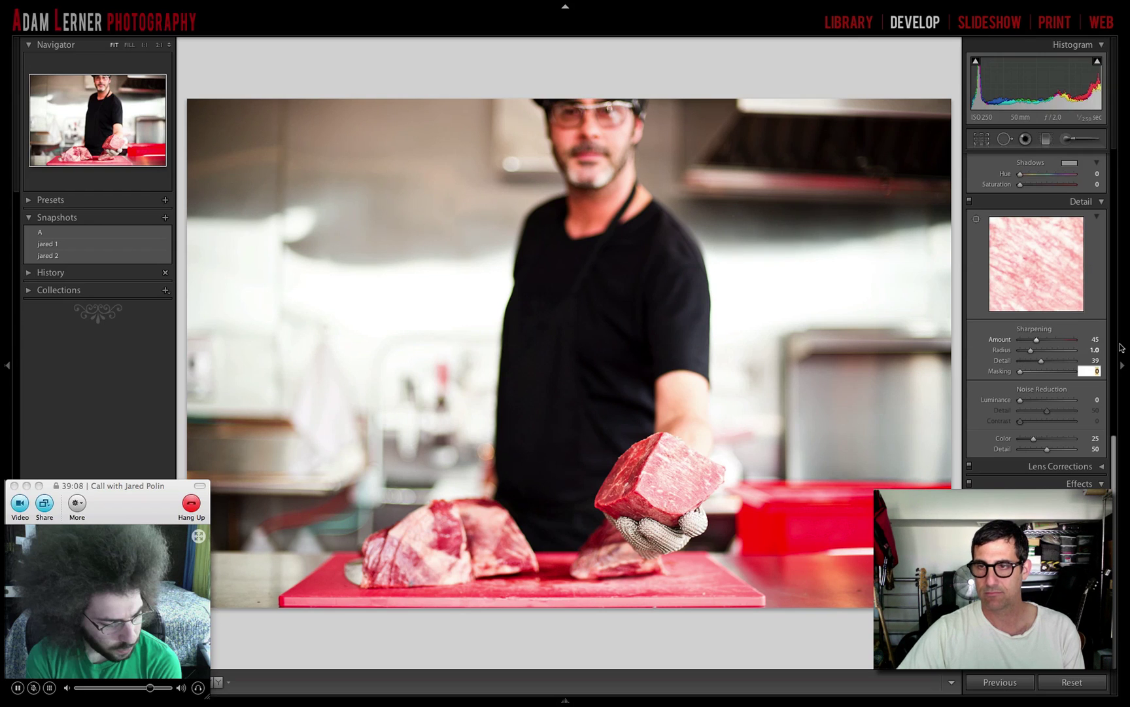
{"action": "type", "text": "70"}
{"action": "key", "text": "Return"}
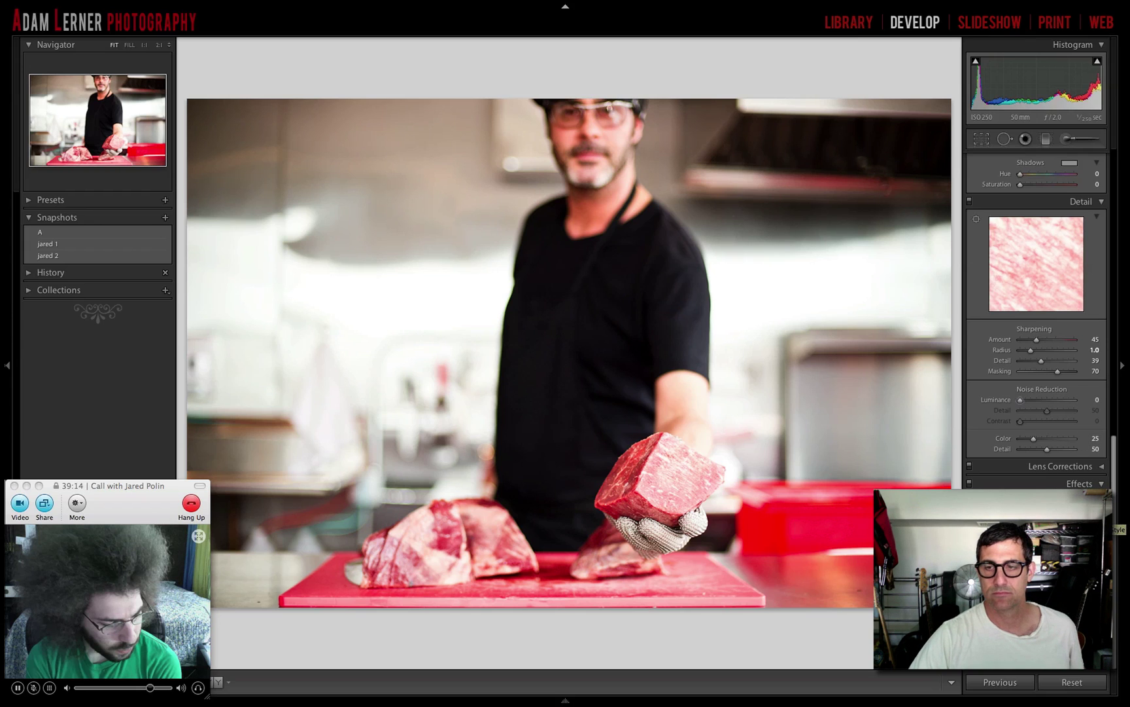
Try Tint at +4 and +7 and settle on +7
{"action": "scroll", "coordinate": [1037, 327], "scroll_direction": "up", "scroll_amount": 10}
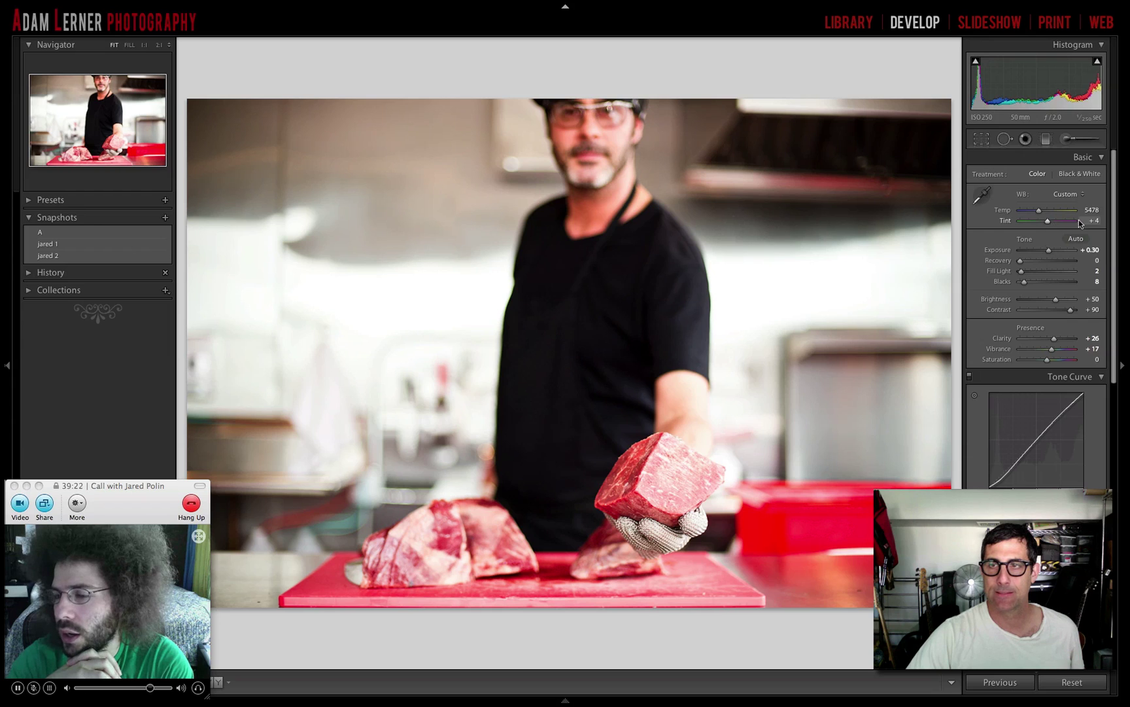
{"action": "left_click", "coordinate": [1099, 222]}
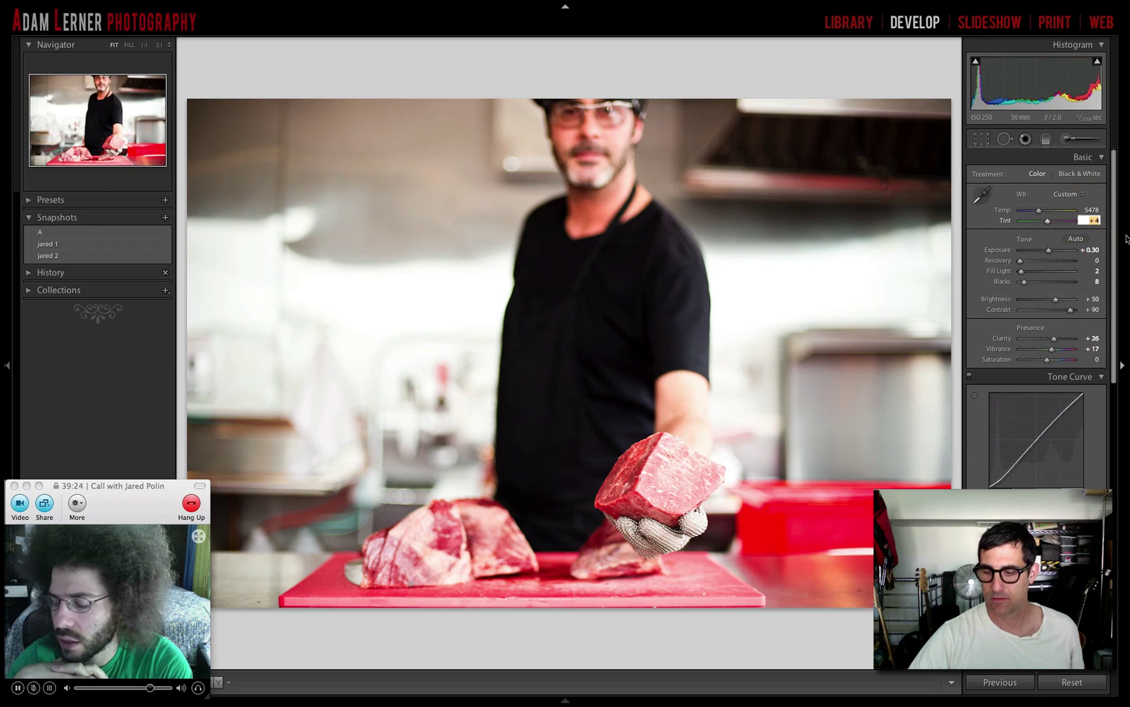
{"action": "key", "text": "Return"}
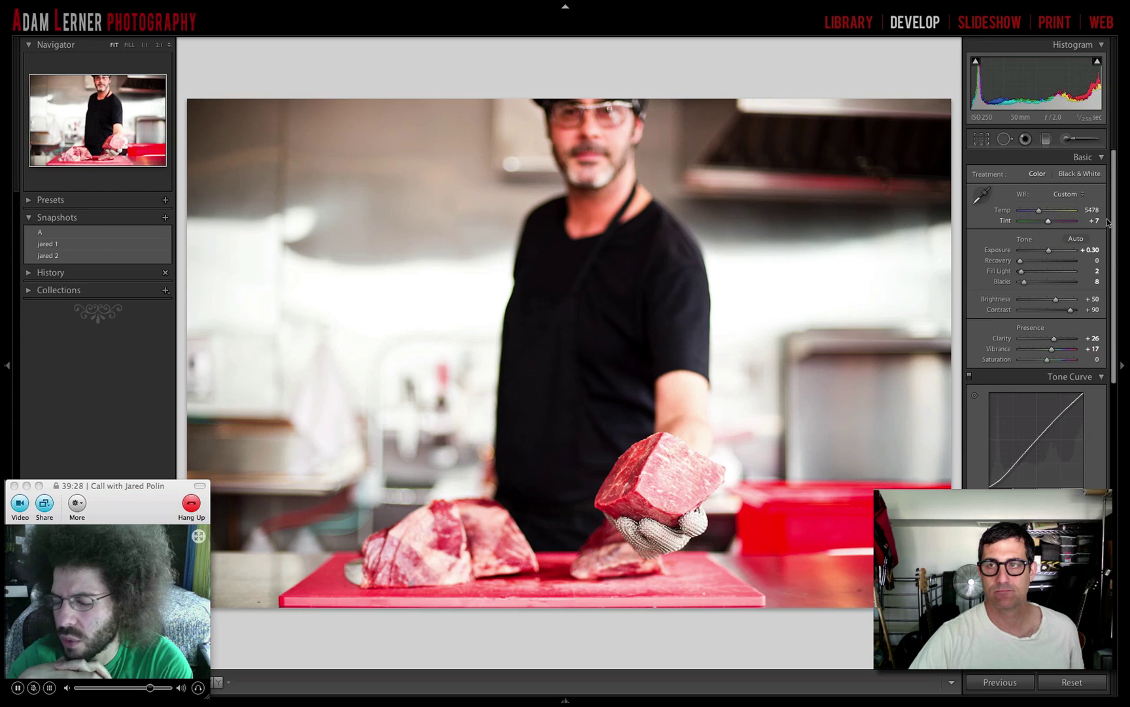
{"action": "left_click", "coordinate": [1105, 220]}
{"action": "type", "text": "4"}
{"action": "key", "text": "Return"}
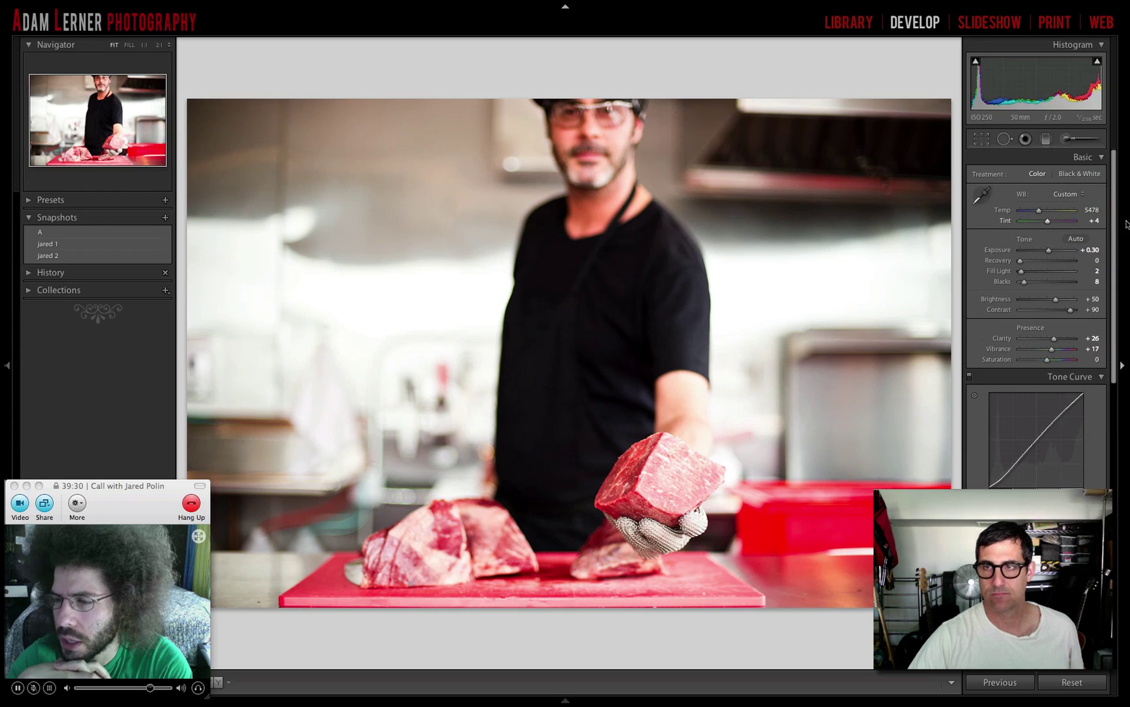
{"action": "left_click", "coordinate": [1093, 220]}
{"action": "type", "text": "7"}
{"action": "key", "text": "Return"}
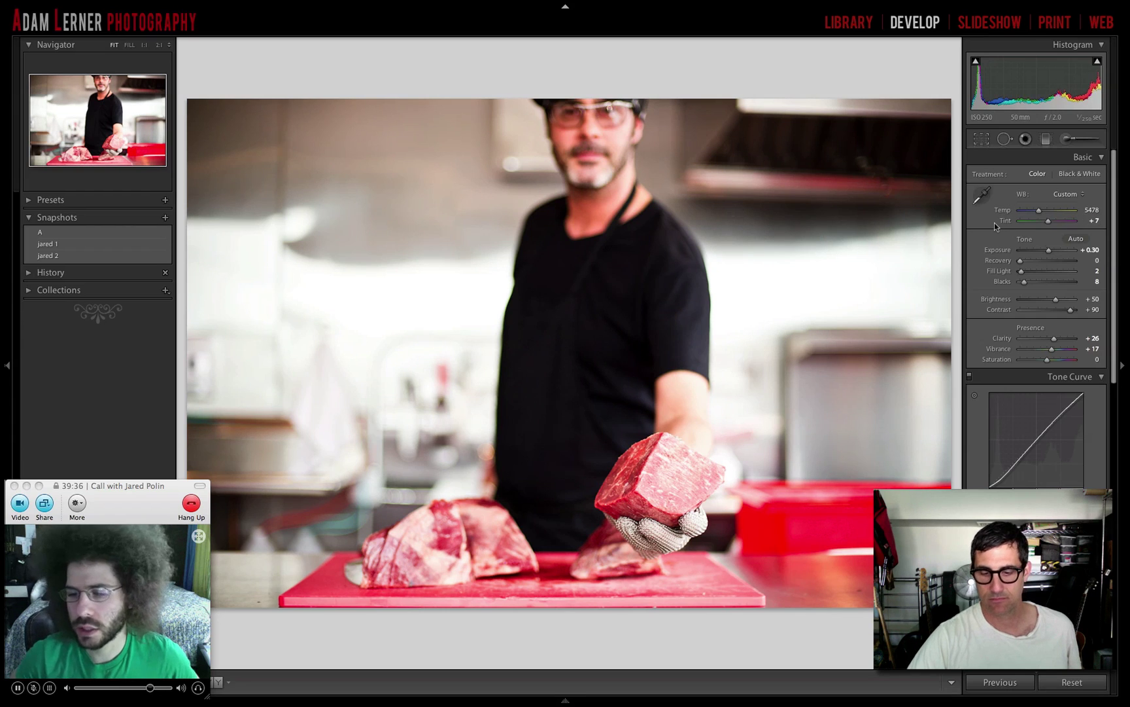
{"action": "key", "text": "backslash"}
{"action": "key", "text": "backslash"}
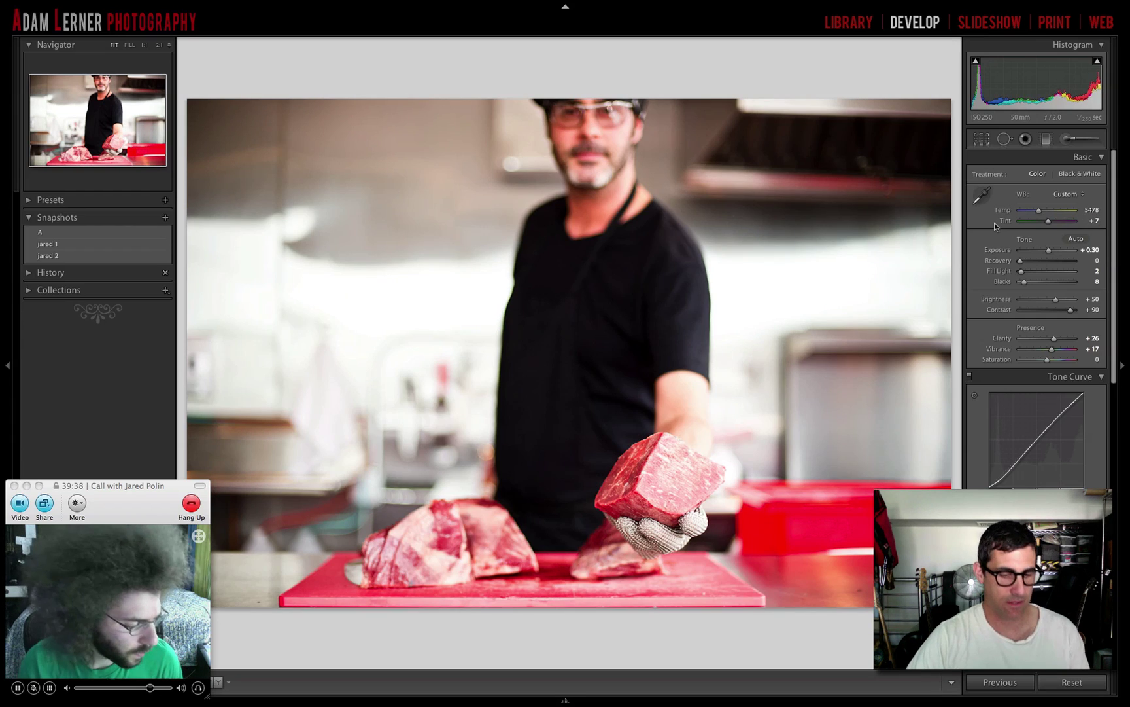
Save the current color look as a new snapshot, named like the existing ones and numbered 3
{"action": "key", "text": "shift"}
{"action": "key", "text": "super+shift+n"}
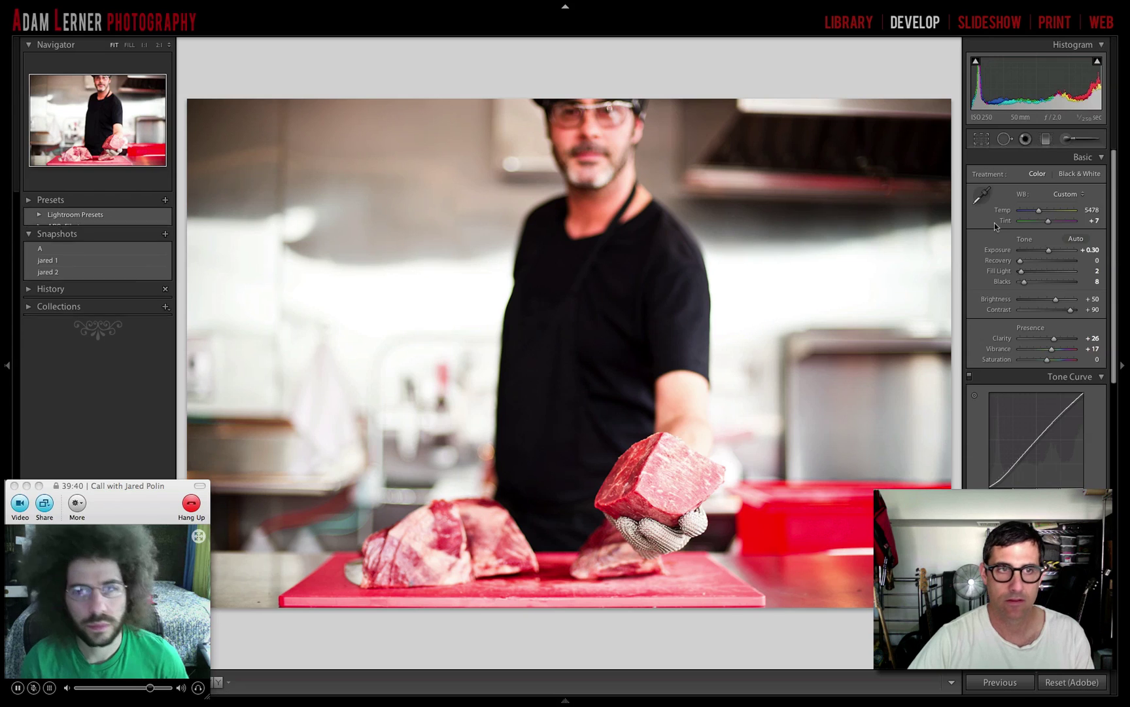
{"action": "key", "text": "Escape"}
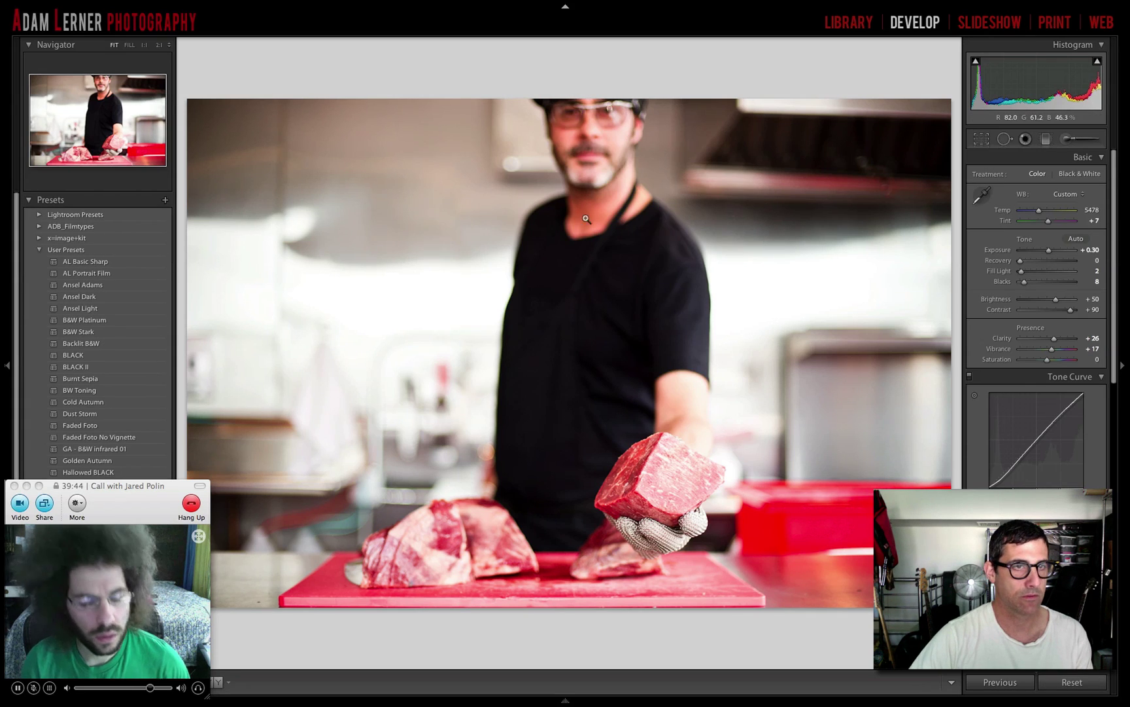
{"action": "left_click", "coordinate": [41, 197]}
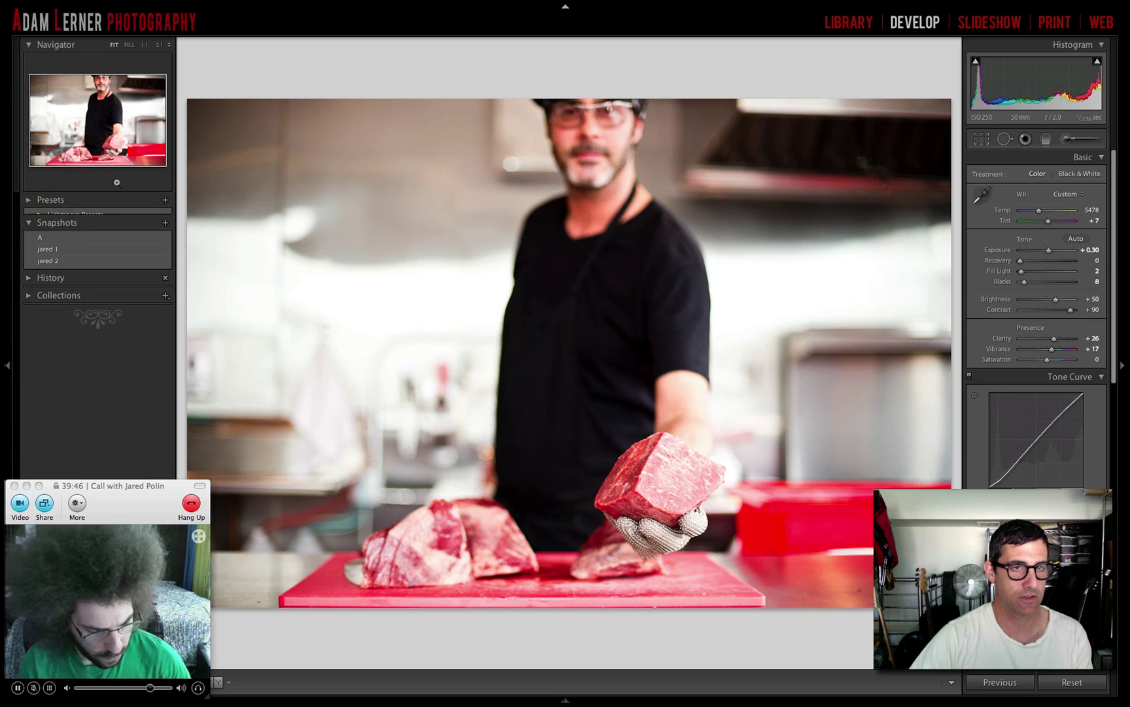
{"action": "key", "text": "super+n"}
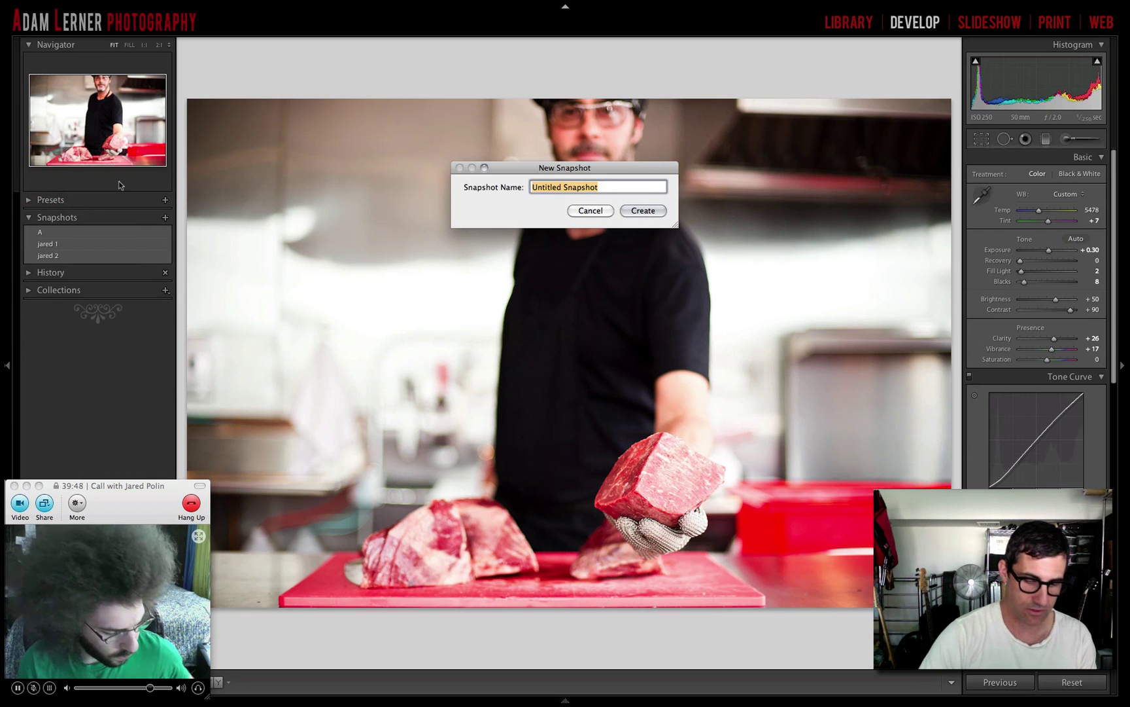
{"action": "type", "text": "jared "}
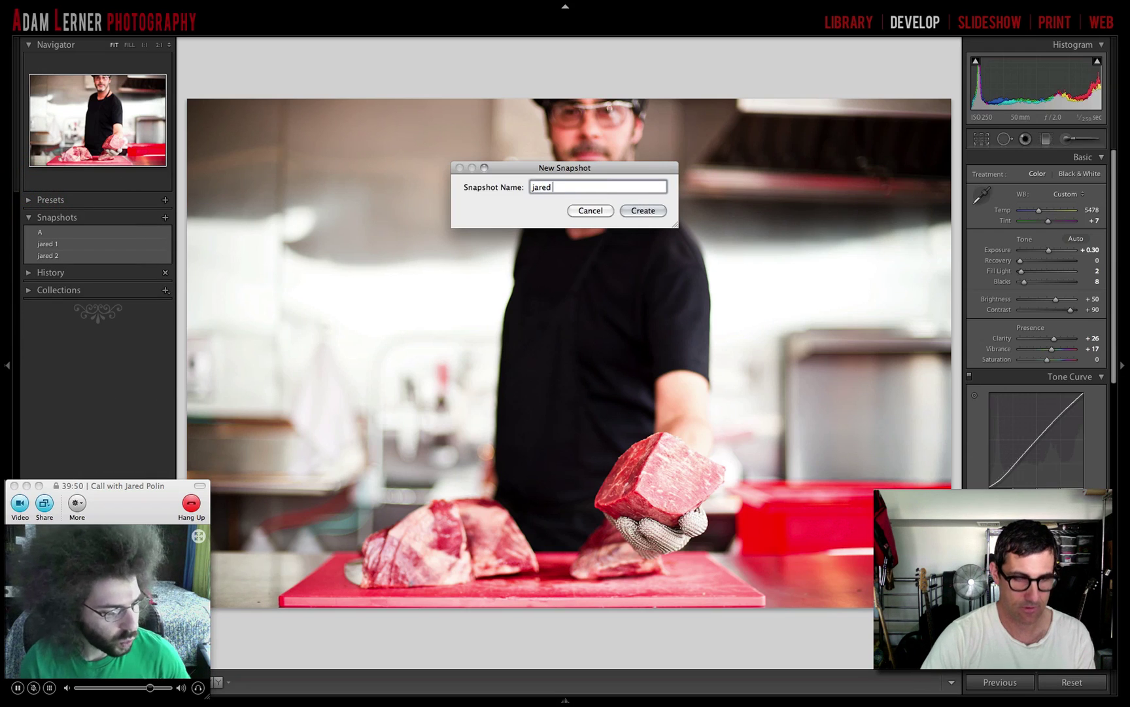
{"action": "type", "text": "3"}
{"action": "key", "text": "Return"}
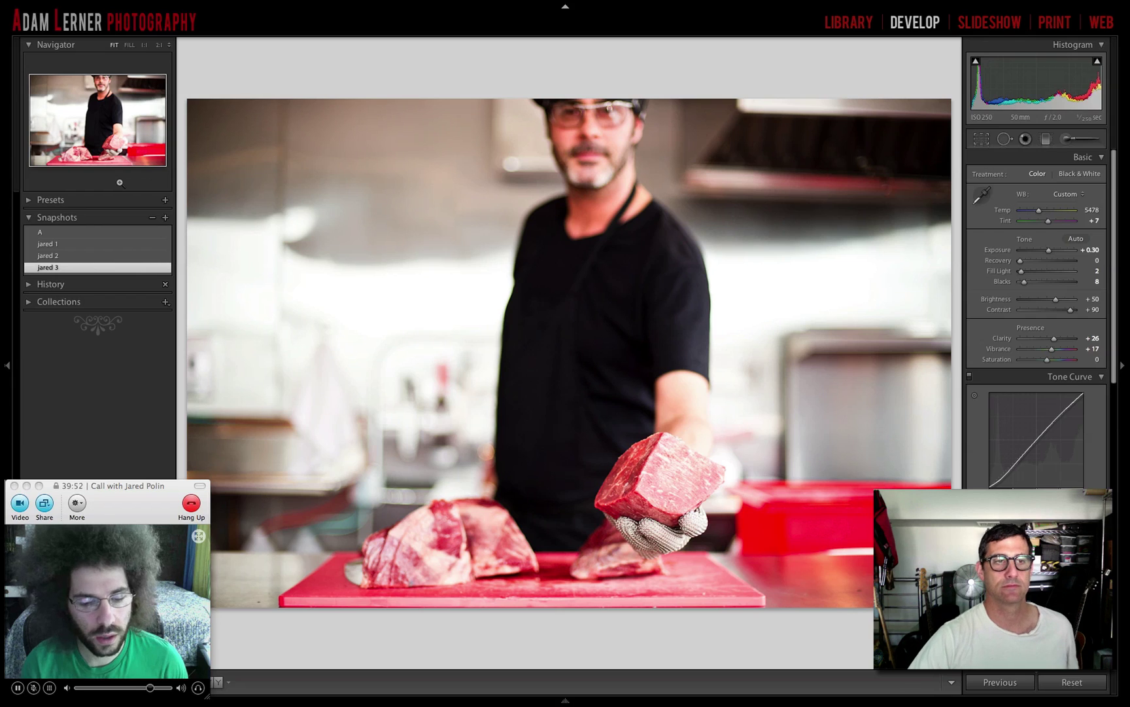
Start sharing the full screen with the other participant in the Skype call
{"action": "left_click", "coordinate": [49, 510]}
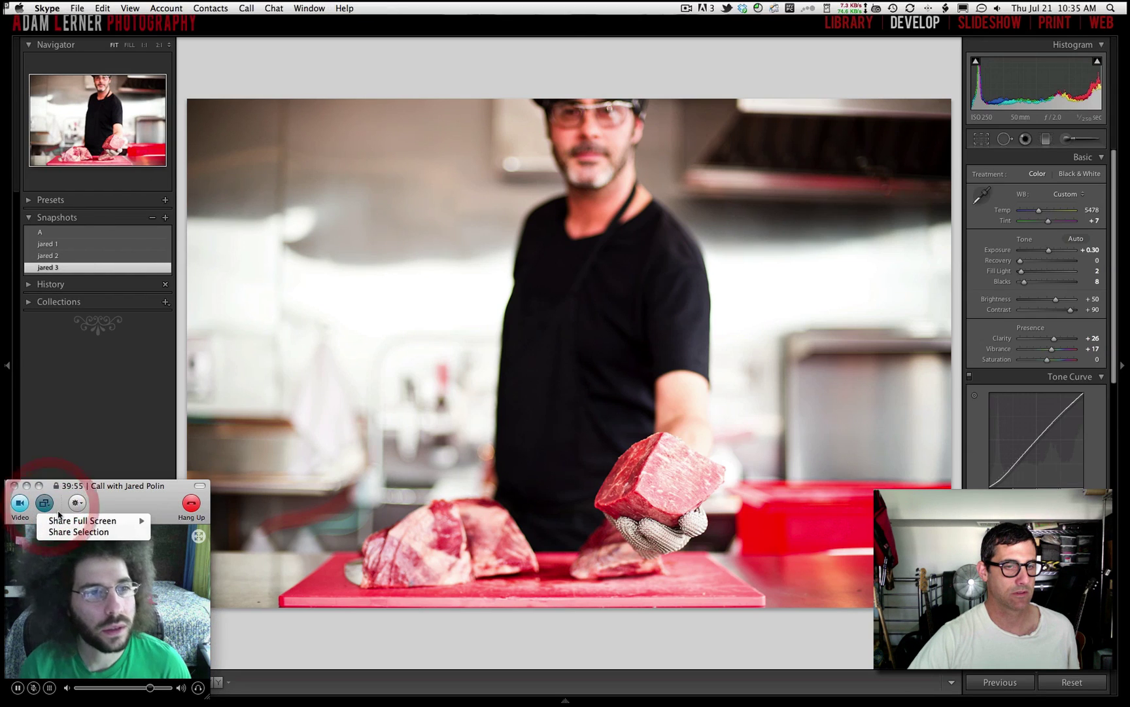
{"action": "mouse_move", "coordinate": [98, 520]}
{"action": "left_click", "coordinate": [219, 522]}
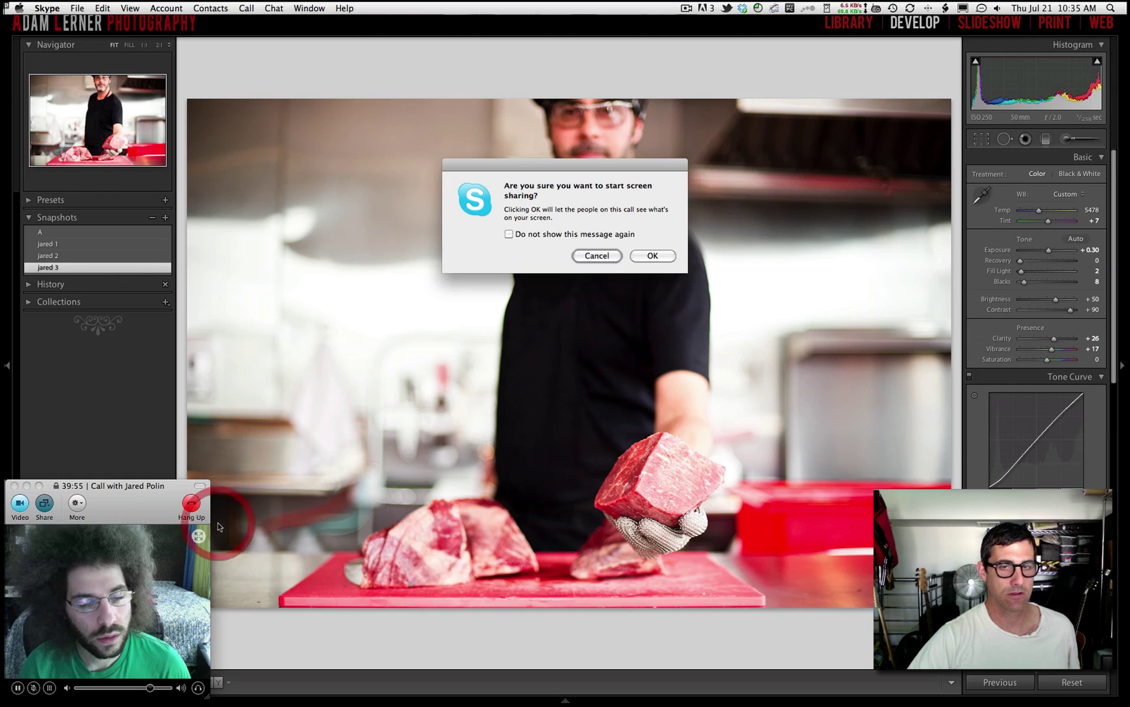
{"action": "key", "text": "Return"}
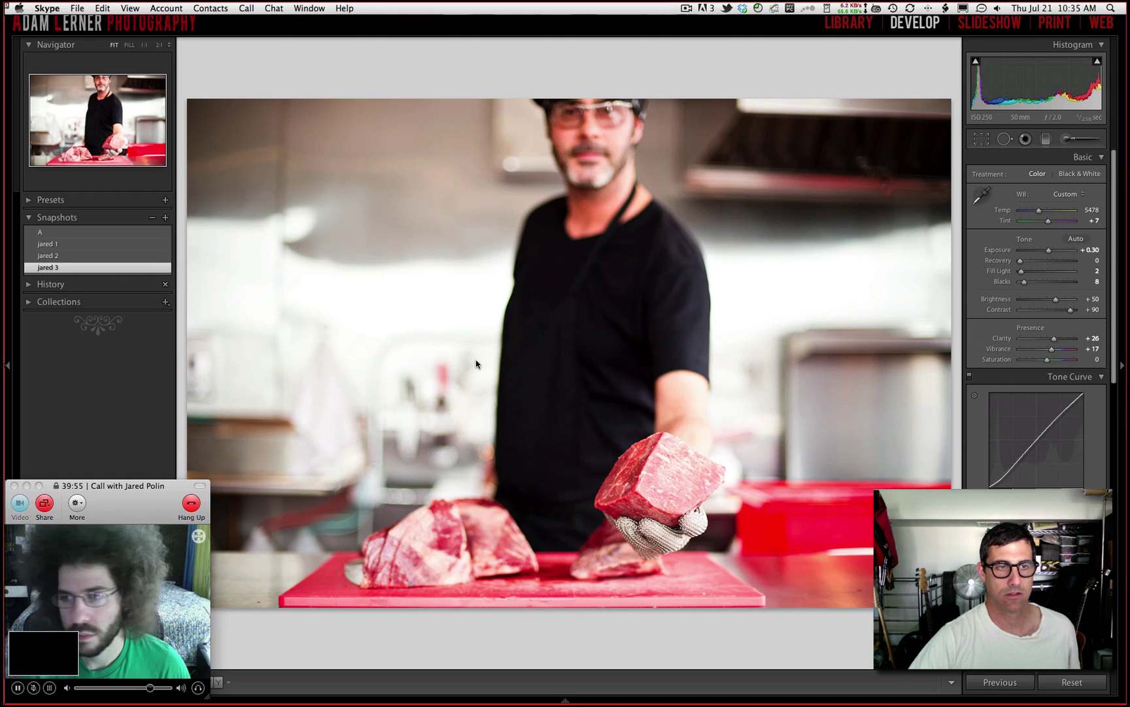
Compare the snapshots numbered 1, 2 and 3 by loading them in turn, finishing on number 3
{"action": "left_click", "coordinate": [89, 242]}
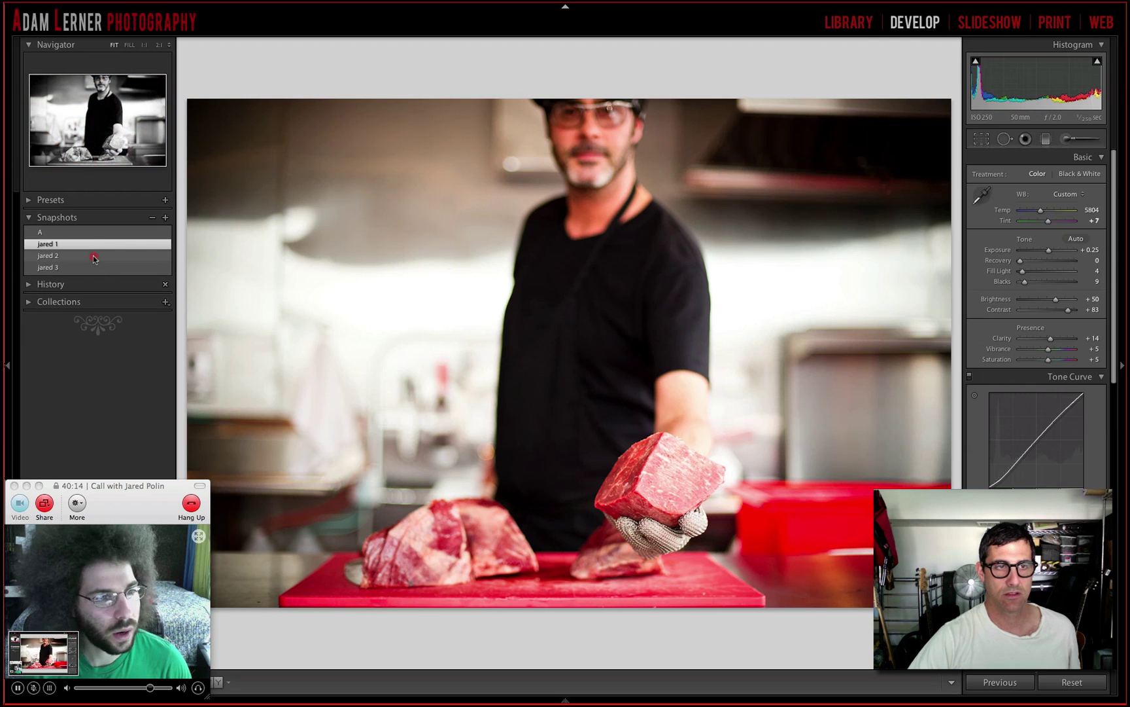
{"action": "left_click", "coordinate": [94, 256]}
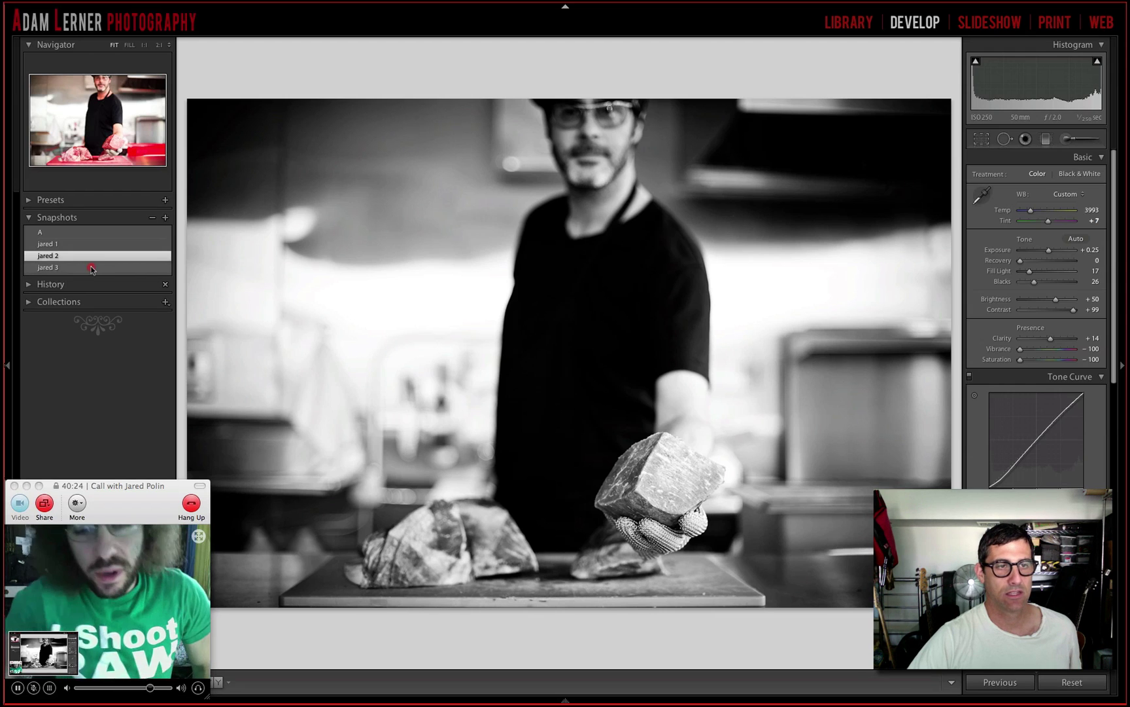
{"action": "left_click", "coordinate": [91, 268]}
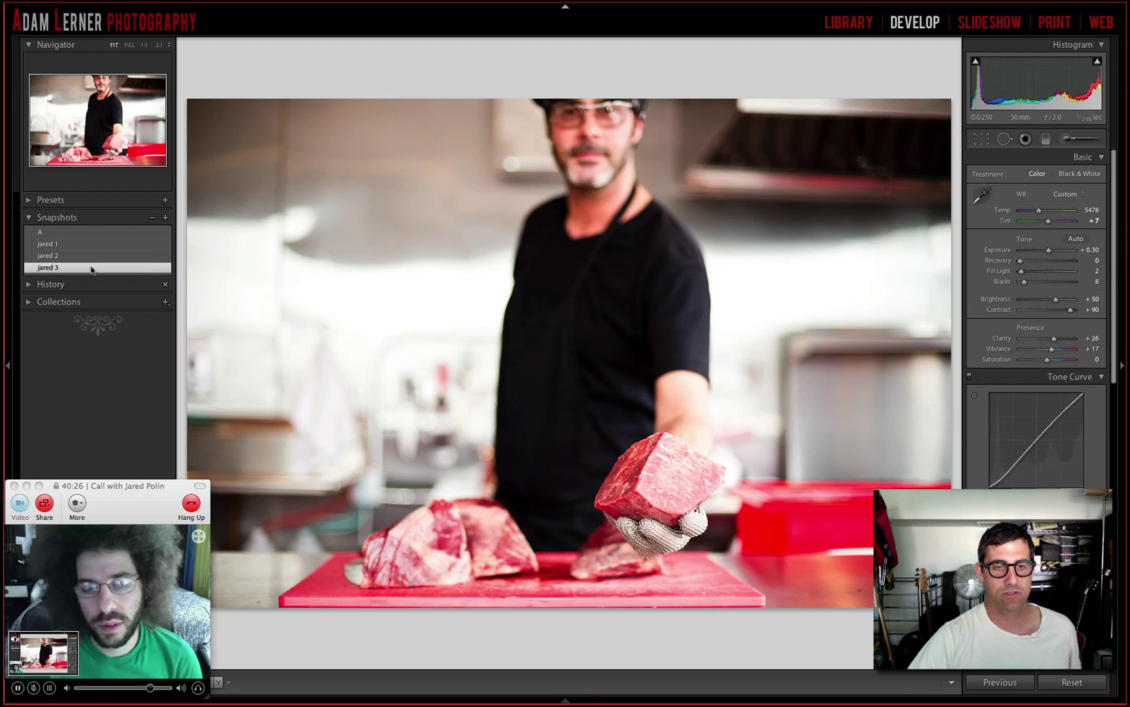
{"action": "left_click", "coordinate": [92, 244]}
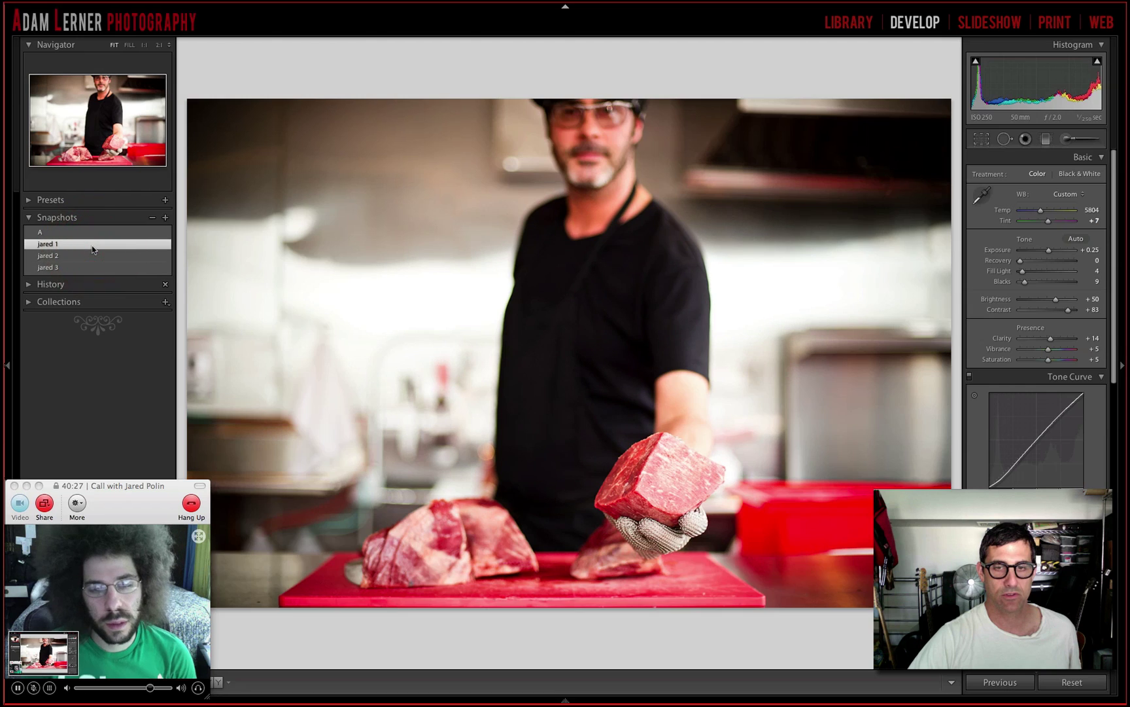
{"action": "left_click", "coordinate": [90, 269]}
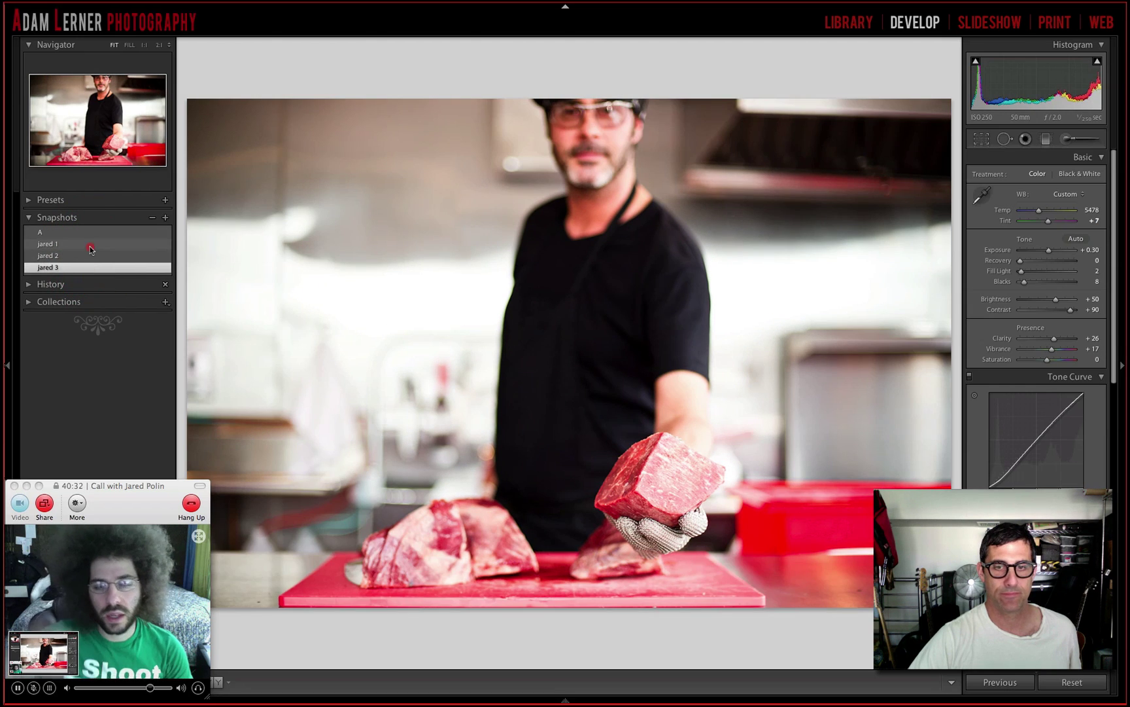
{"action": "left_click", "coordinate": [90, 246]}
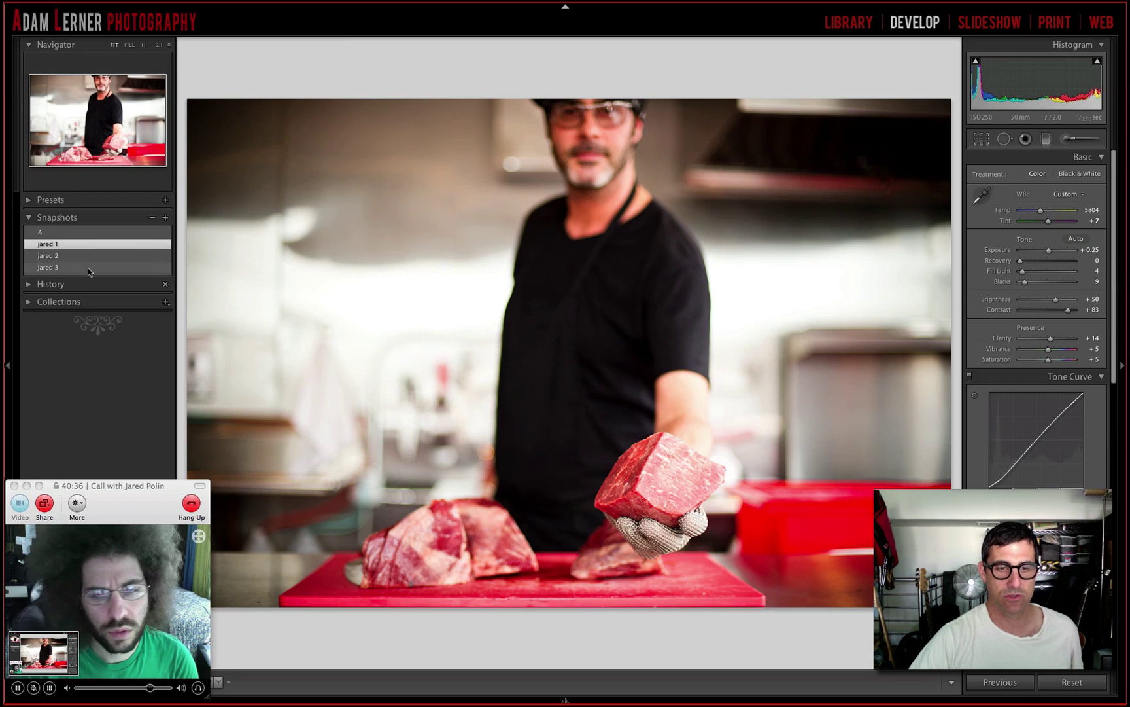
{"action": "left_click", "coordinate": [88, 267]}
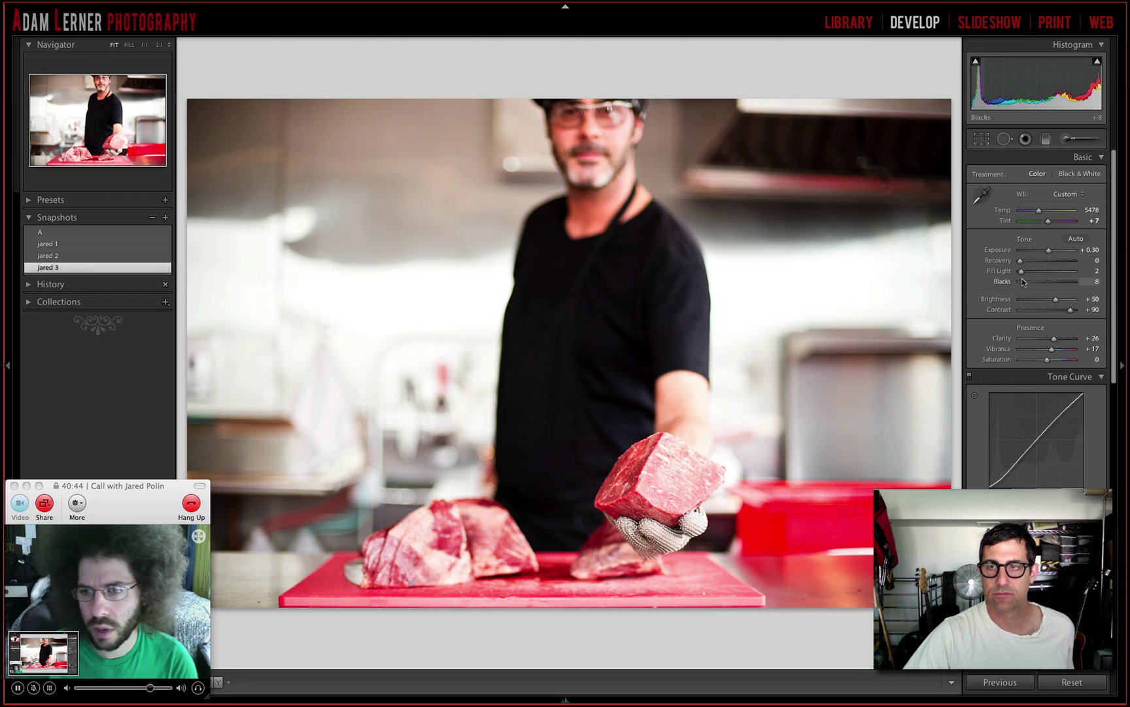
Reset Fill Light to 0 and view the photo's keywords and metadata in the Library
{"action": "double_click", "coordinate": [999, 270]}
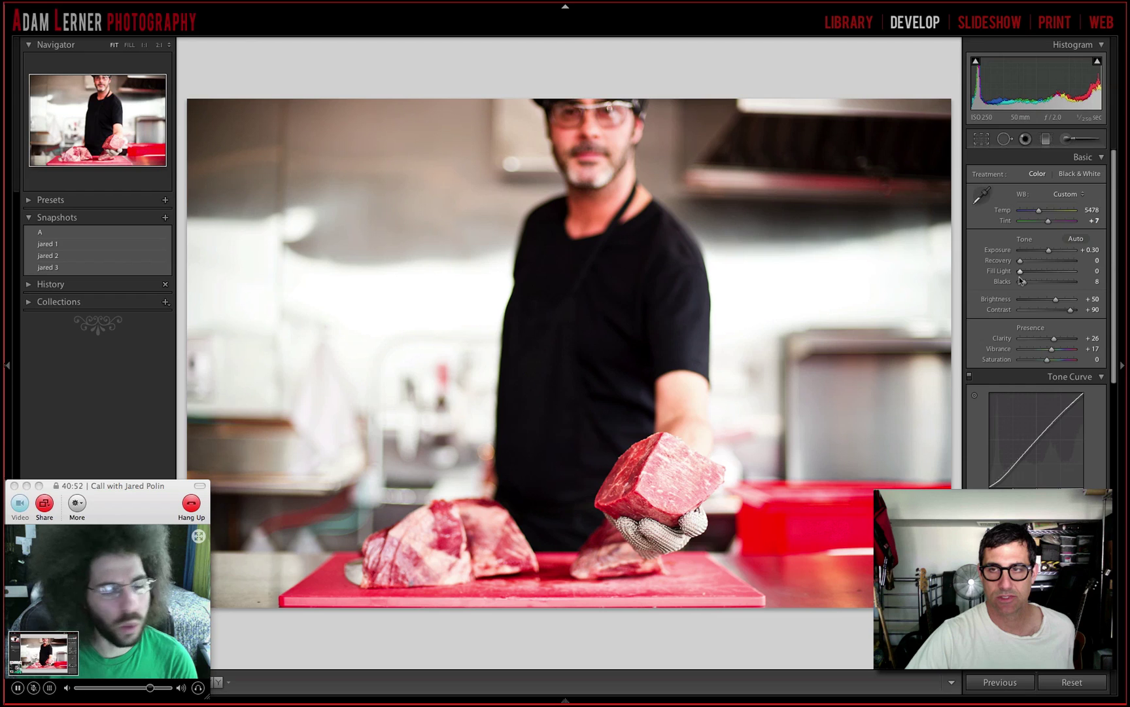
{"action": "key", "text": "e"}
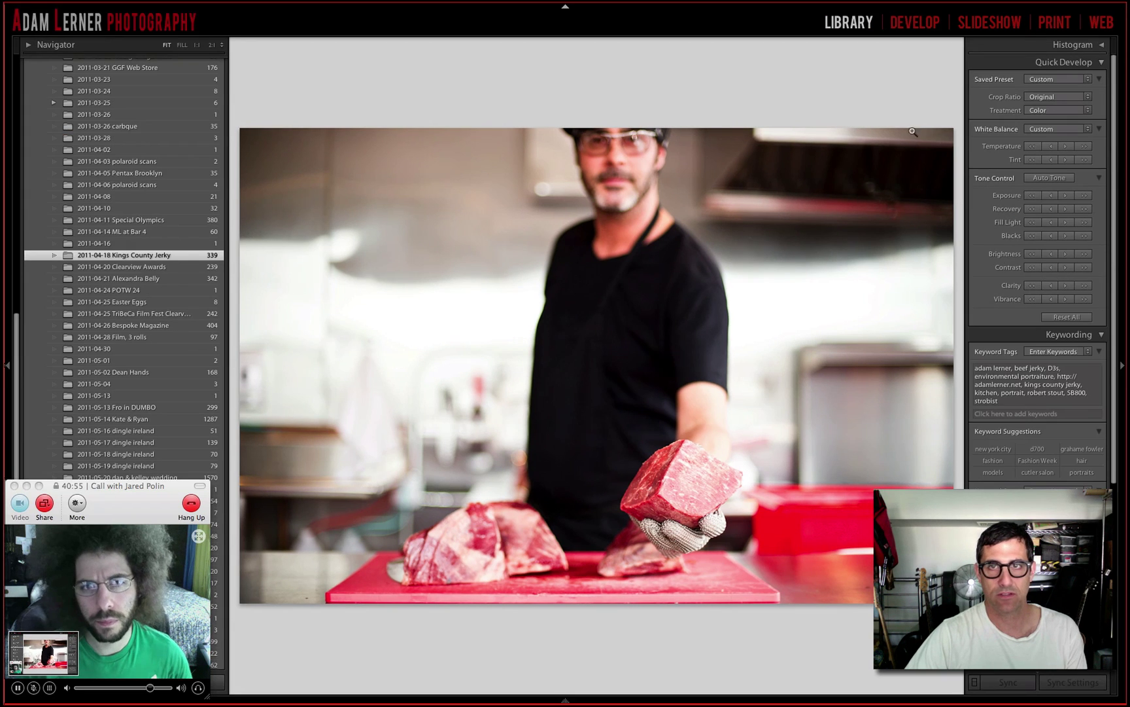
{"action": "left_click", "coordinate": [868, 92]}
{"action": "scroll", "coordinate": [1076, 320], "scroll_direction": "down", "scroll_amount": 1}
{"action": "scroll", "coordinate": [1077, 320], "scroll_direction": "down", "scroll_amount": 5}
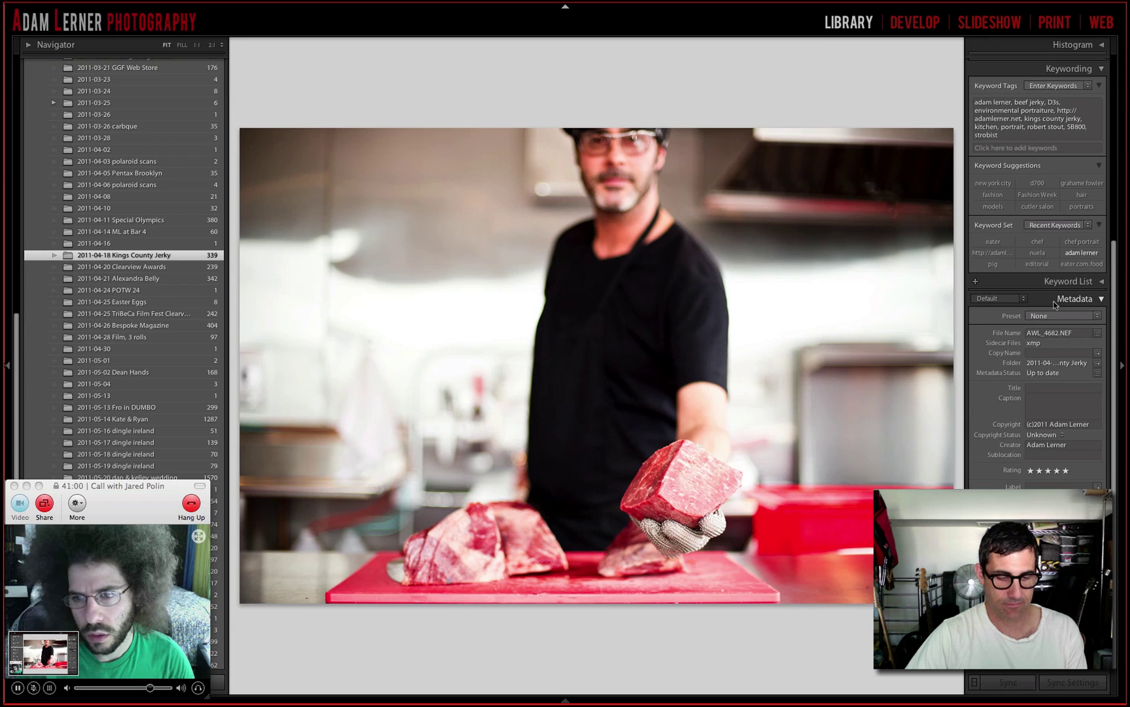
Return to the Develop module and set the photo's Blacks to 12
{"action": "key", "text": "d"}
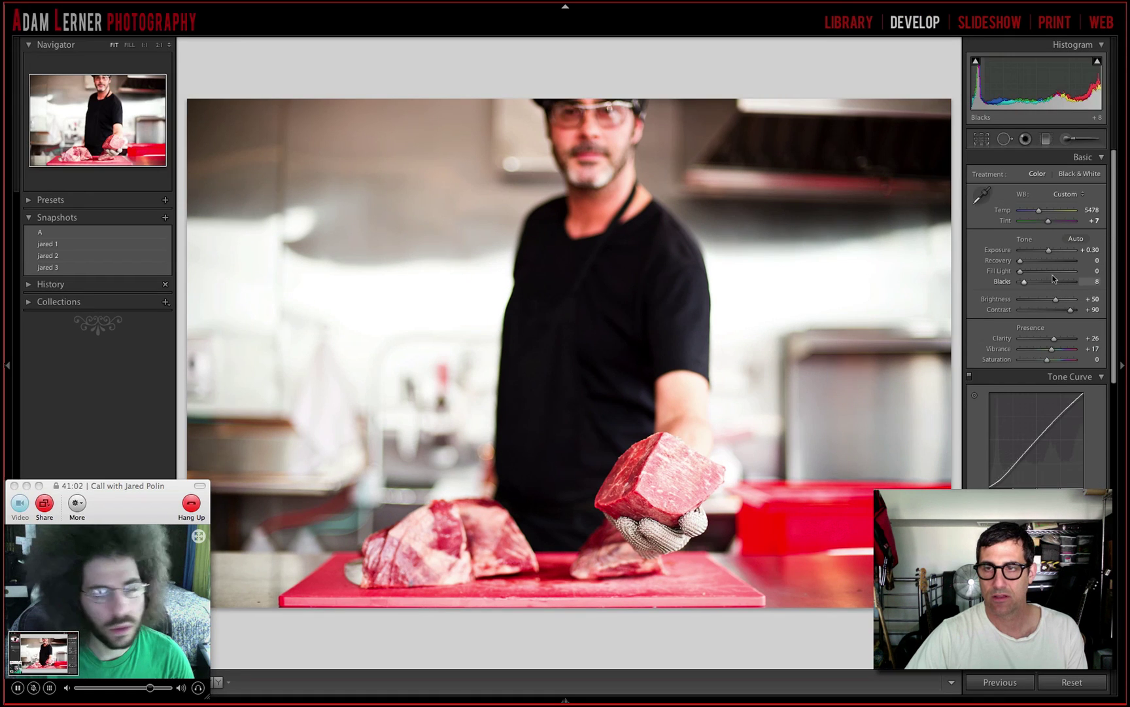
{"action": "left_click", "coordinate": [1099, 281]}
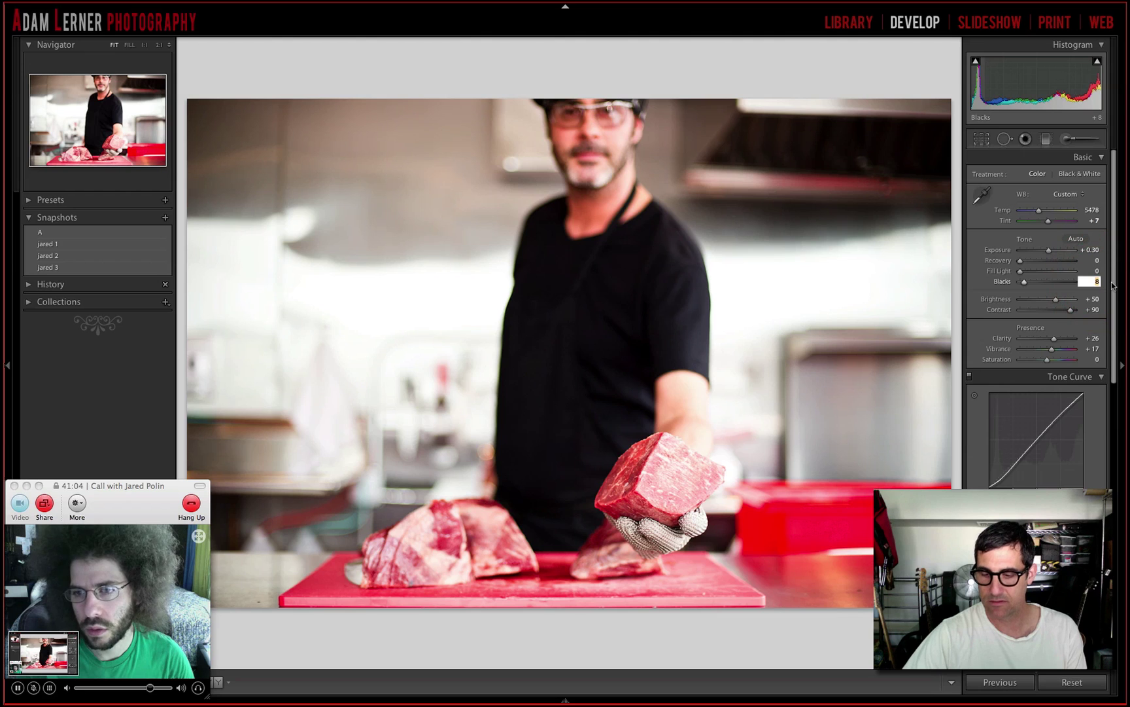
{"action": "type", "text": "12"}
{"action": "key", "text": "Return"}
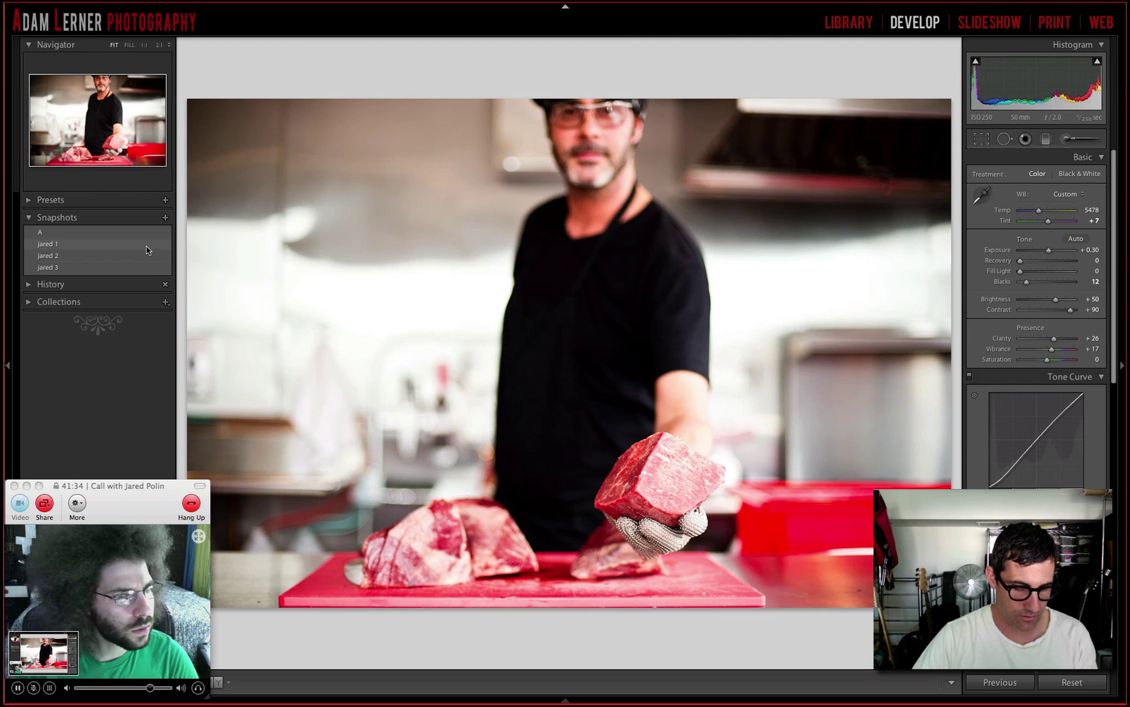
Save the current look as a new snapshot, named like the existing ones with the participant's first name and the number 4
{"action": "key", "text": "super+n"}
{"action": "type", "text": "ja"}
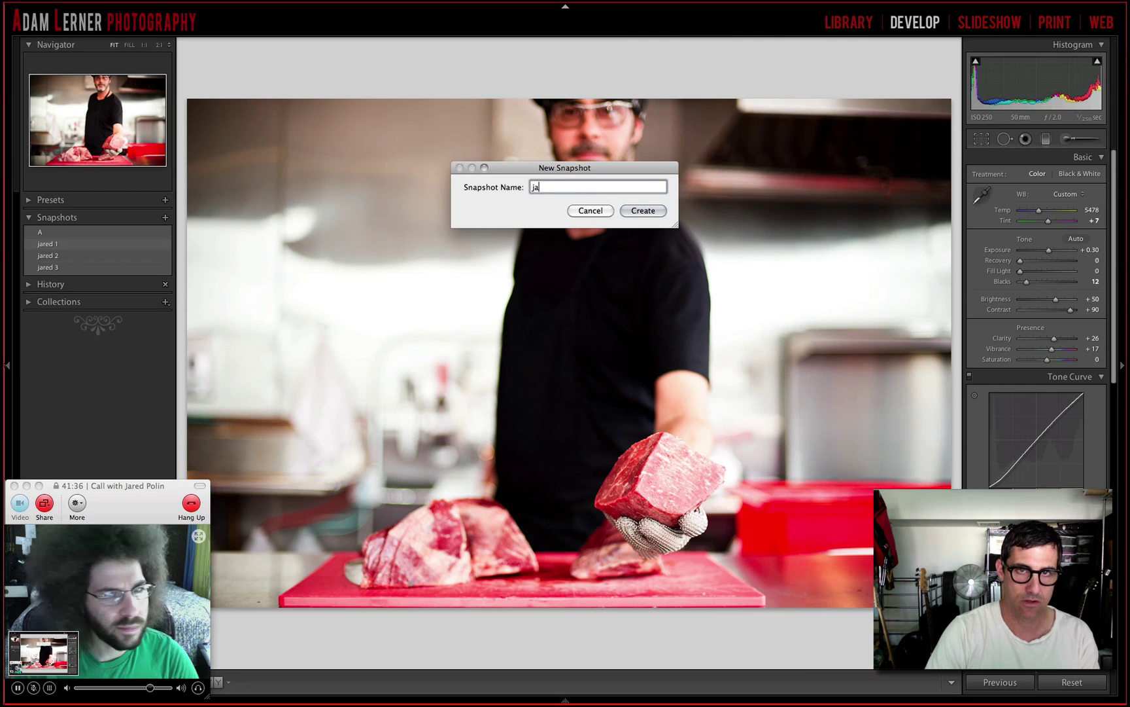
{"action": "type", "text": "red 4"}
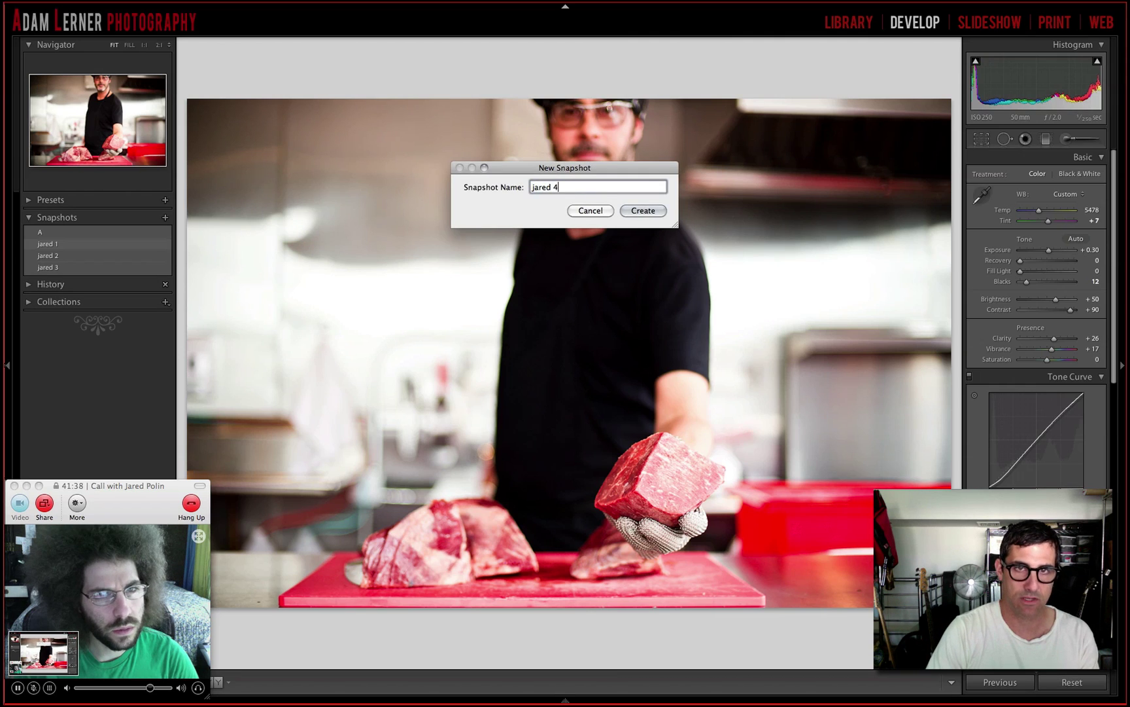
{"action": "key", "text": "Return"}
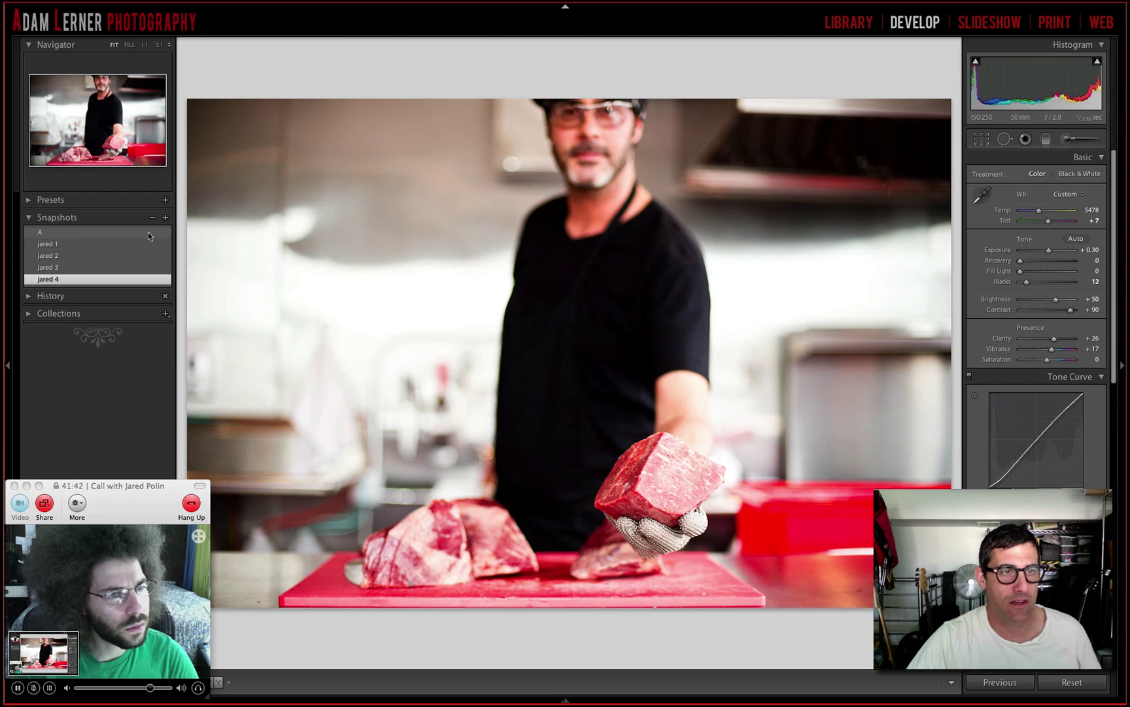
Compare snapshot A with the snapshots numbered 1 and 4 by loading them in turn, finishing on number 4
{"action": "left_click", "coordinate": [147, 231]}
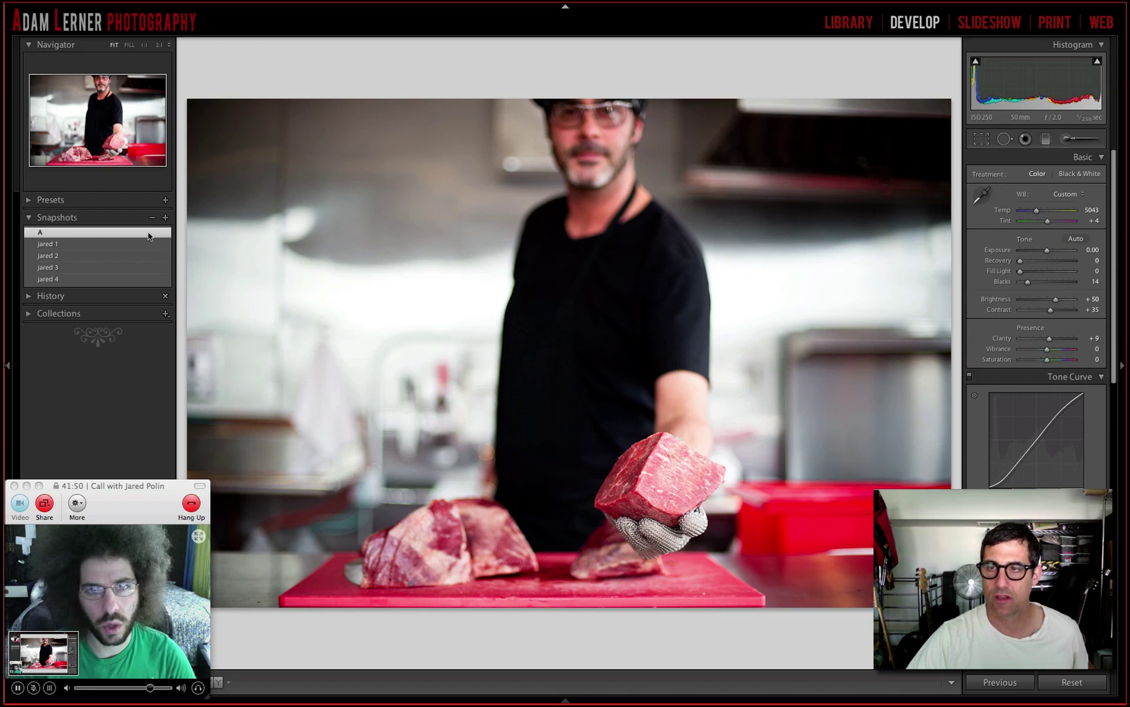
{"action": "scroll", "coordinate": [1024, 472], "scroll_direction": "down", "scroll_amount": 10}
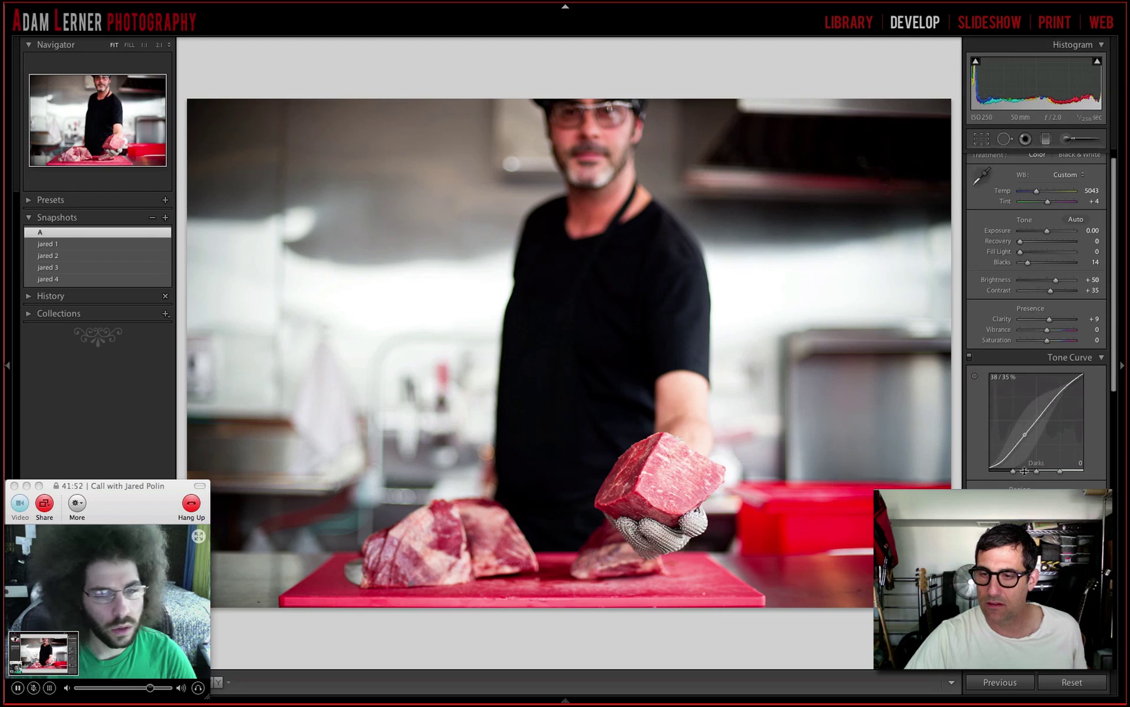
{"action": "scroll", "coordinate": [1024, 471], "scroll_direction": "up", "scroll_amount": 10}
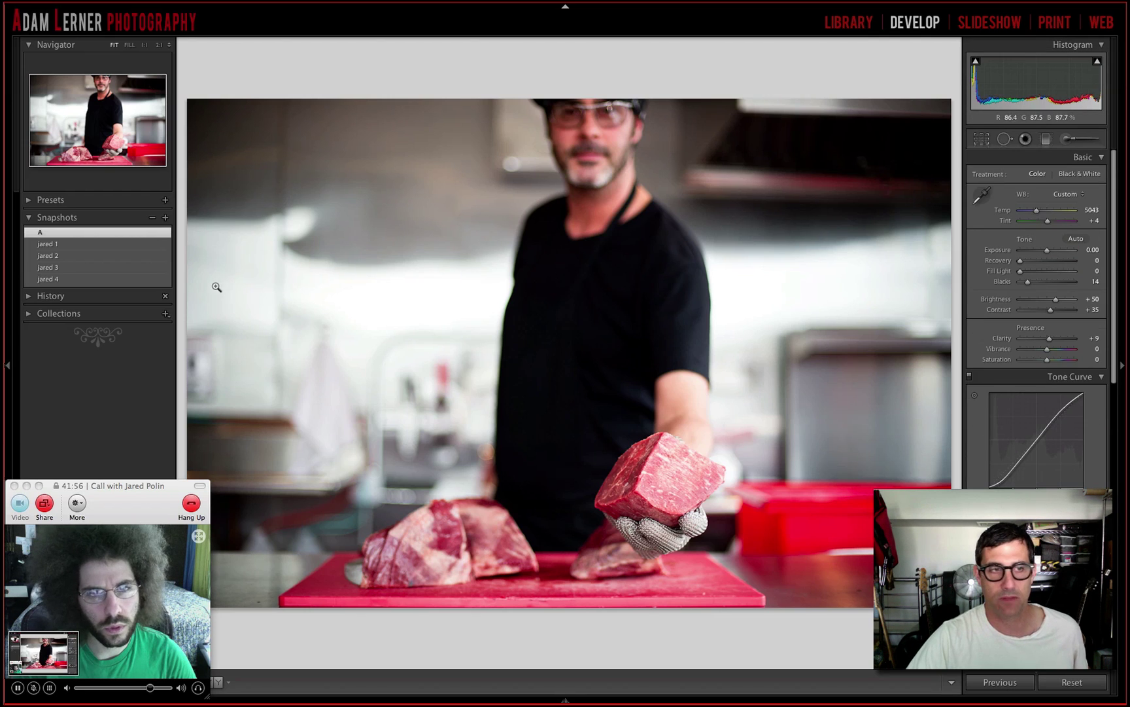
{"action": "left_click", "coordinate": [127, 280]}
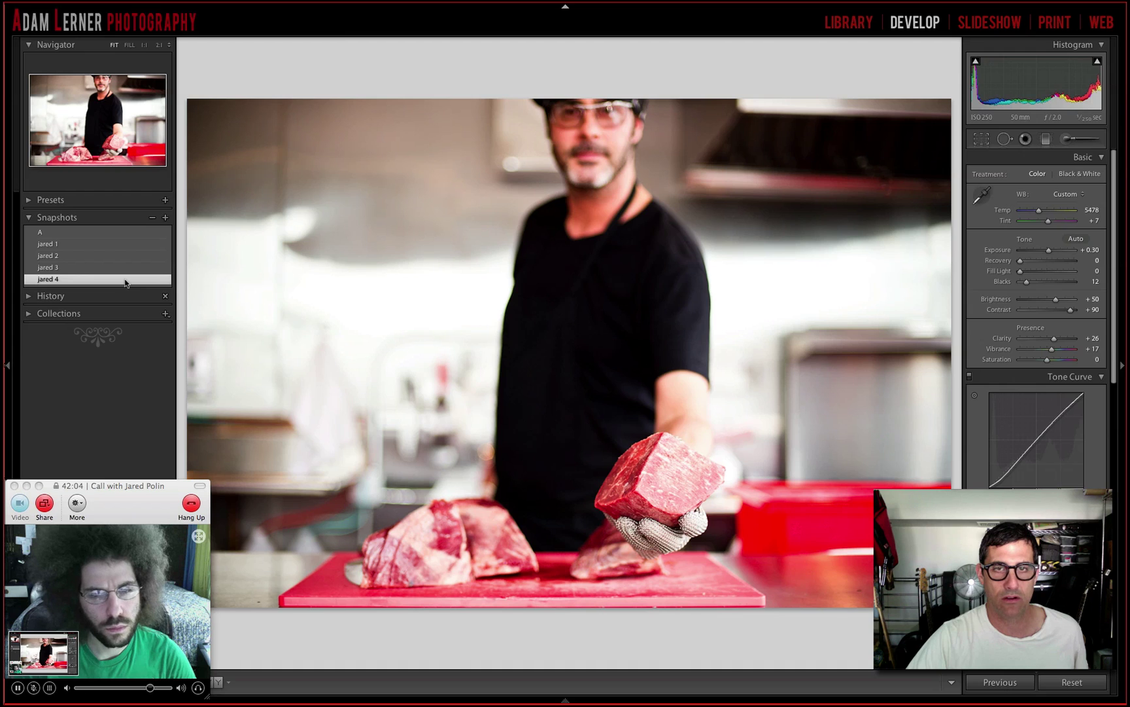
{"action": "left_click", "coordinate": [102, 243]}
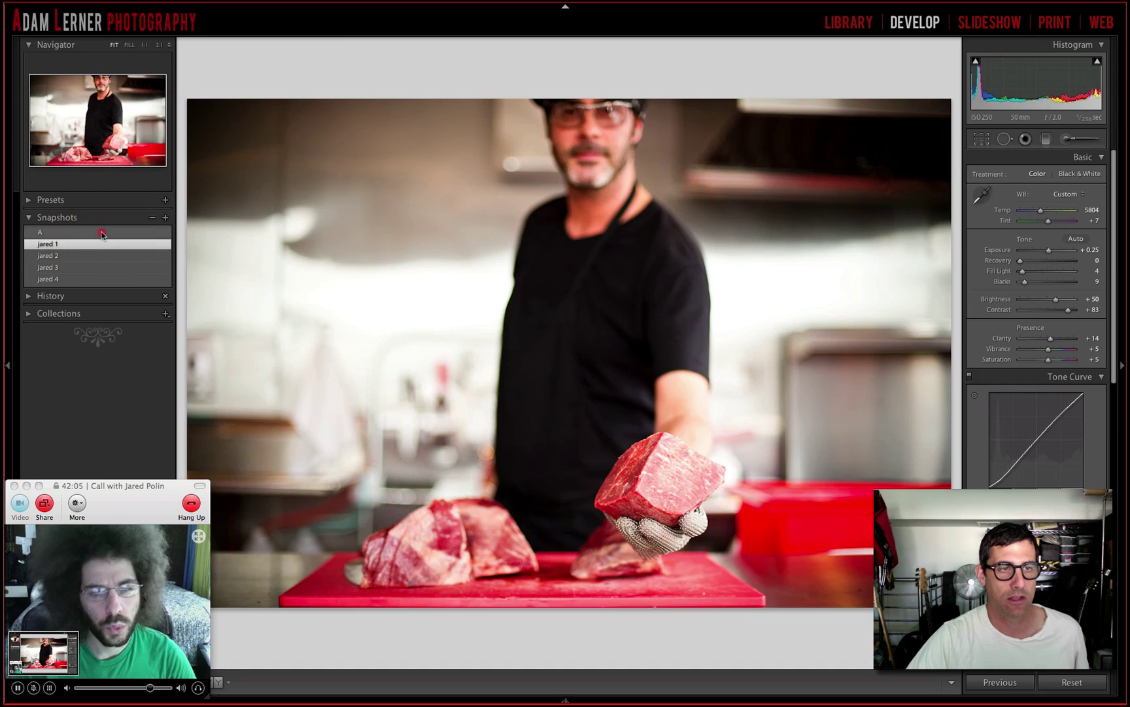
{"action": "left_click", "coordinate": [101, 233]}
{"action": "left_click", "coordinate": [92, 279]}
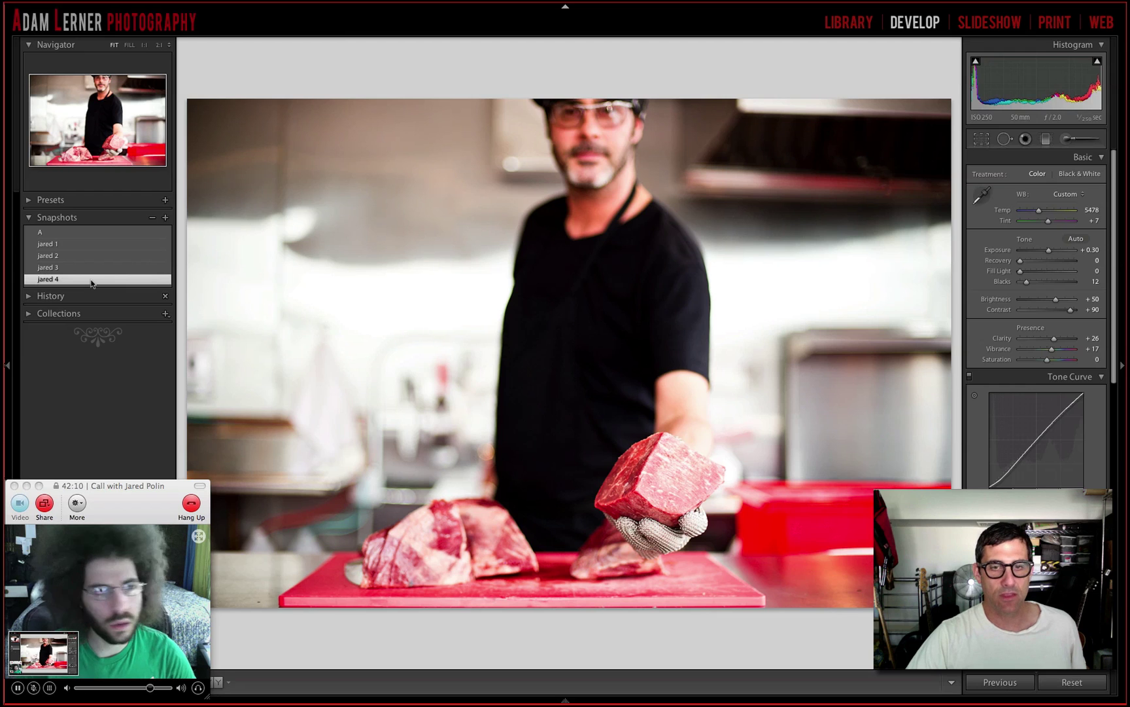
Switch repeatedly between the before and after versions of the snapshot numbered 4, ending on the after version
{"action": "key", "text": "backslash"}
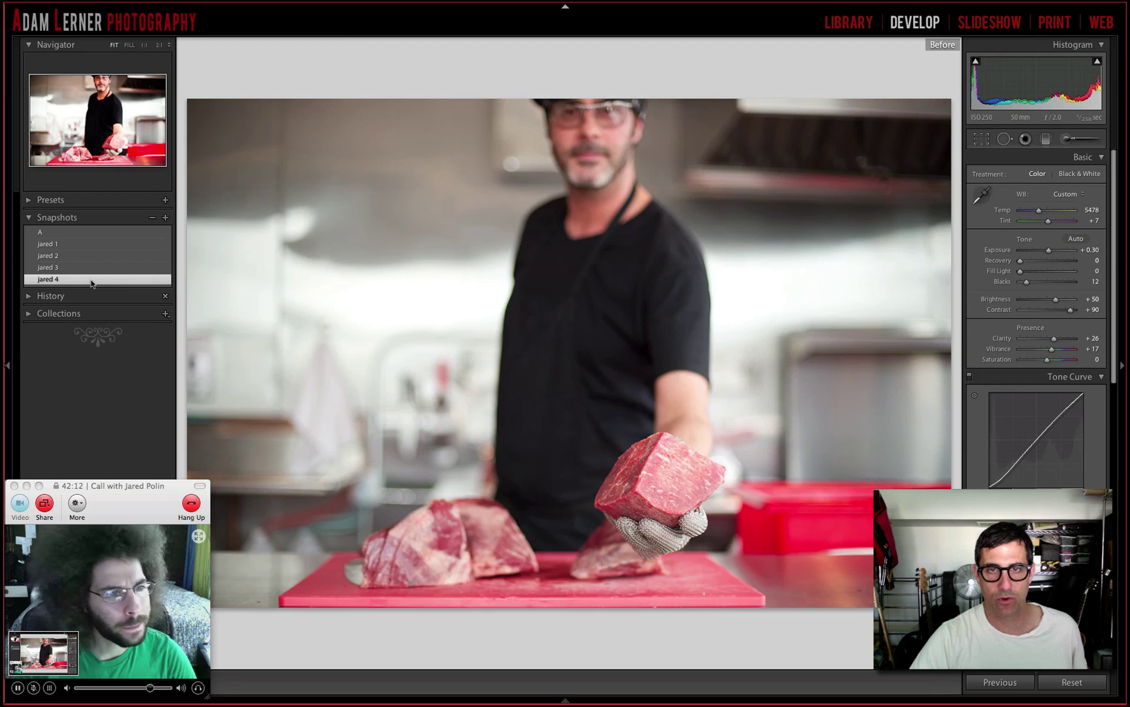
{"action": "key", "text": "backslash"}
{"action": "key", "text": "backslash"}
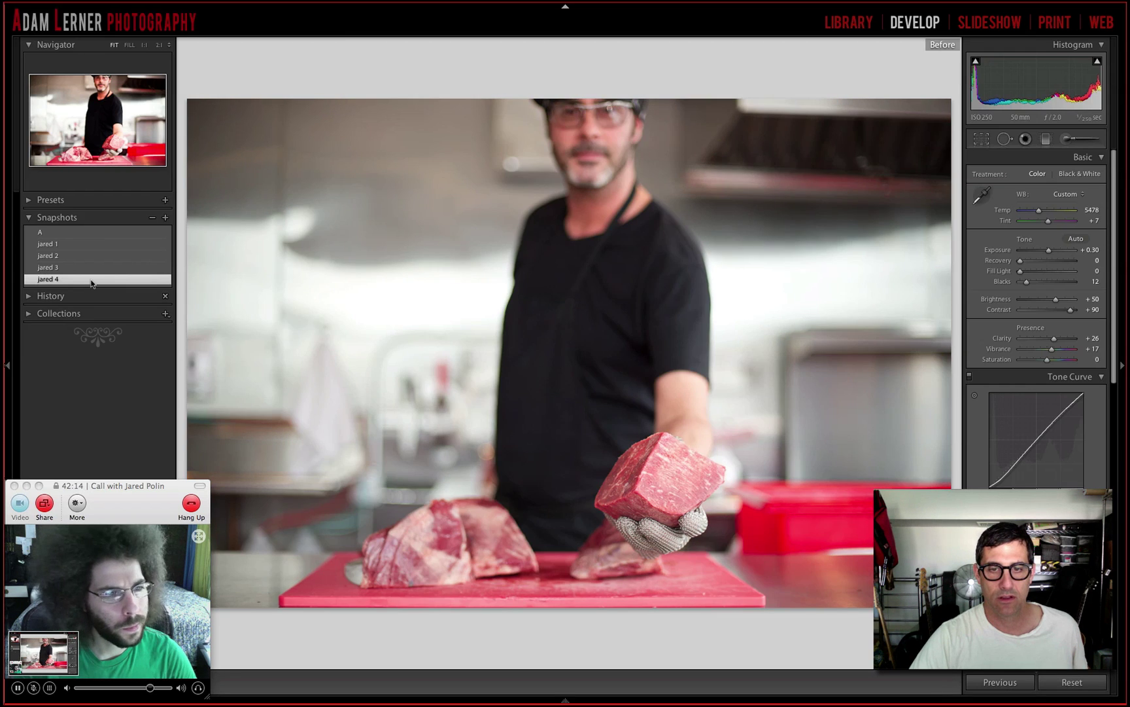
{"action": "key", "text": "backslash"}
{"action": "key", "text": "backslash"}
{"action": "key", "text": "backslash"}
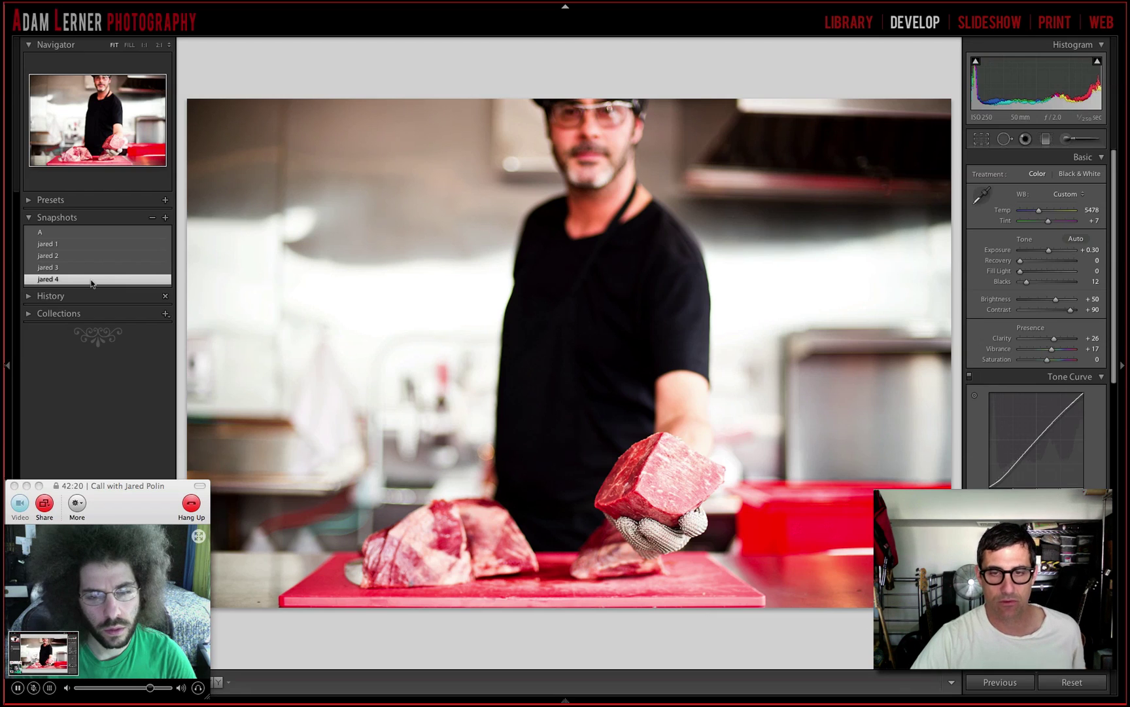
{"action": "key", "text": "backslash"}
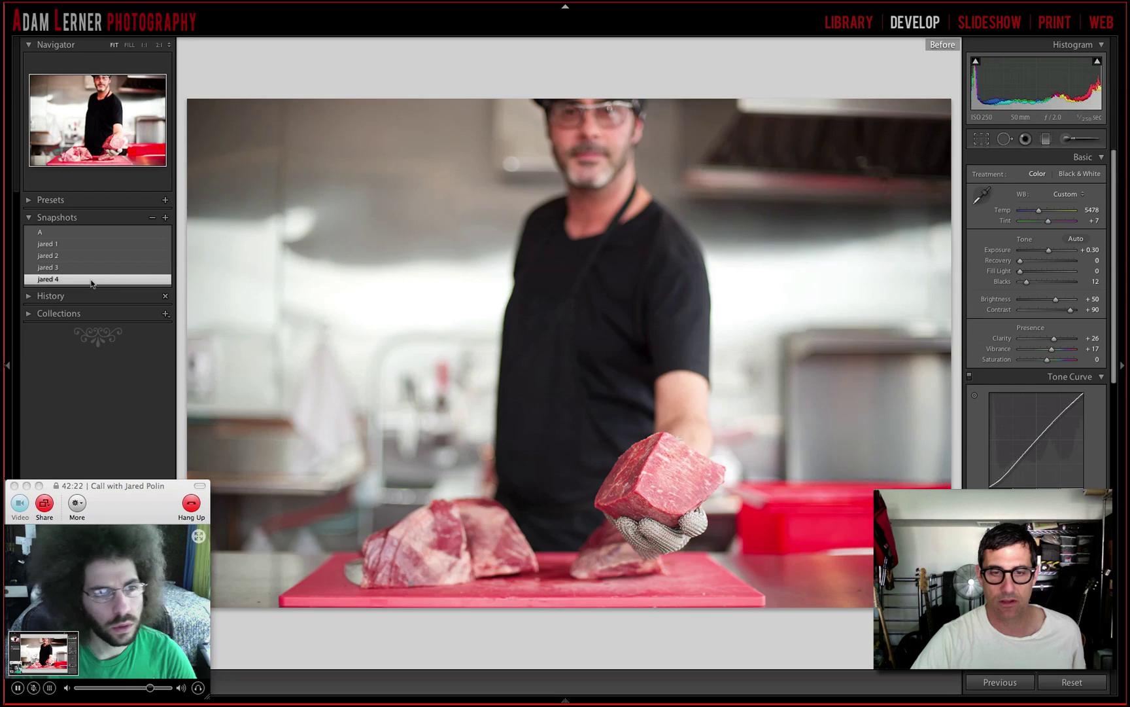
{"action": "key", "text": "backslash"}
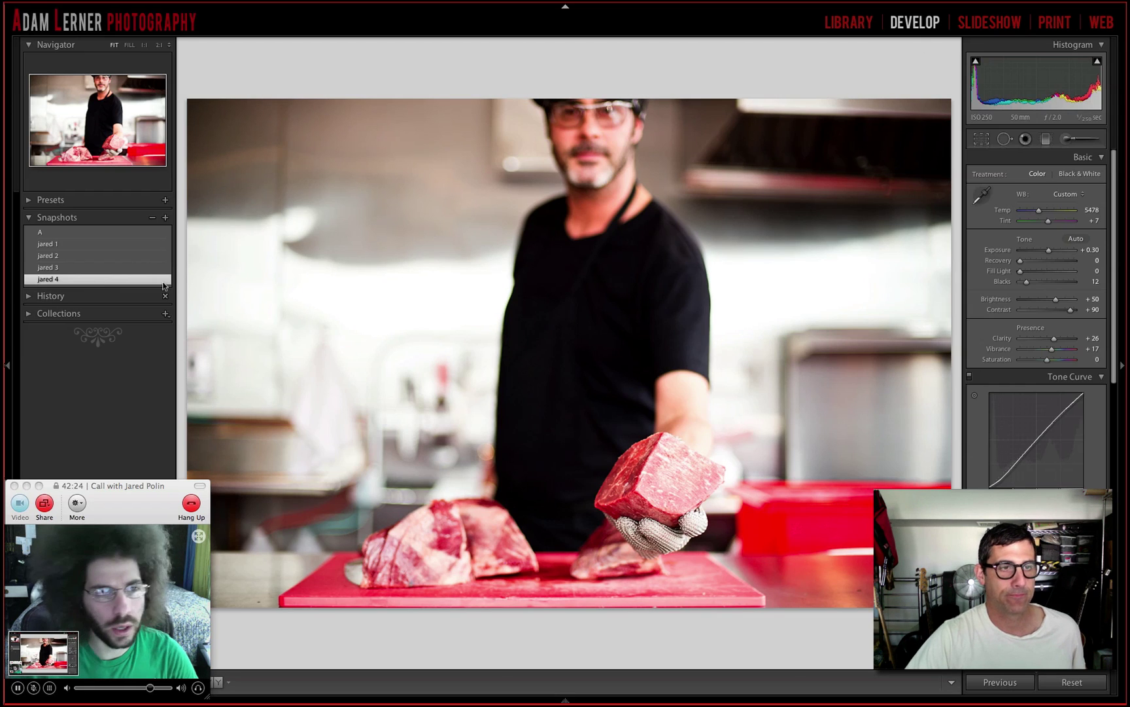
Load the black-and-white snapshot numbered 2, return to number 4 and check it against its before version
{"action": "left_click", "coordinate": [150, 257]}
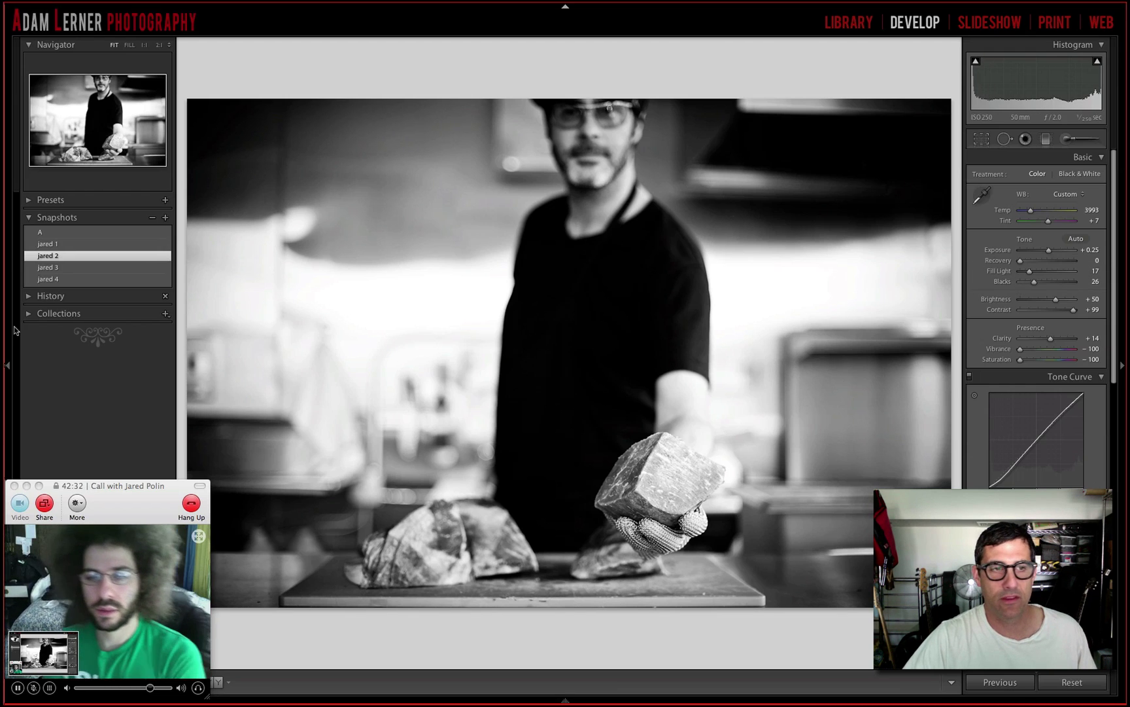
{"action": "left_click", "coordinate": [82, 280]}
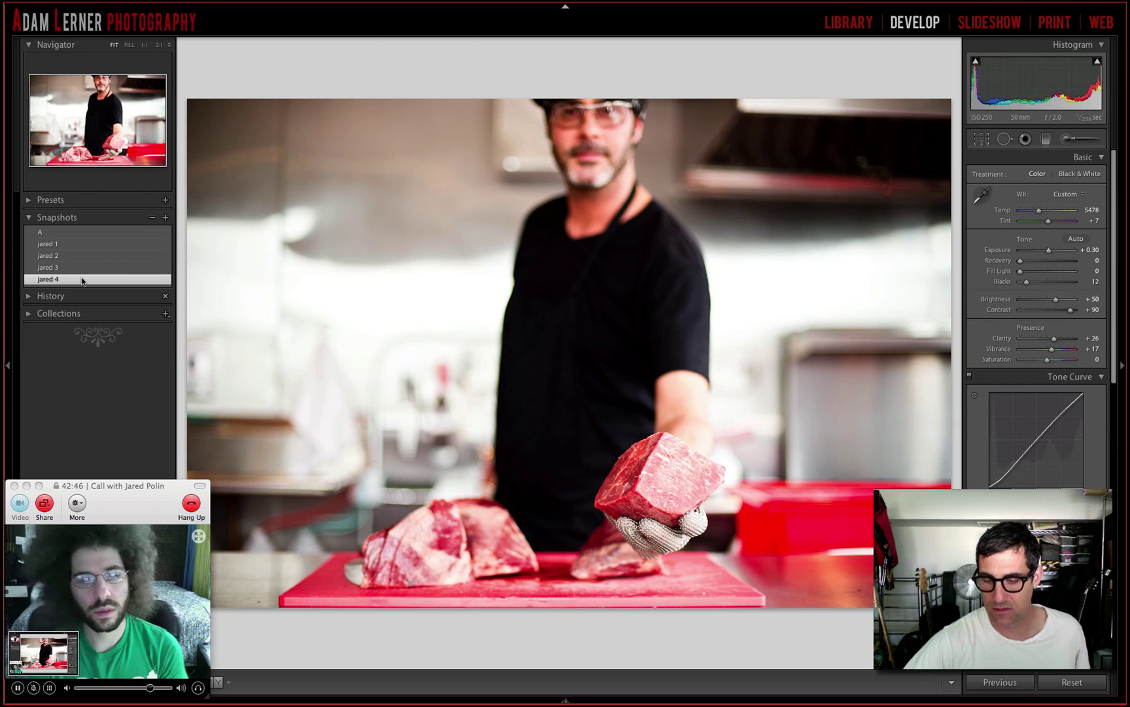
{"action": "key", "text": "backslash"}
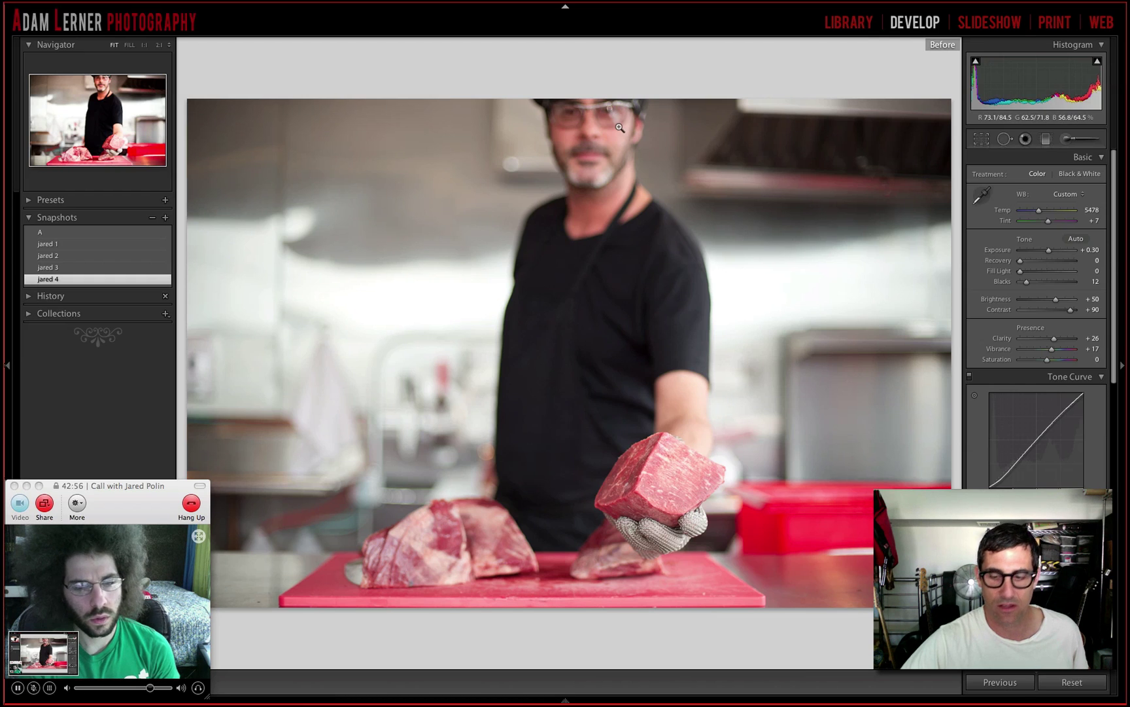
{"action": "key", "text": "backslash"}
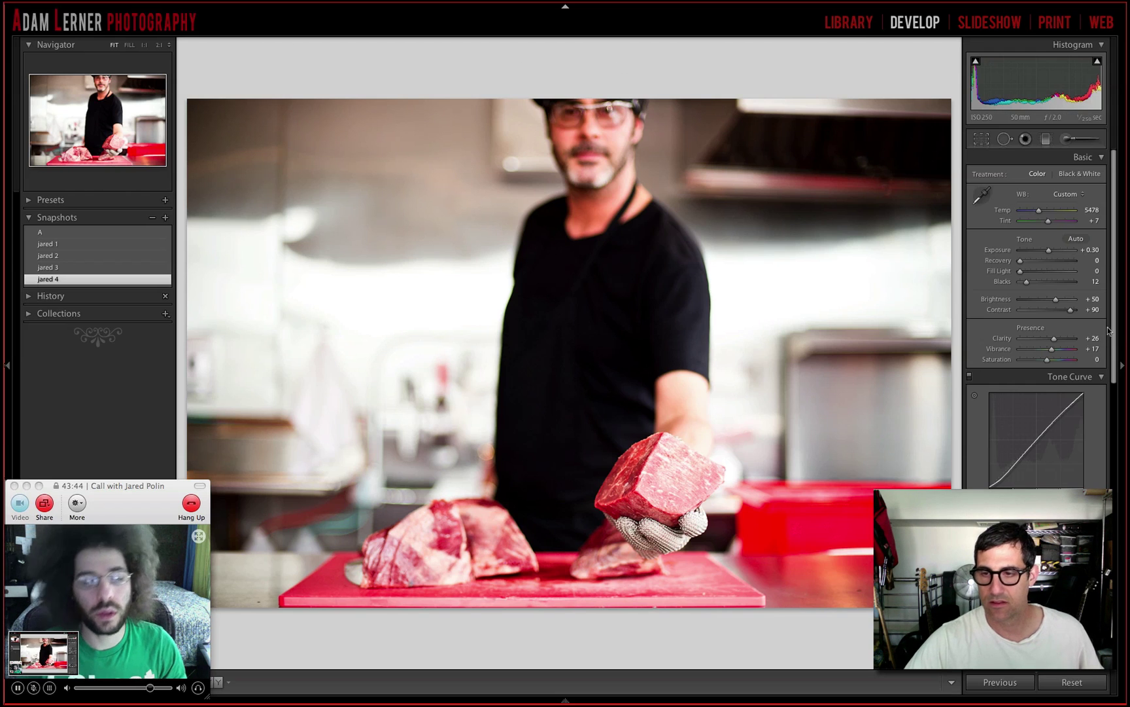
Darken the photo's outer edges with a vignette and set the sharpening Radius to 1.0
{"action": "scroll", "coordinate": [1076, 363], "scroll_direction": "down", "scroll_amount": 3}
{"action": "scroll", "coordinate": [1072, 367], "scroll_direction": "down", "scroll_amount": 12}
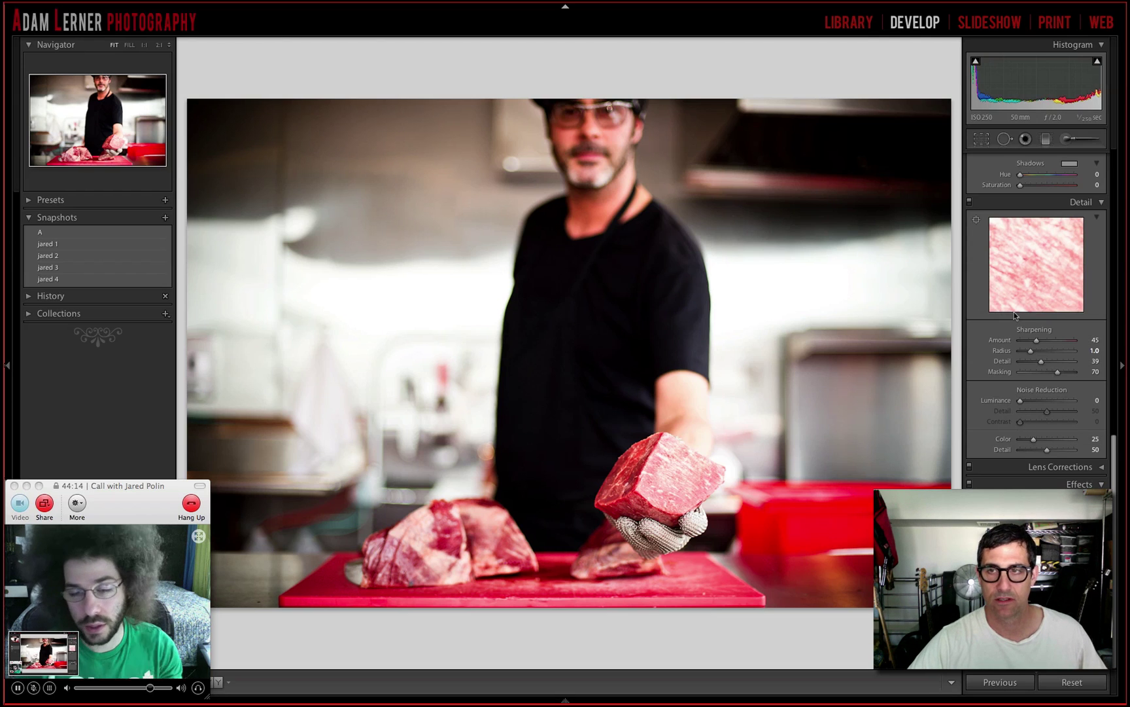
{"action": "scroll", "coordinate": [1015, 315], "scroll_direction": "up", "scroll_amount": 10}
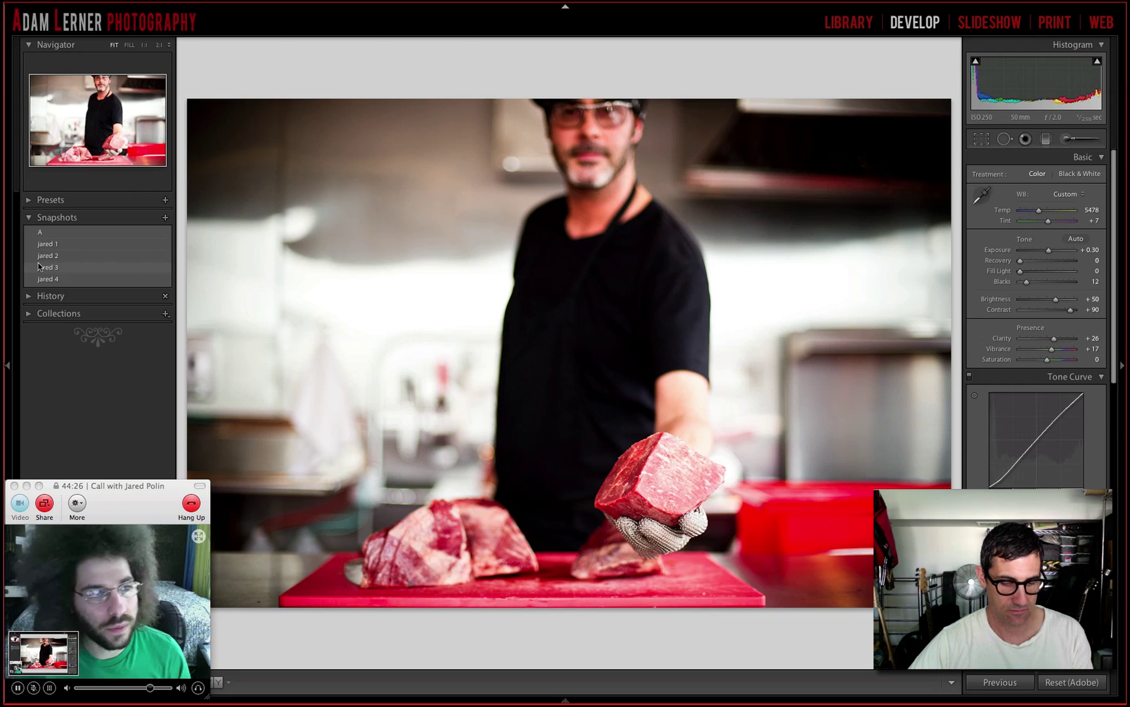
Save the darkened-edge look as a new snapshot, named with the participant's first name and the number 5
{"action": "key", "text": "super+n"}
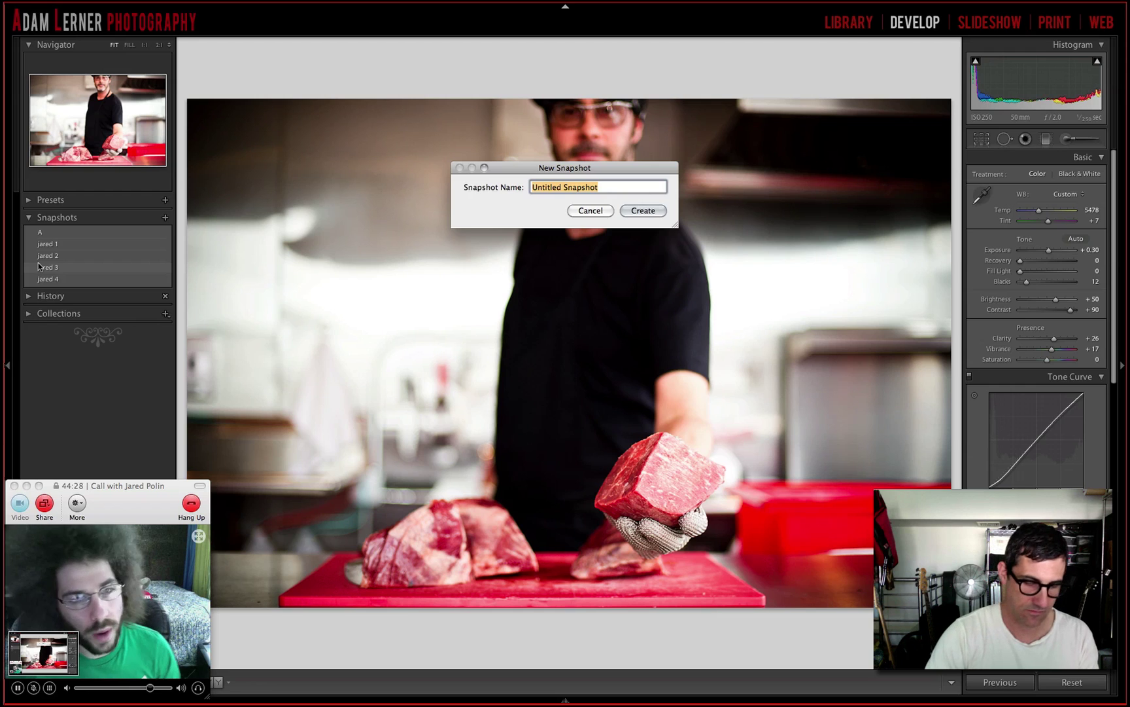
{"action": "type", "text": "jared"}
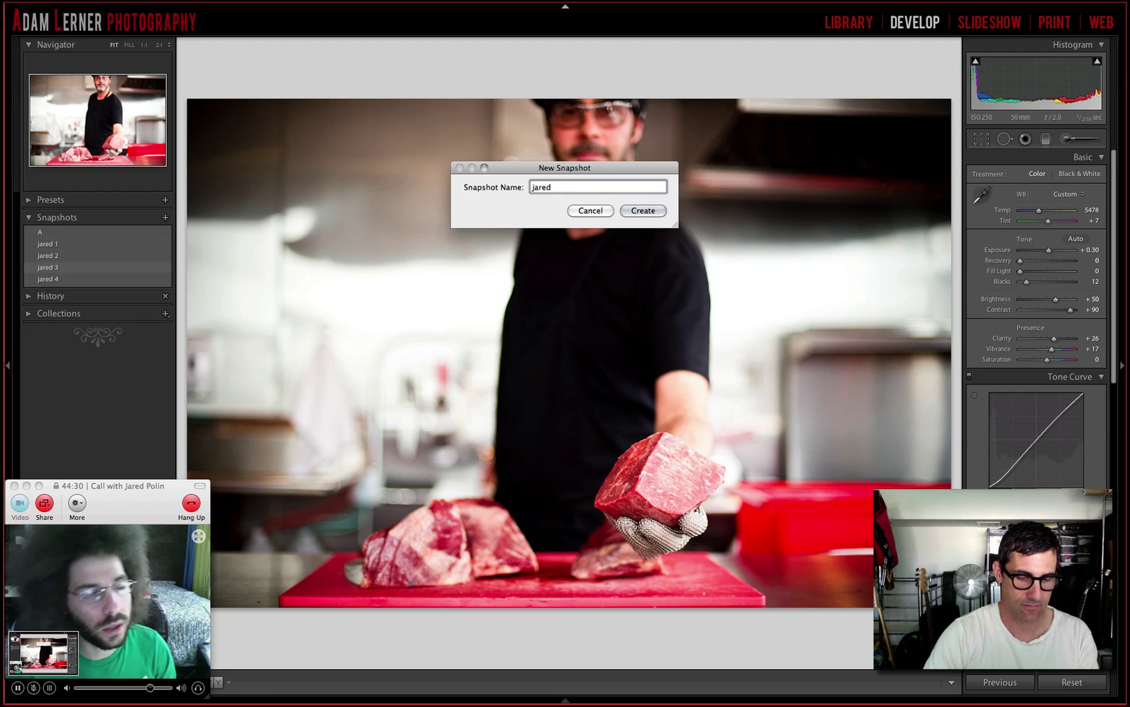
{"action": "type", "text": " 5"}
{"action": "key", "text": "Return"}
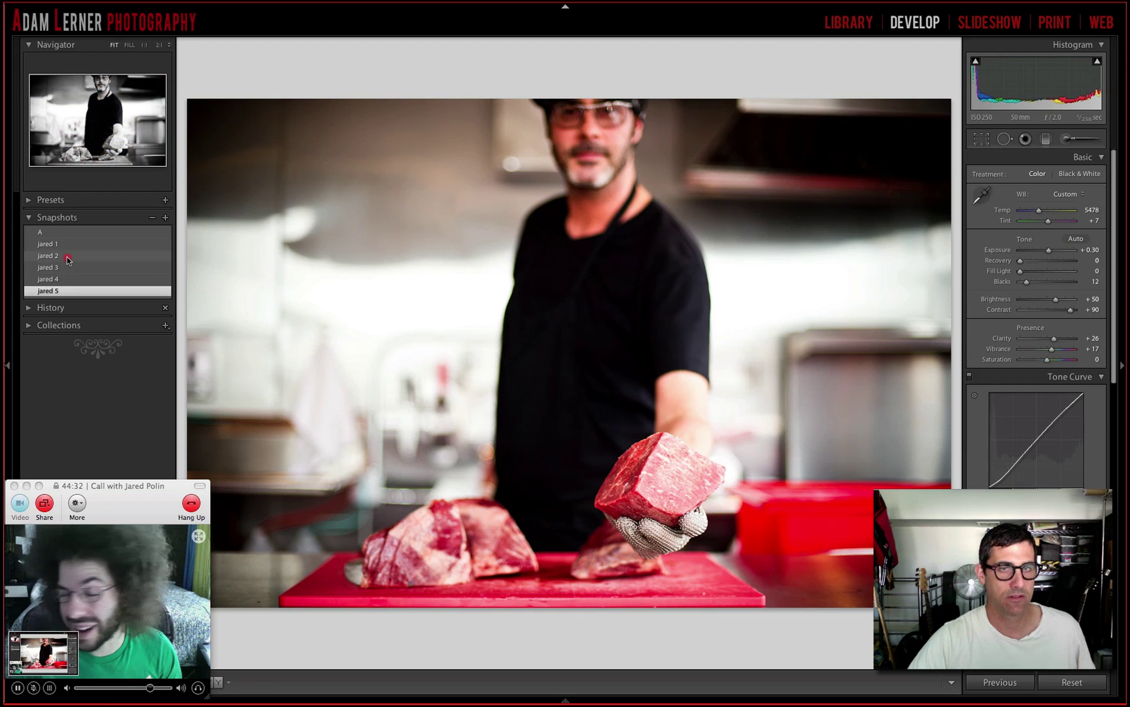
Compare the snapshots numbered 2 and 5, inspecting the held meat up close in number 2 and finishing on number 5
{"action": "left_click", "coordinate": [68, 256]}
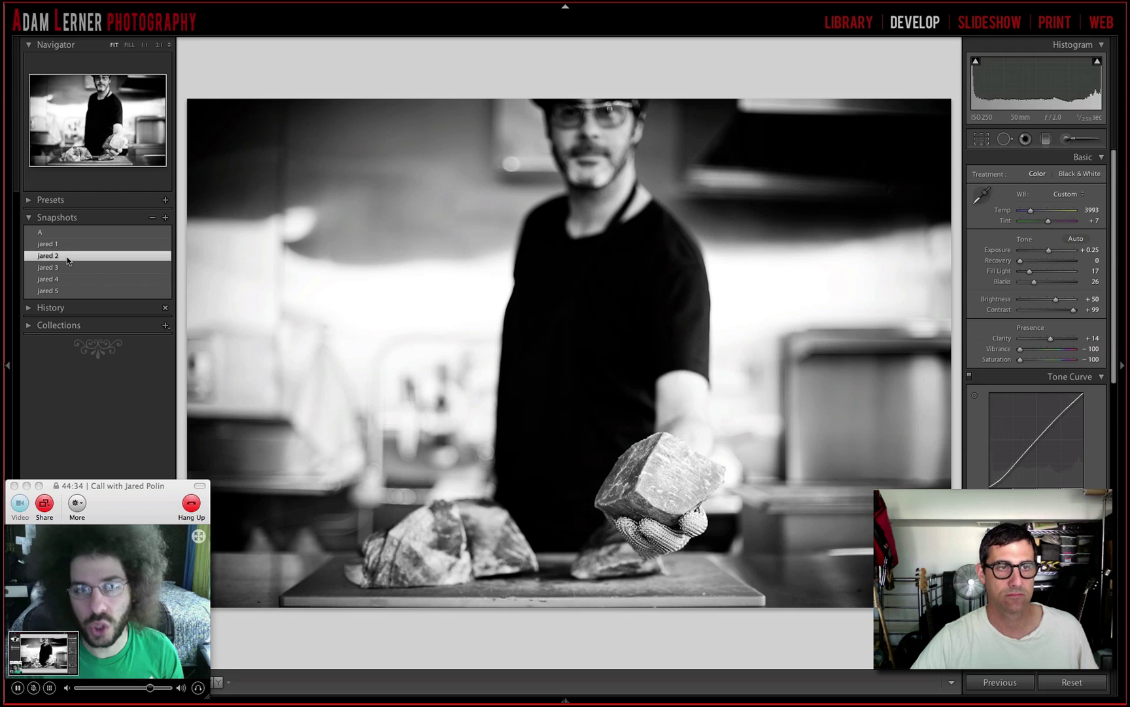
{"action": "left_click", "coordinate": [68, 291]}
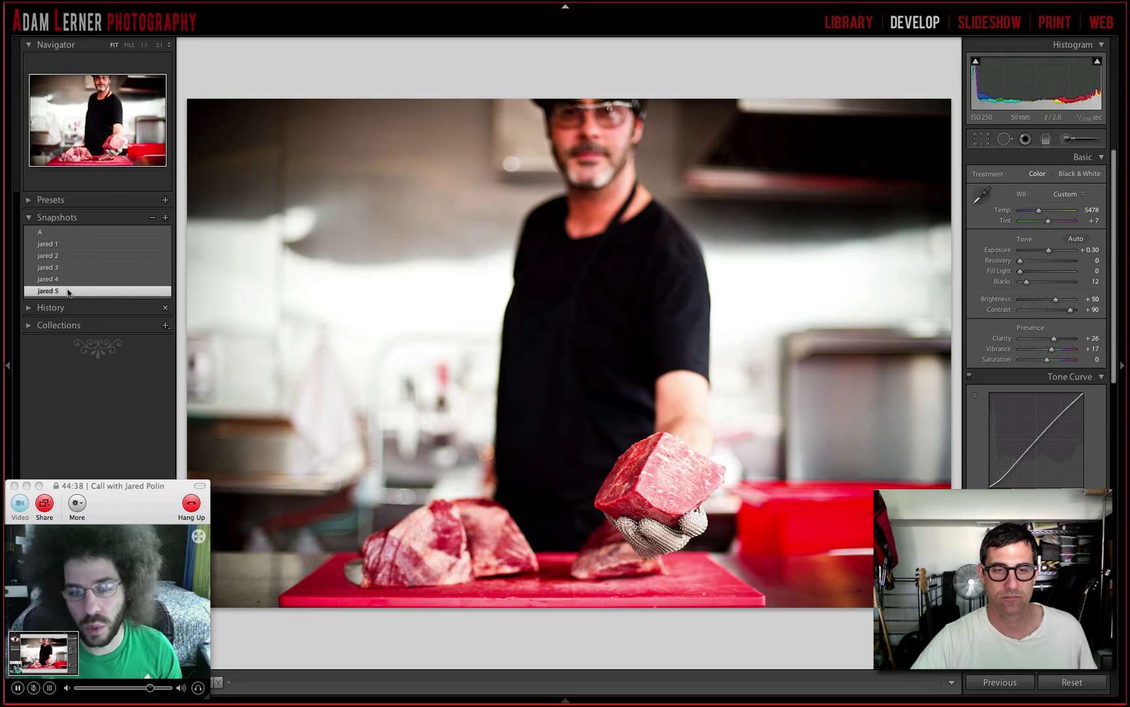
{"action": "left_click", "coordinate": [68, 254]}
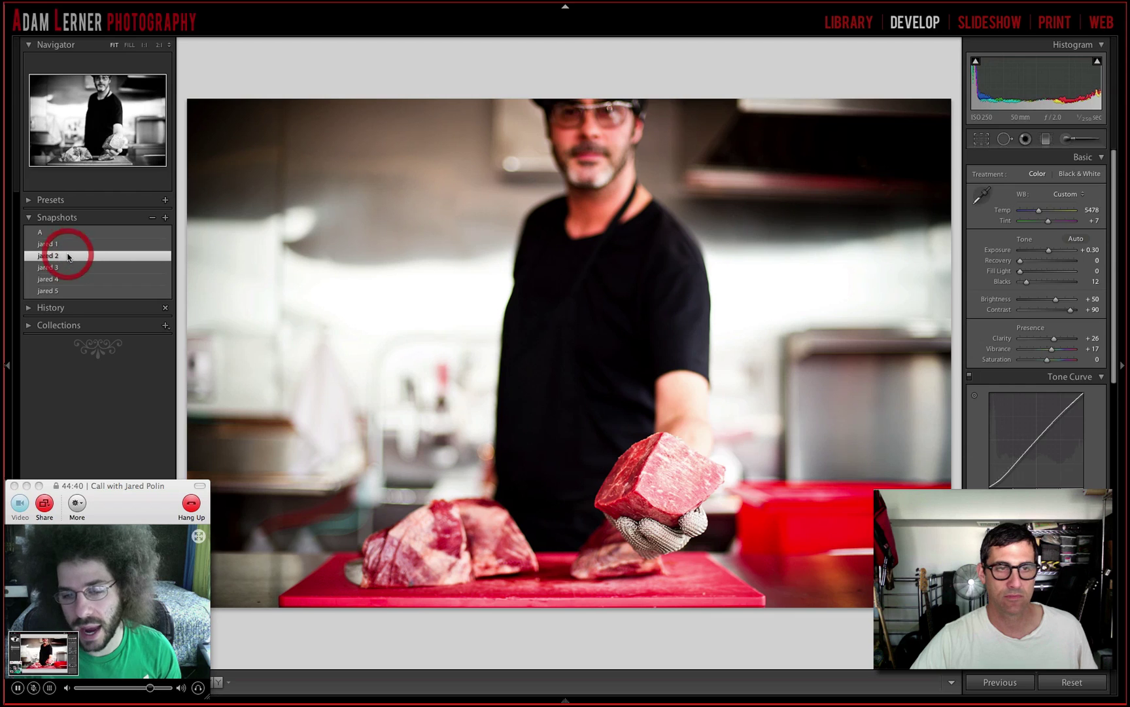
{"action": "left_click", "coordinate": [720, 496]}
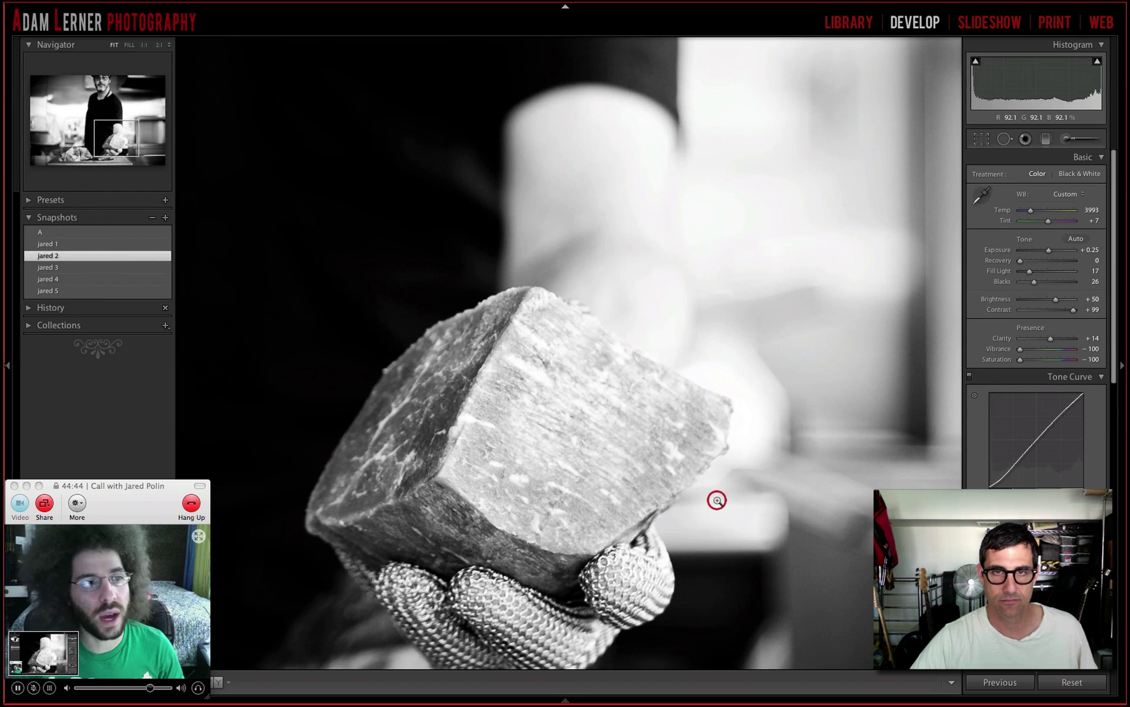
{"action": "left_click", "coordinate": [717, 500]}
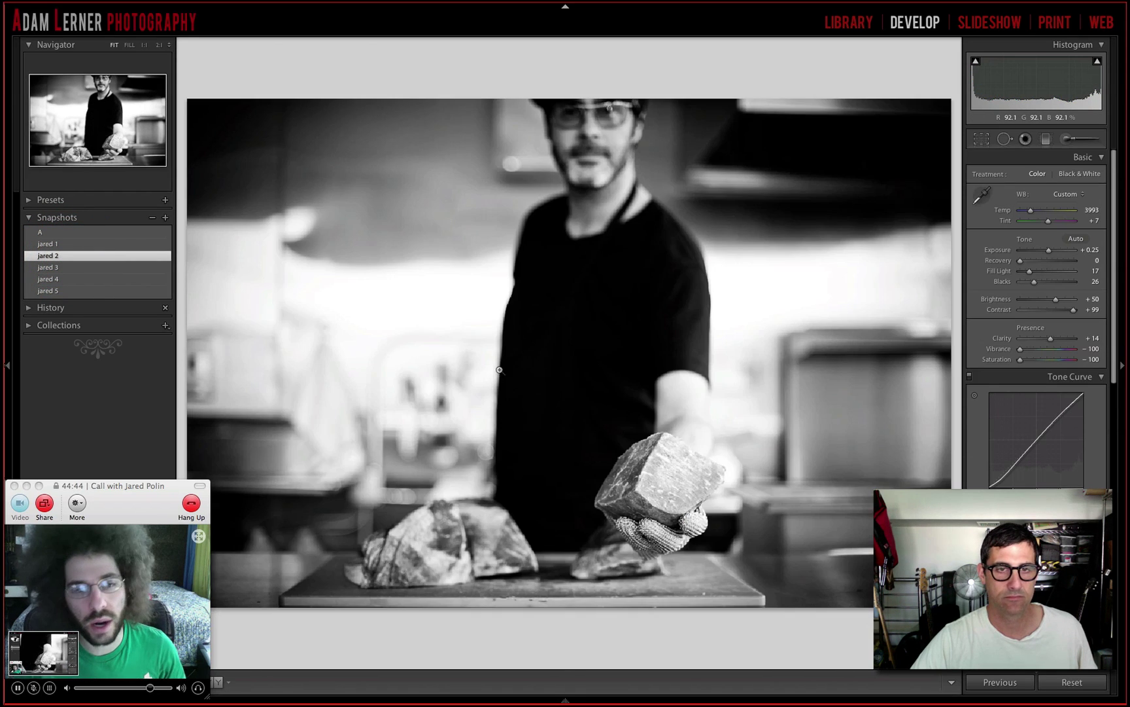
{"action": "left_click", "coordinate": [136, 290]}
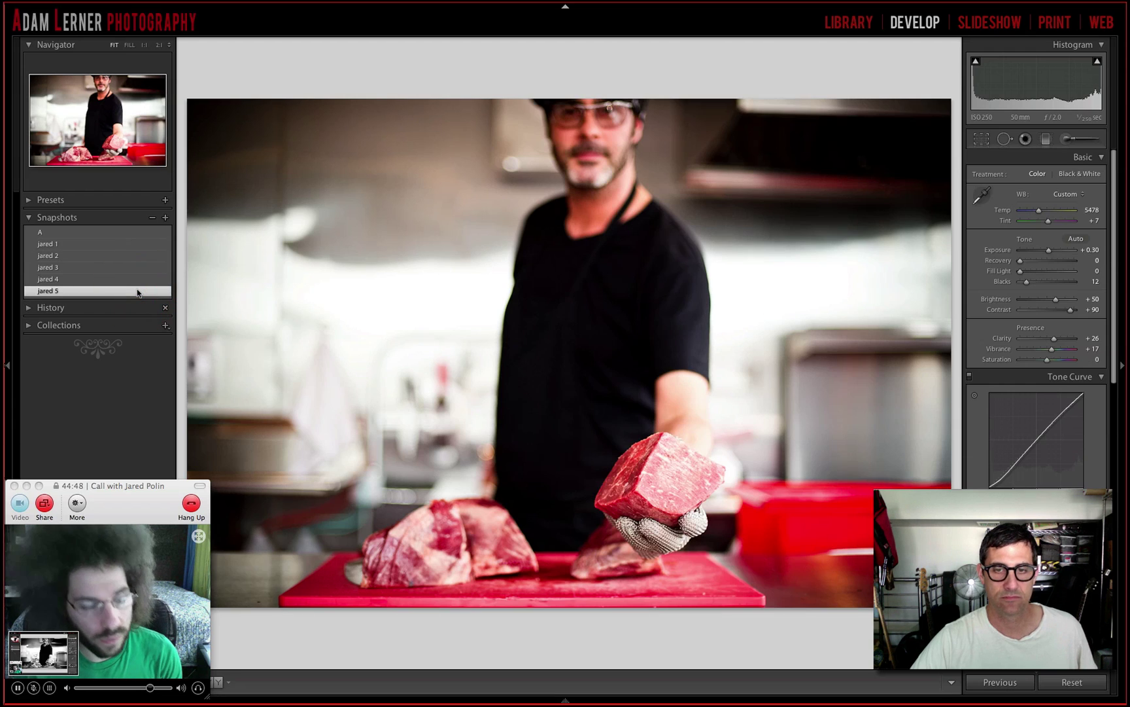